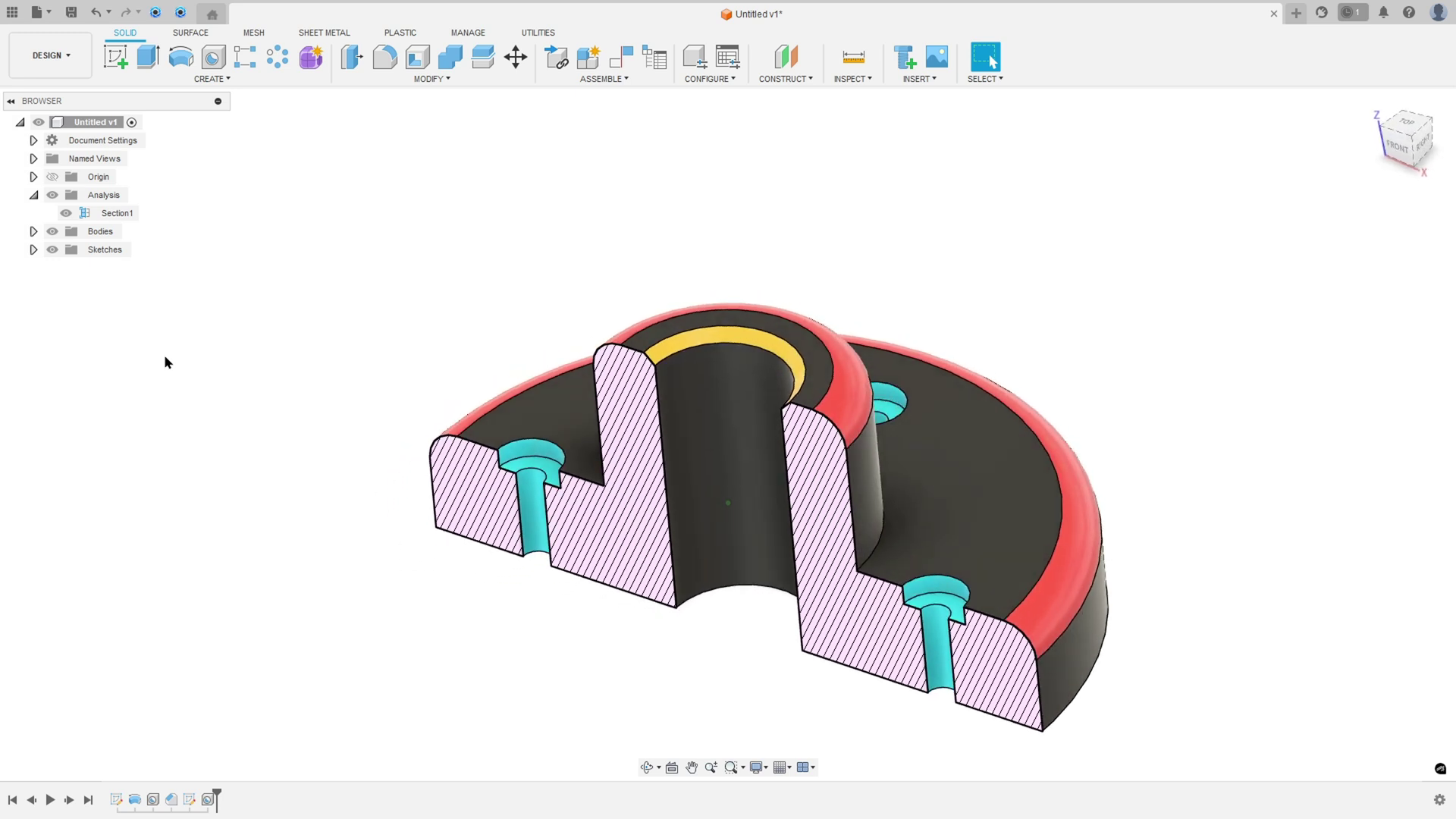
- Draw red freehand arrows pointing at the rendered hub and the section view
click(66, 213)
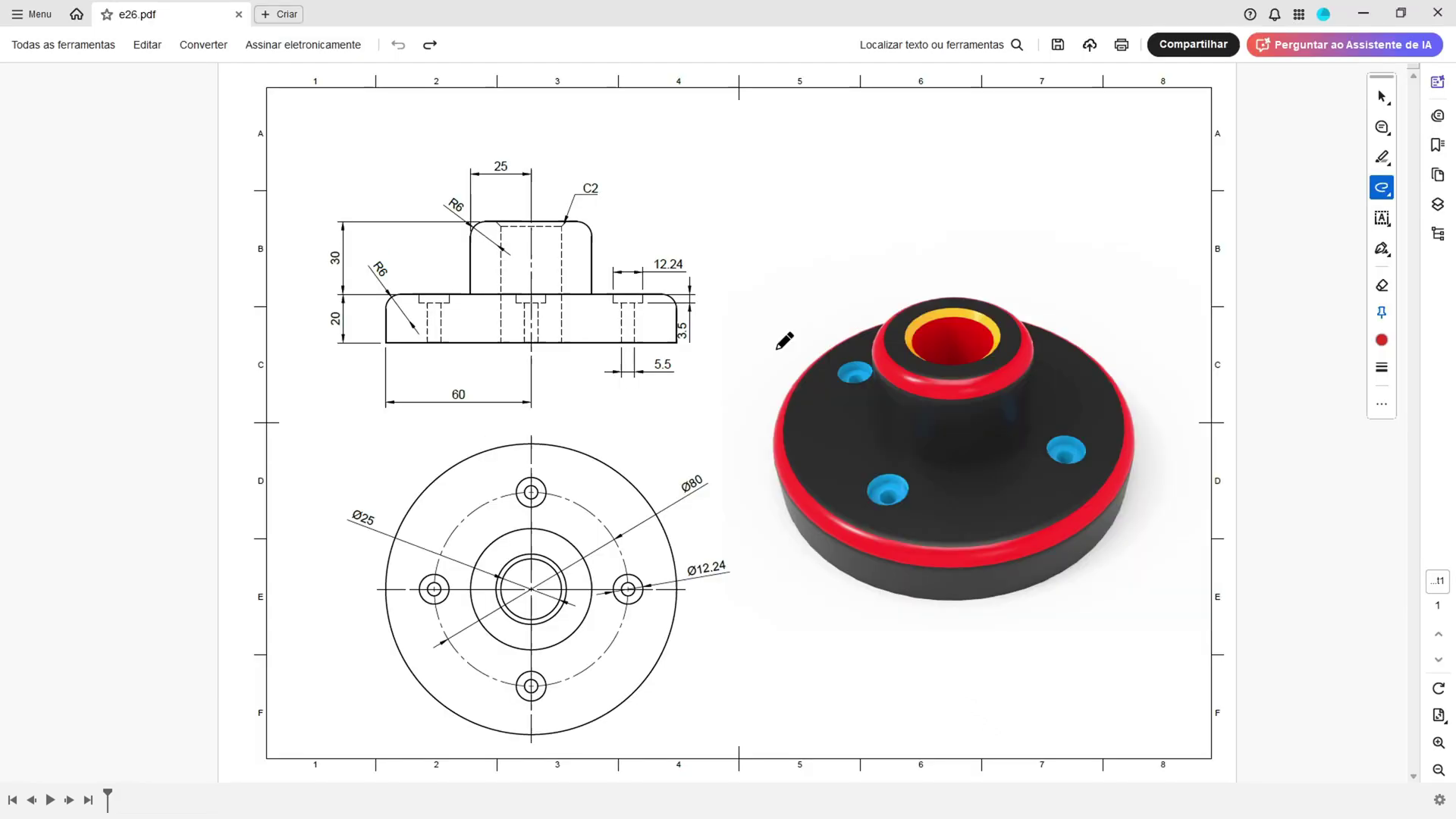
mouse_move(830, 168)
mouse_down()
mouse_move(855, 258)
mouse_move(869, 243)
mouse_up()
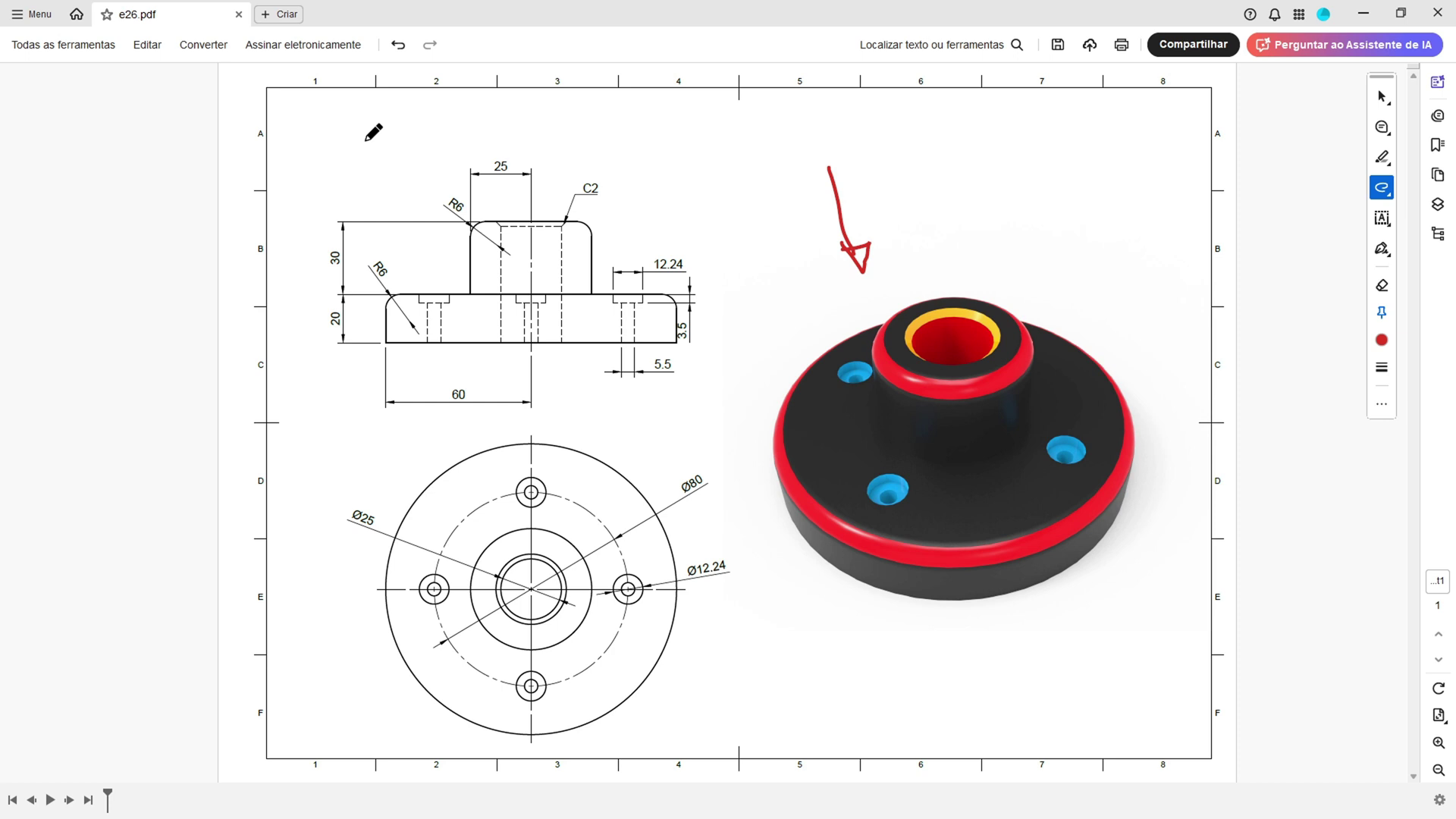
mouse_move(365, 140)
mouse_down()
mouse_move(409, 173)
mouse_move(386, 159)
mouse_up()
- Trace the hub's half-profile in red from the centre line and add an arrow at the flange
click(530, 341)
mouse_move(530, 342)
mouse_down()
mouse_move(388, 343)
mouse_move(386, 304)
mouse_move(470, 292)
mouse_move(473, 224)
mouse_move(529, 220)
mouse_move(530, 343)
mouse_up()
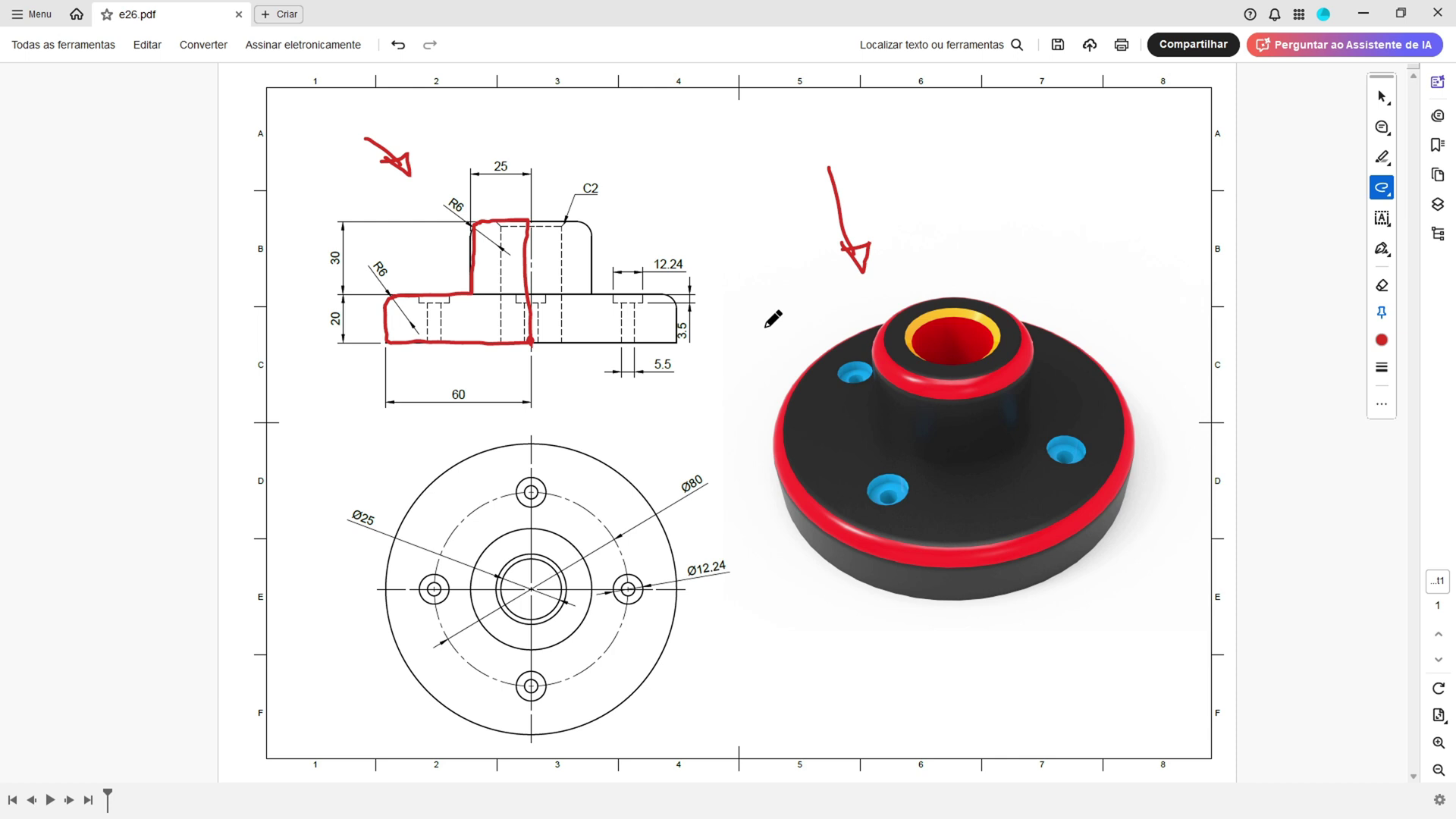
drag(768, 235, 806, 312)
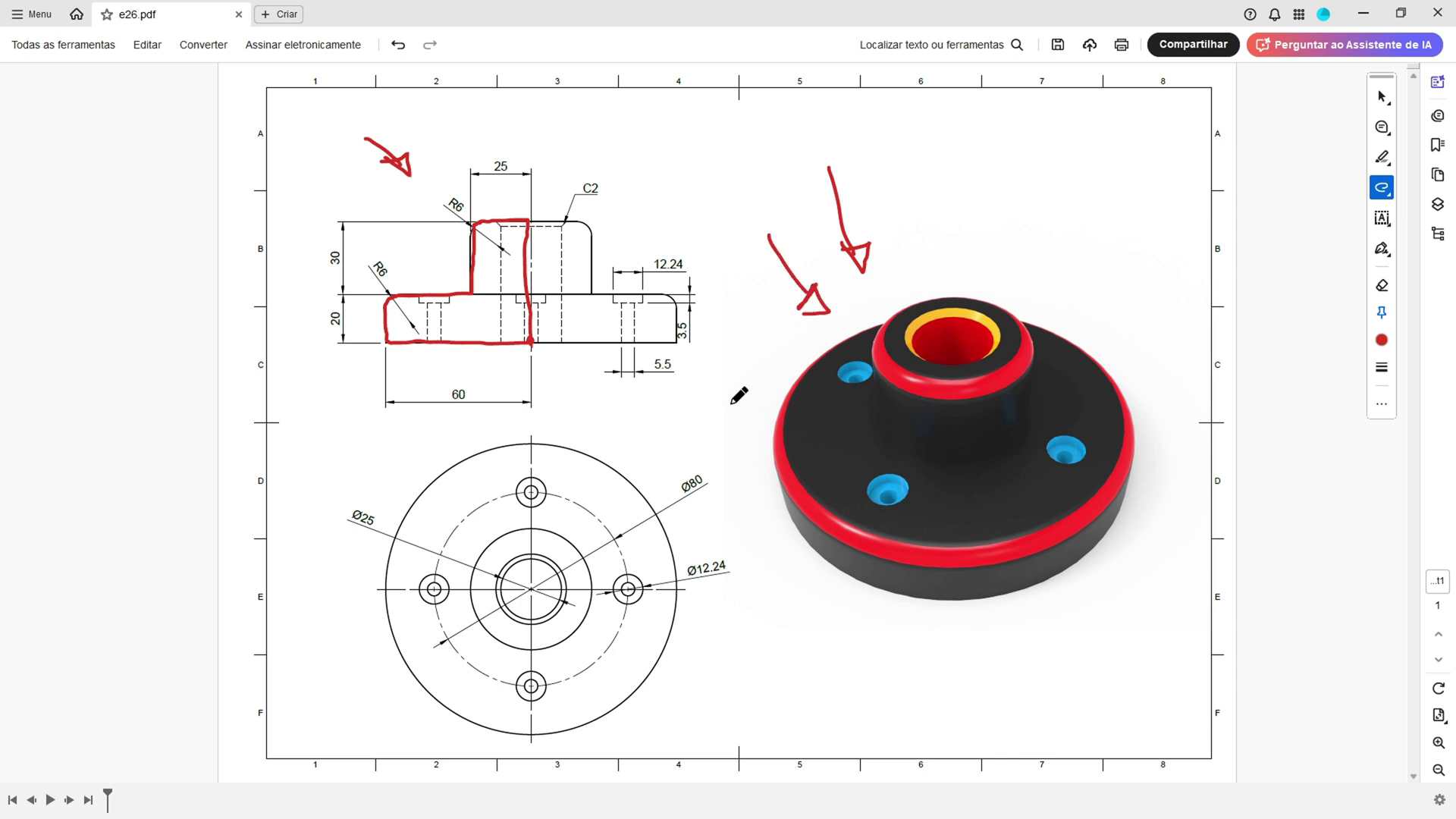
- Start a sketch on the front XZ plane and draw the 60 mm base line from the origin
key(alt+Tab)
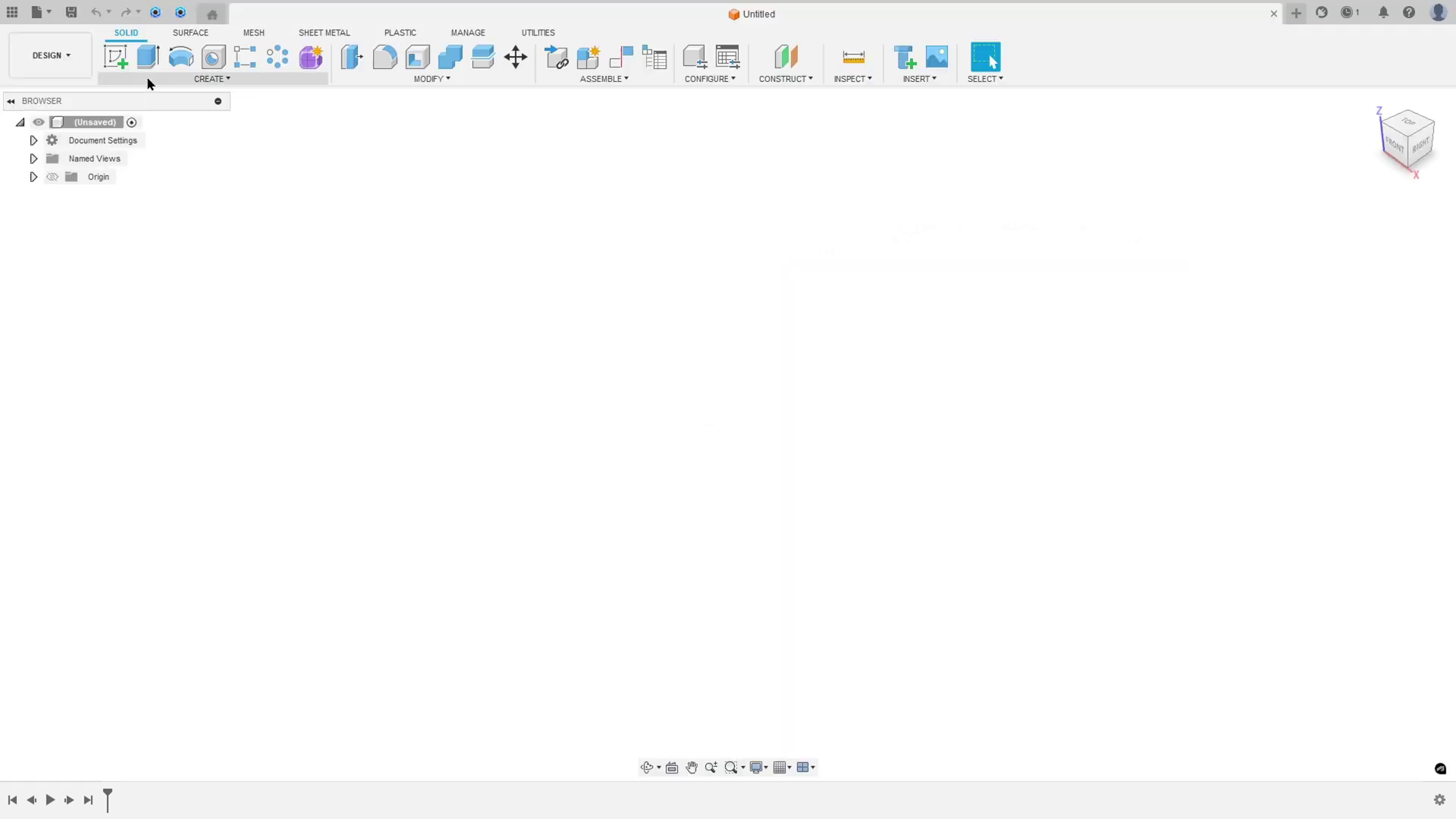
click(116, 57)
click(744, 414)
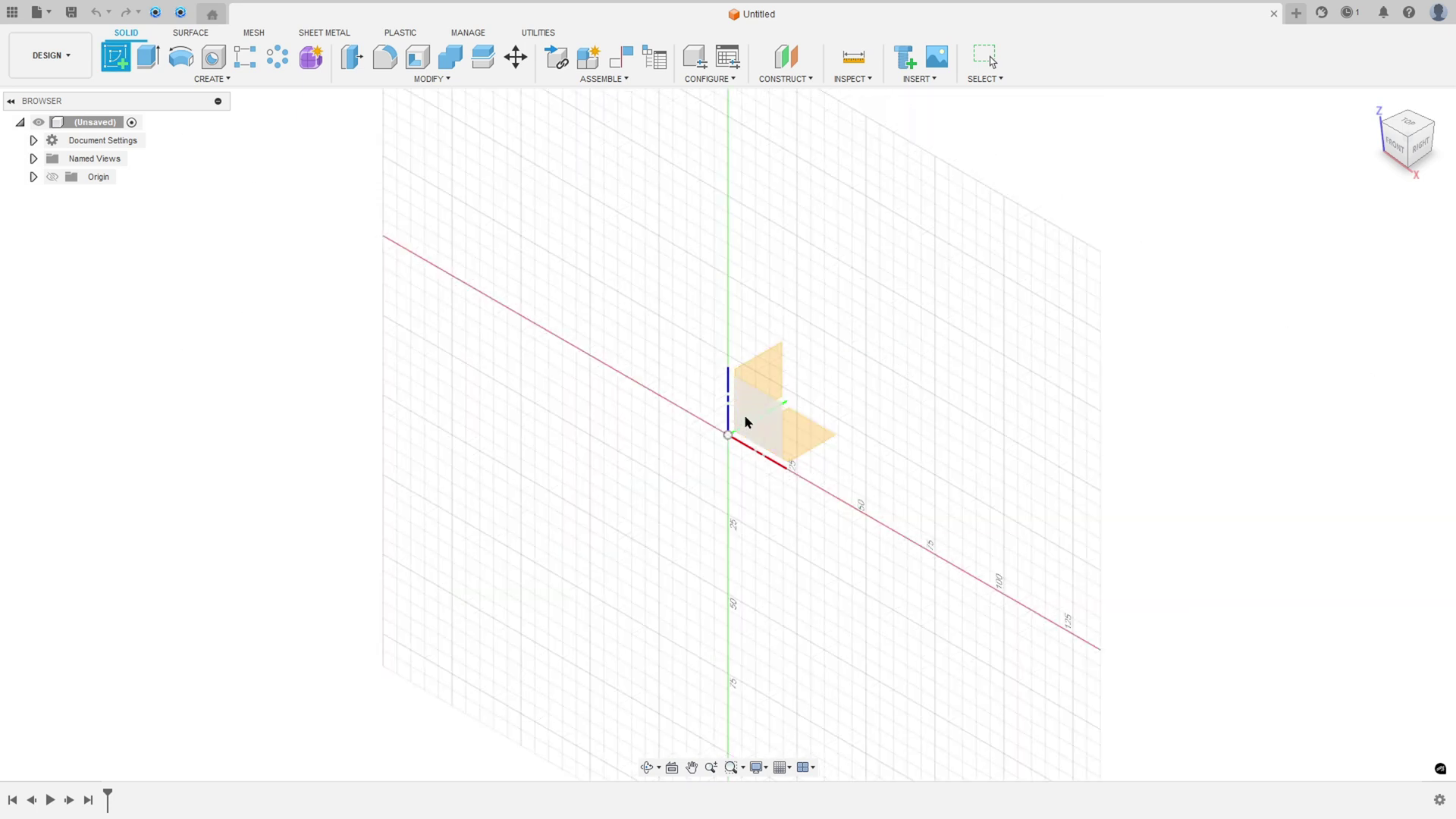
key(l)
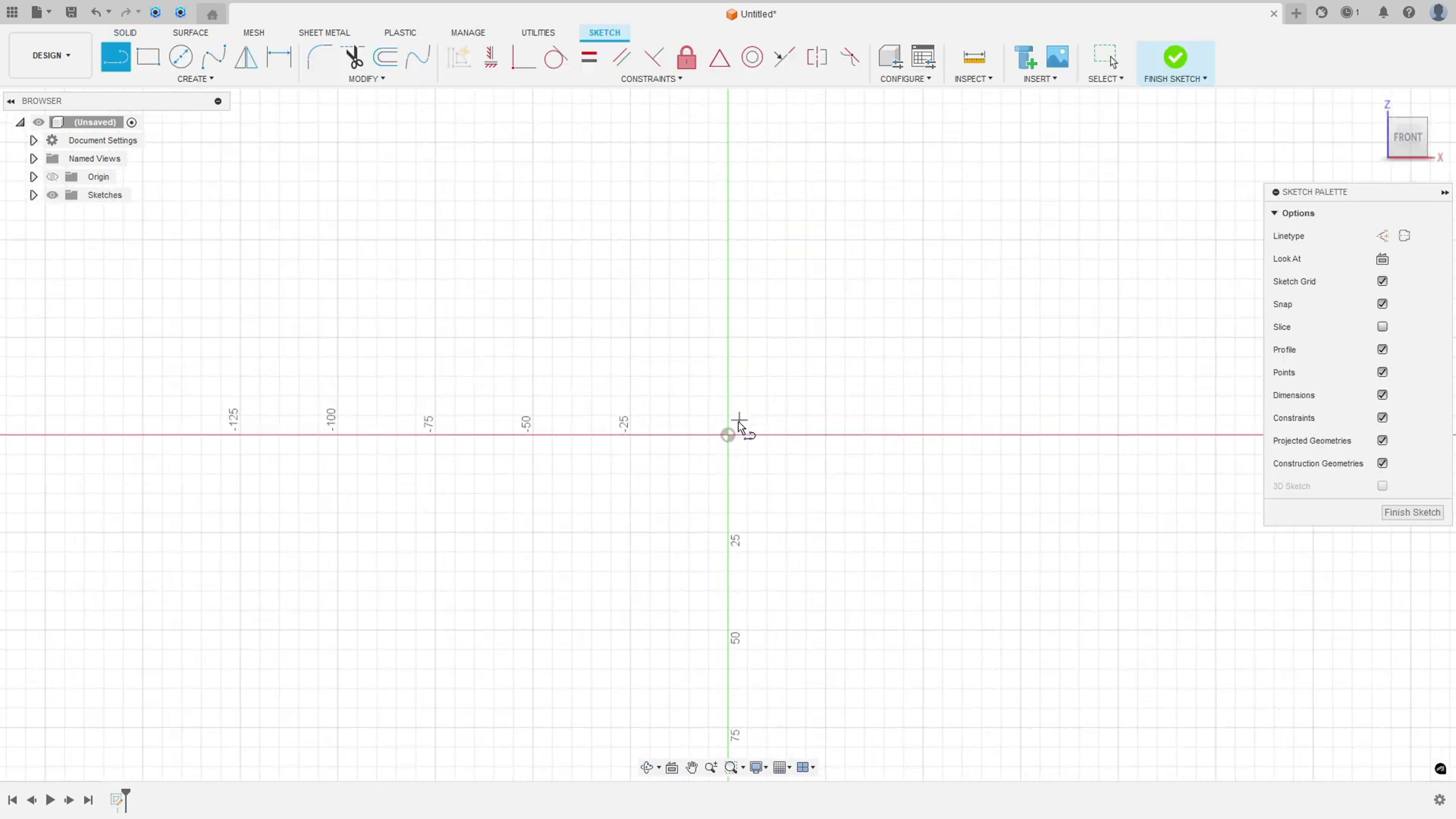
click(728, 435)
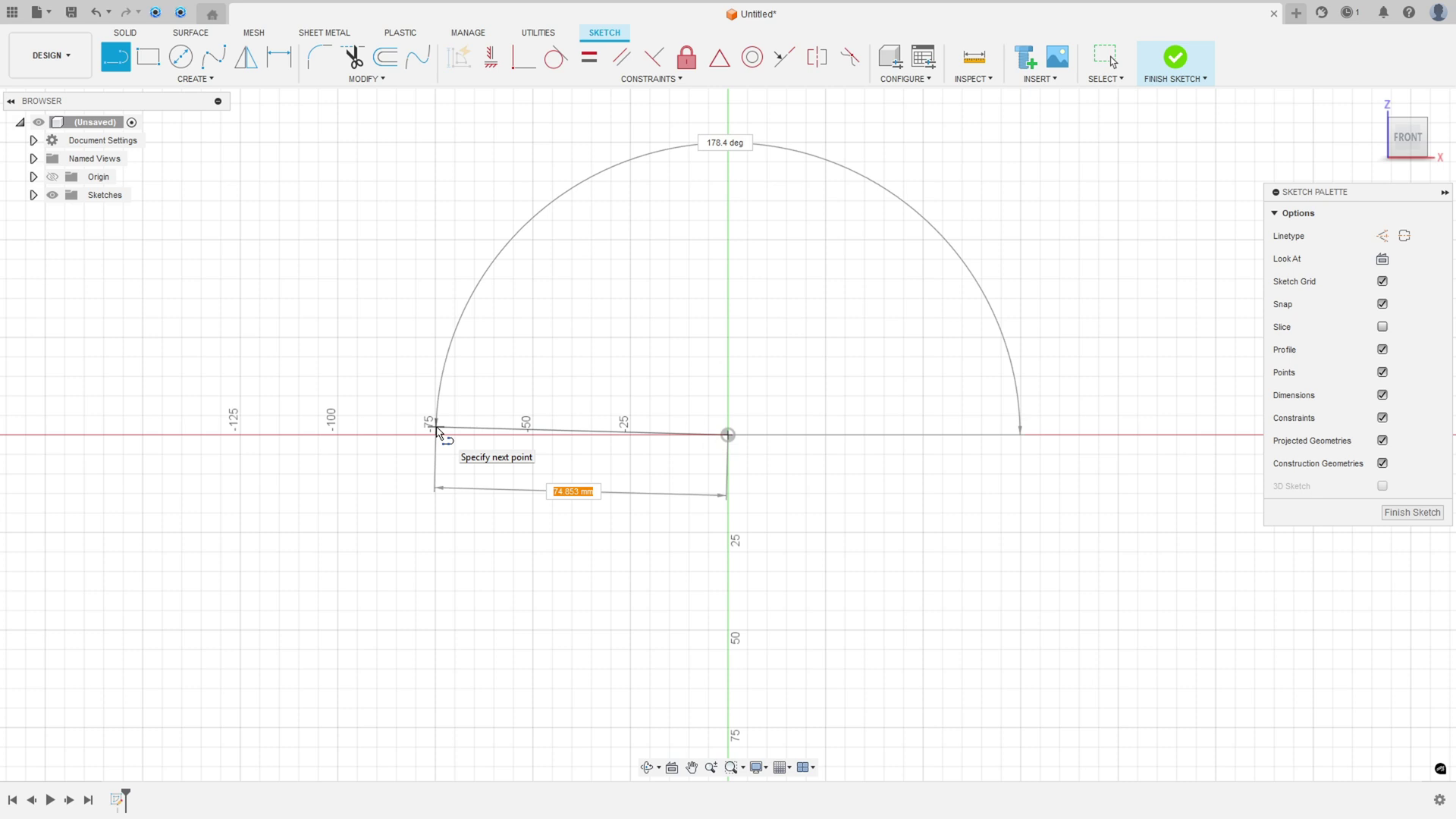
text(50)
key(Tab)
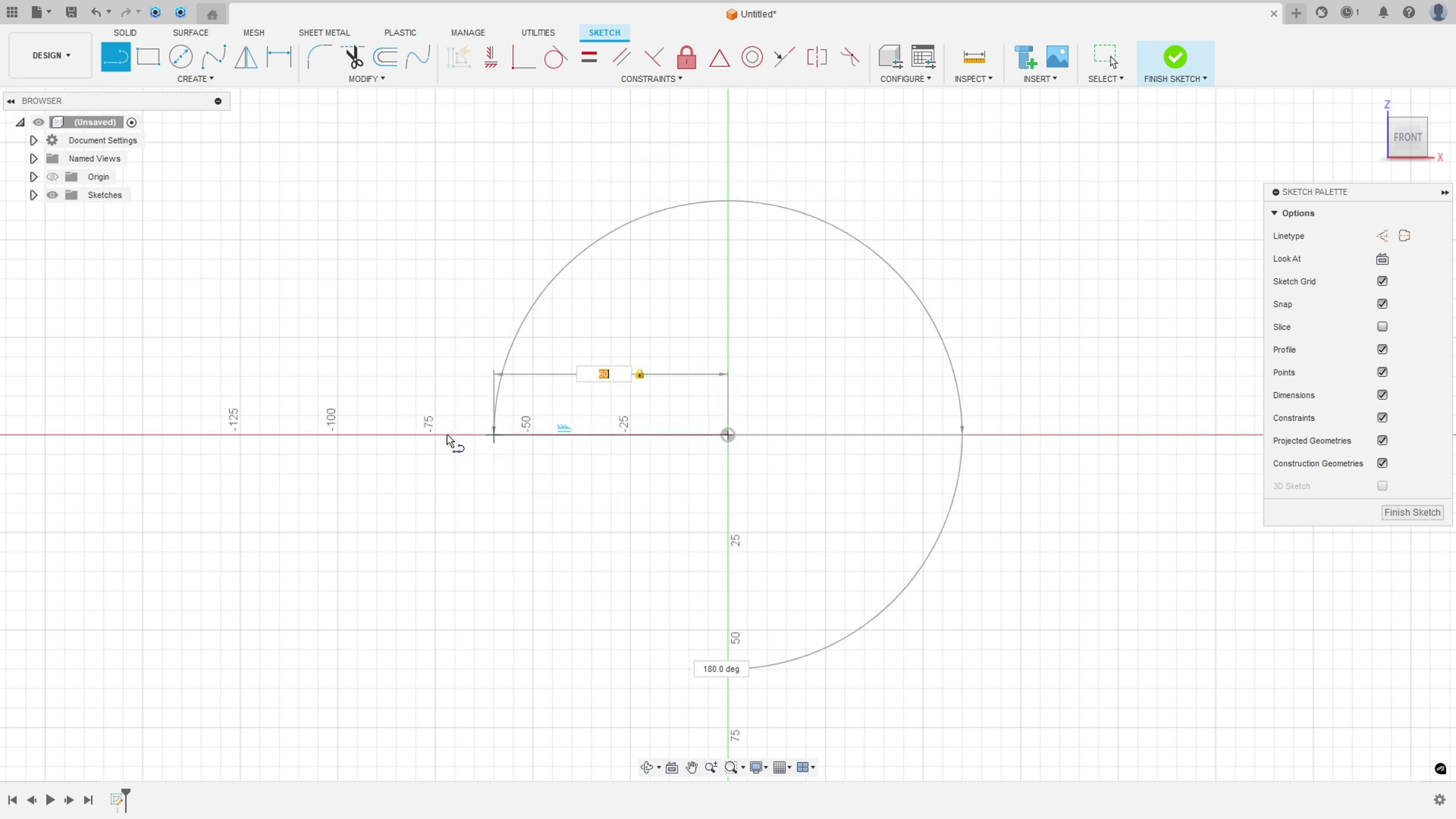
click(491, 435)
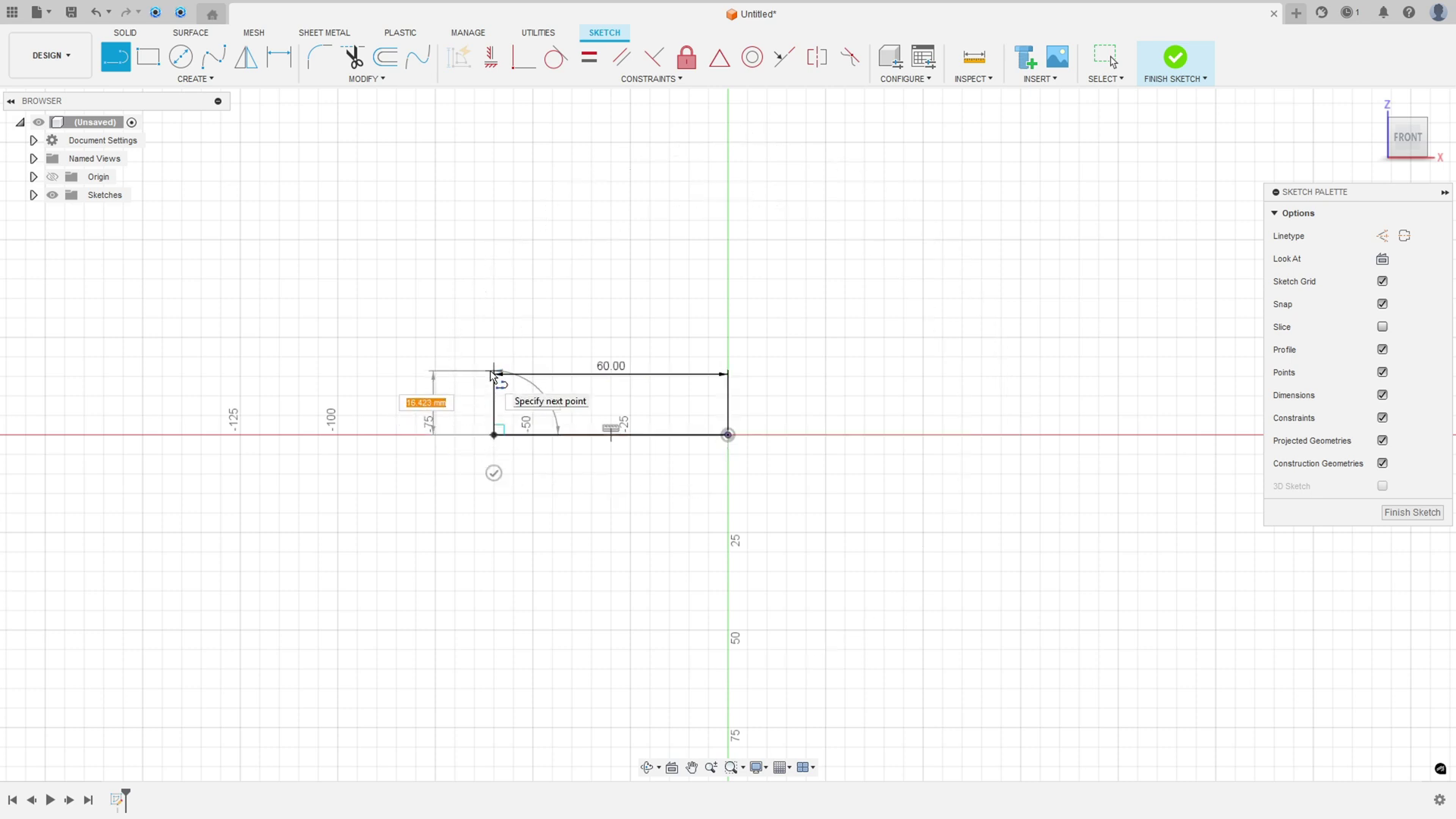
- Add the 20 mm and 30 mm rises, close the L-profile at the origin, and reposition the dimensions
text(20)
key(Return)
click(611, 357)
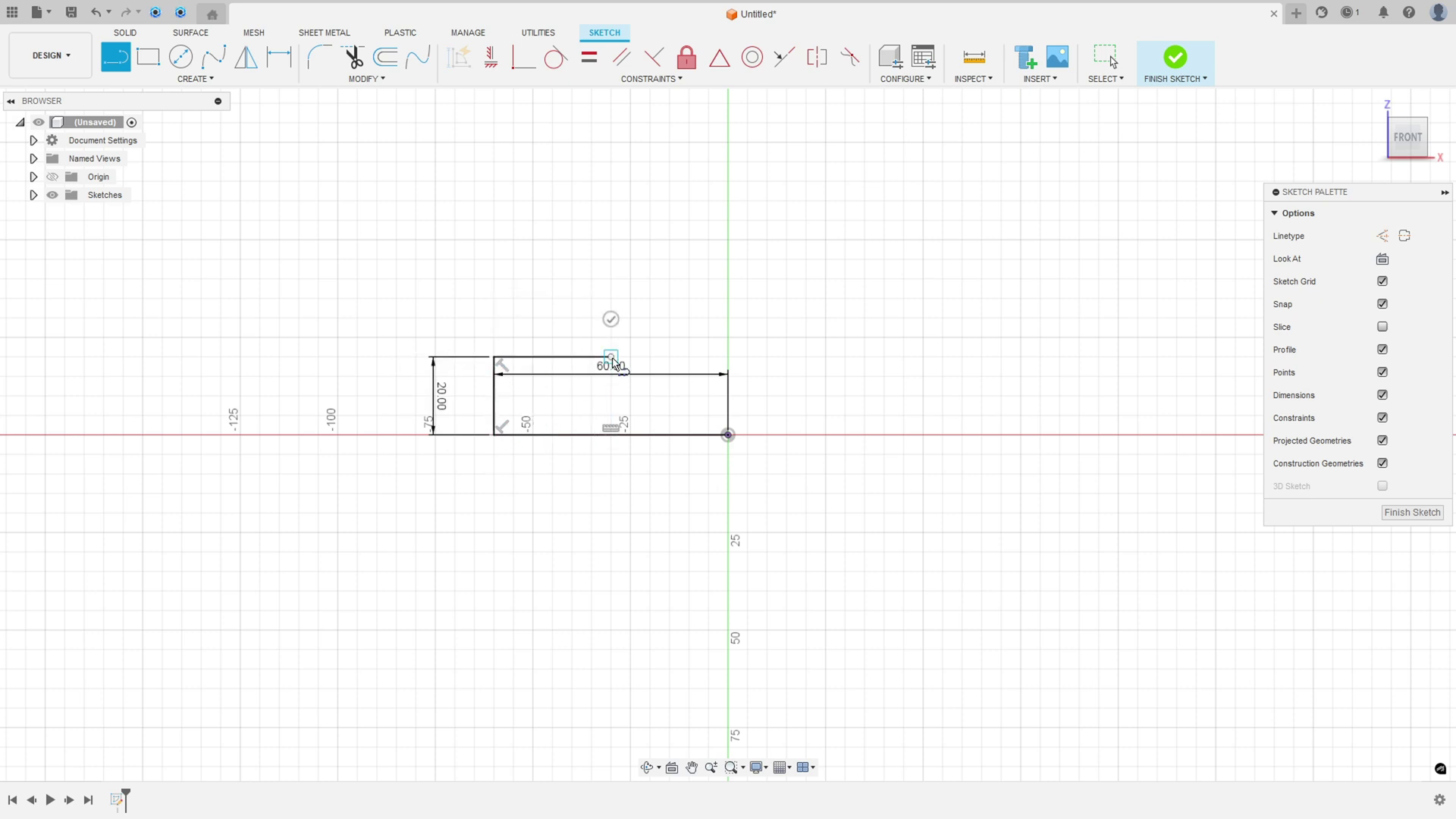
text(3)
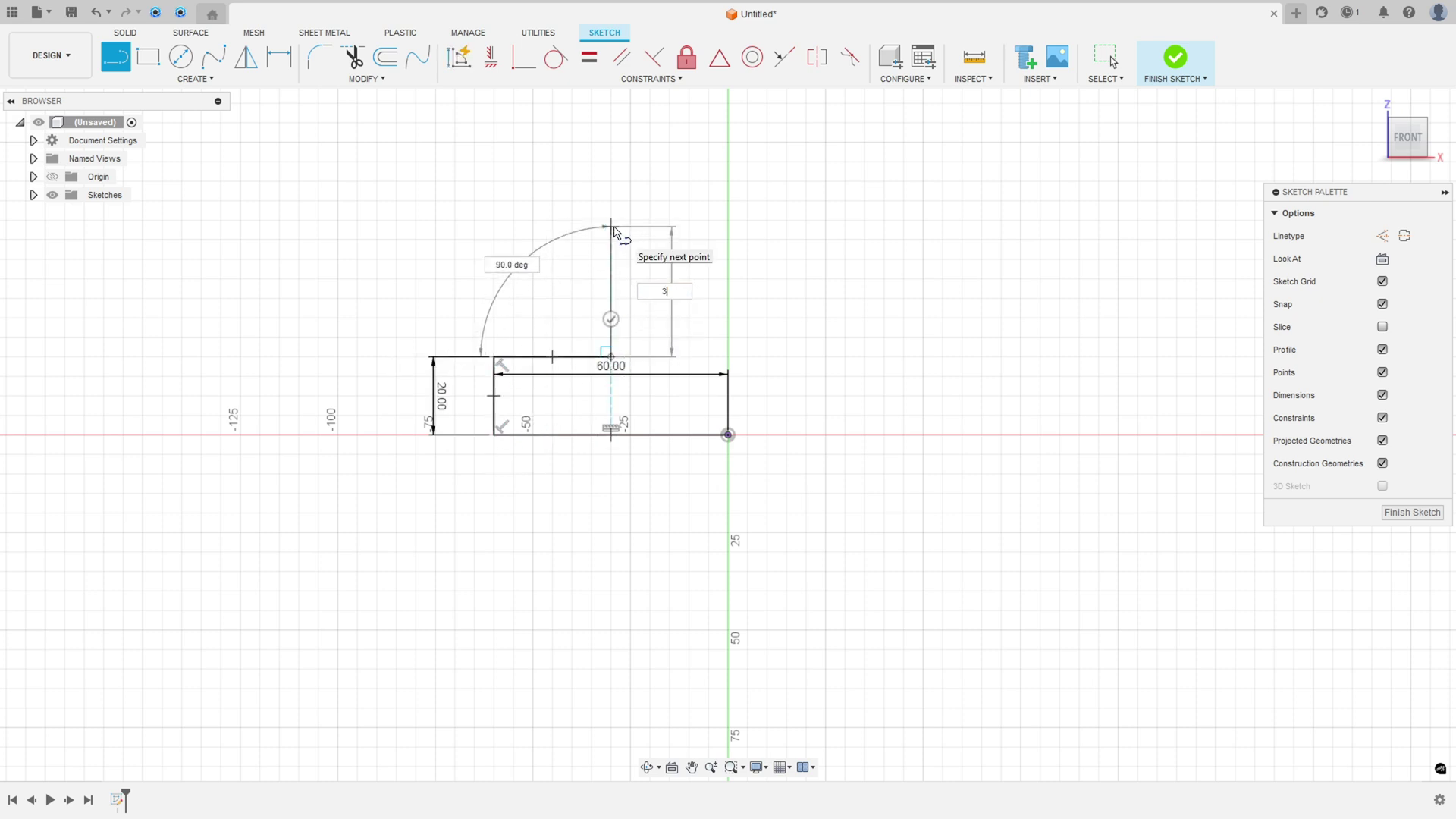
text(0)
key(Return)
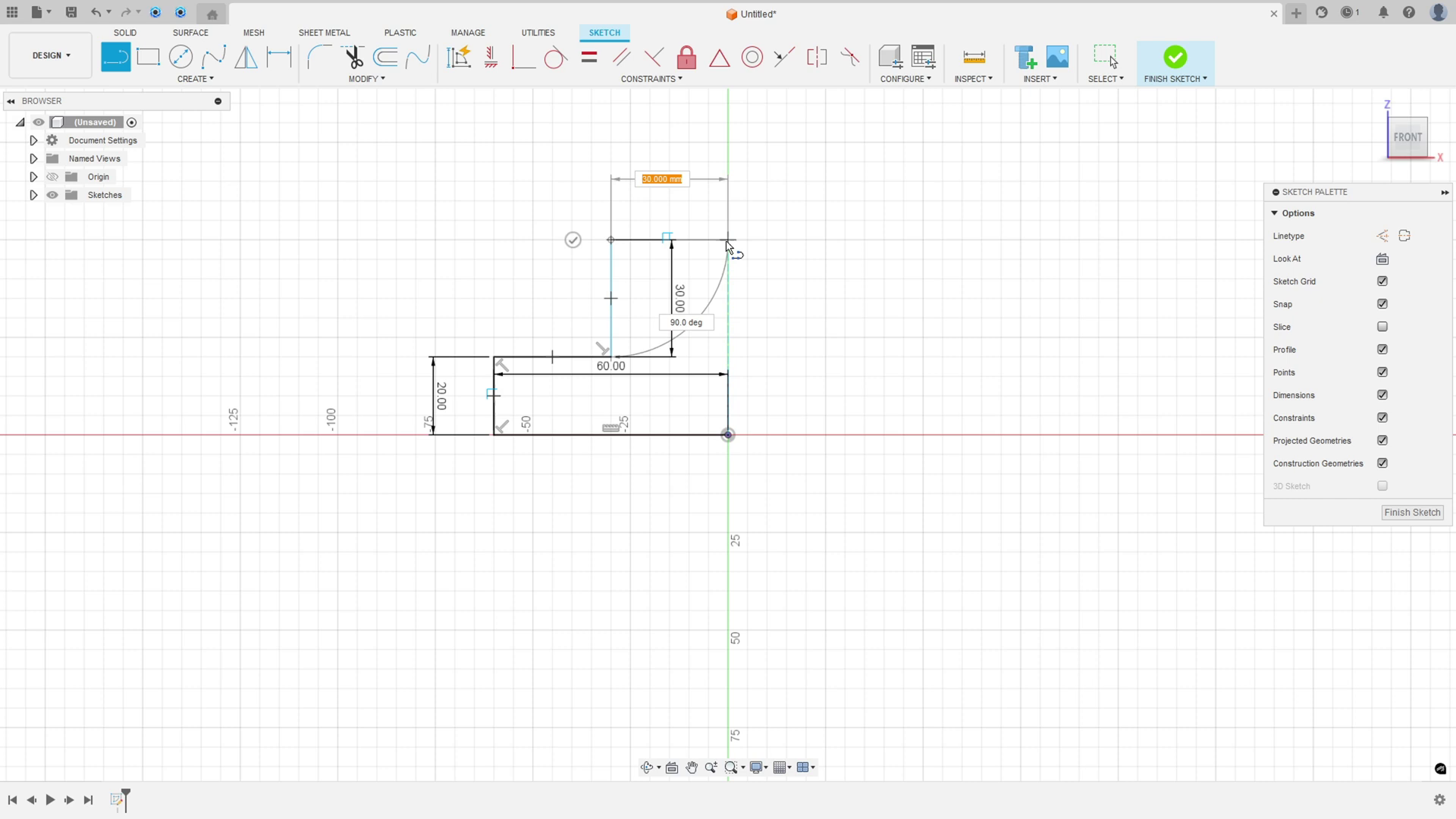
click(727, 240)
click(727, 435)
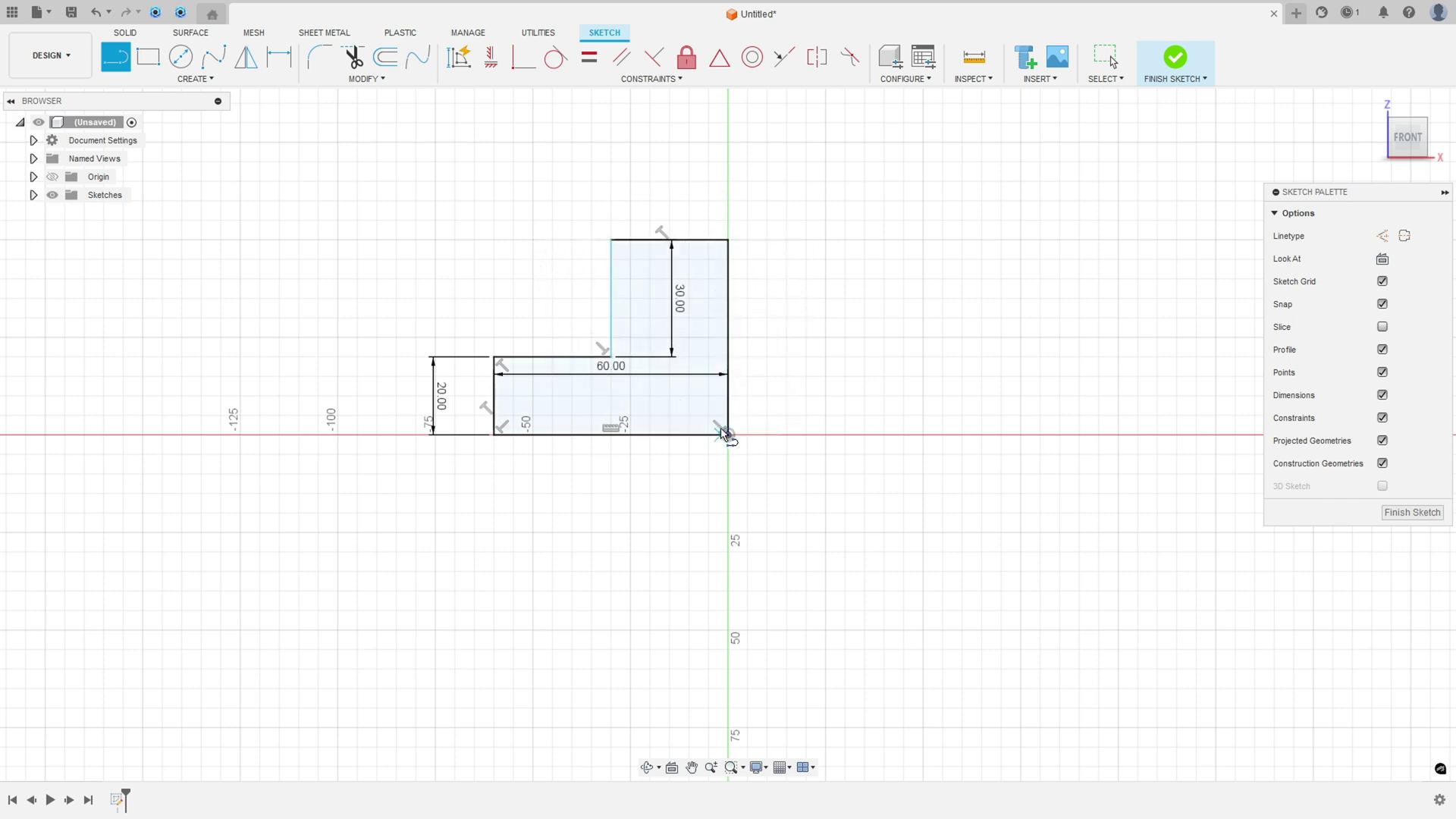
key(Escape)
drag(616, 370, 611, 498)
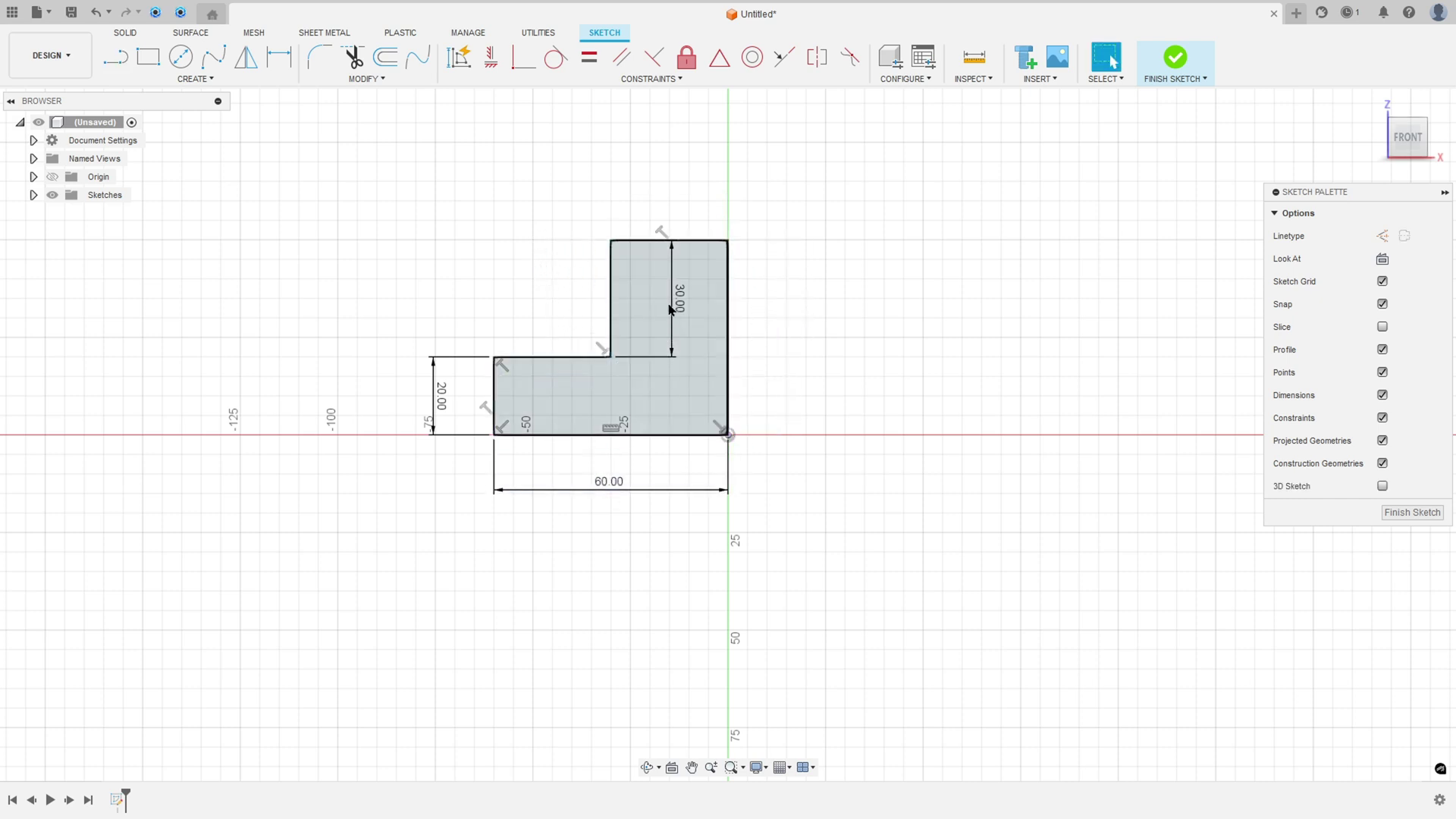
drag(671, 309, 435, 297)
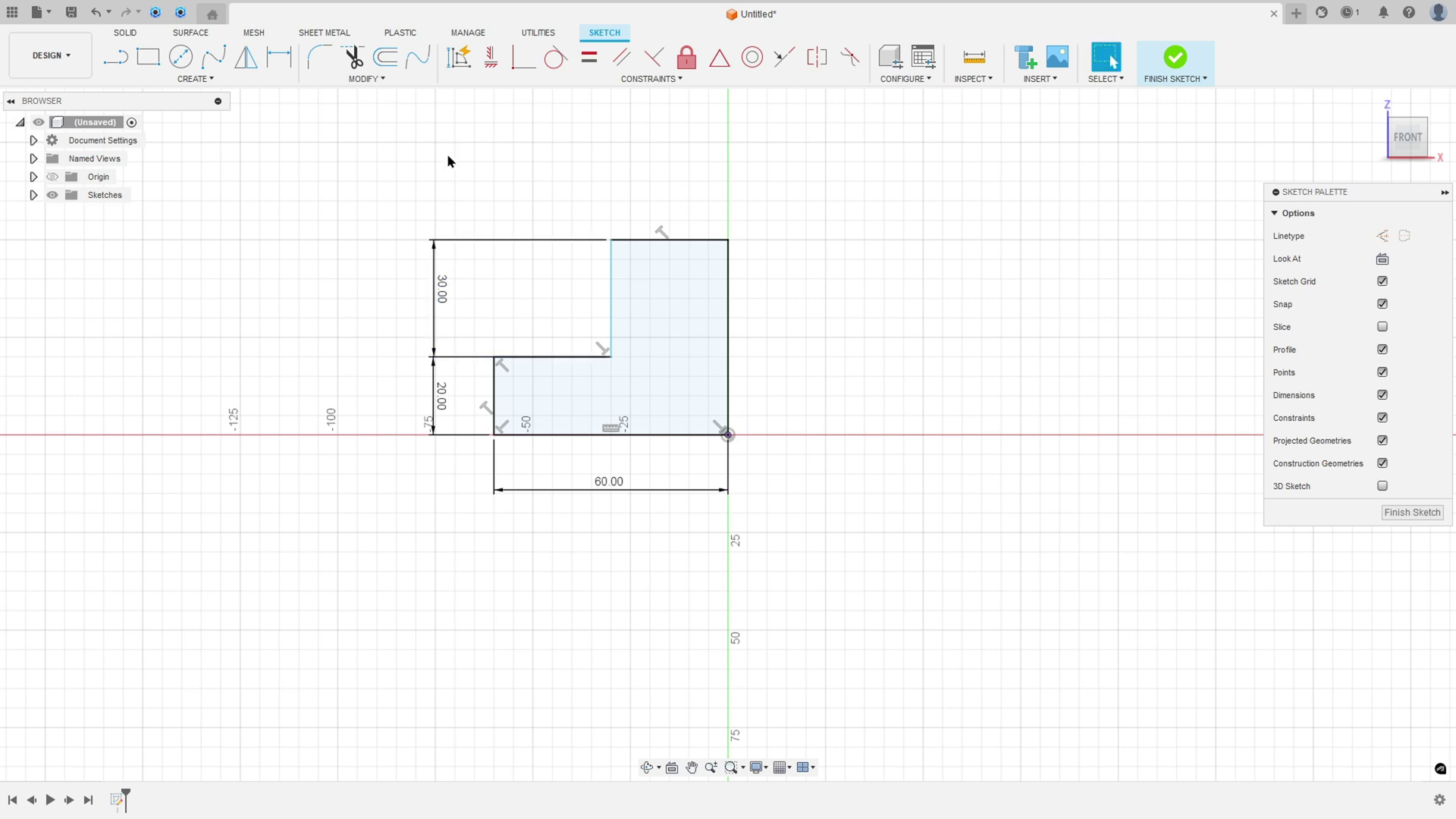
- Dimension the hub's width between its vertical lines to 25 mm
click(280, 61)
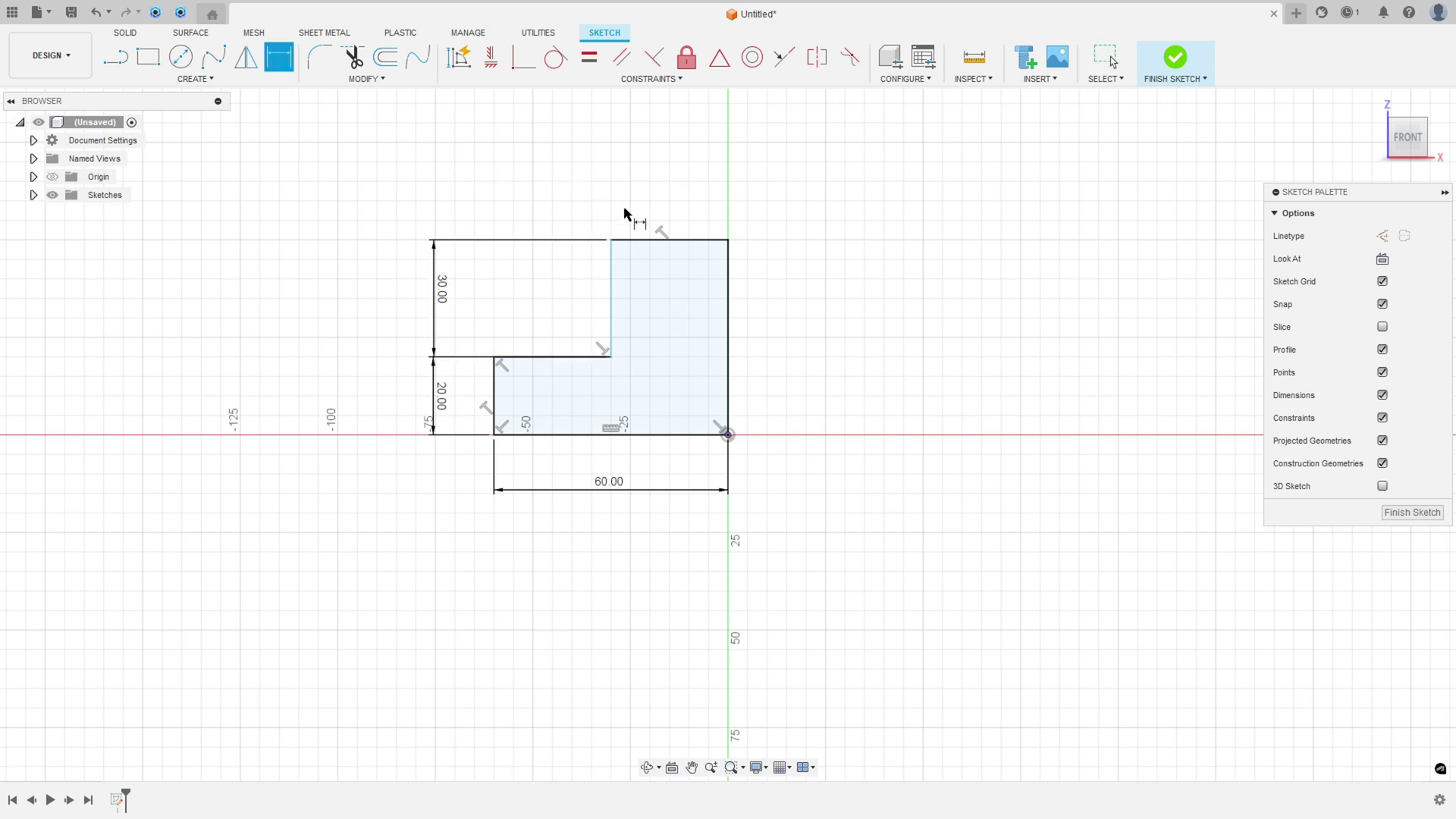
click(612, 304)
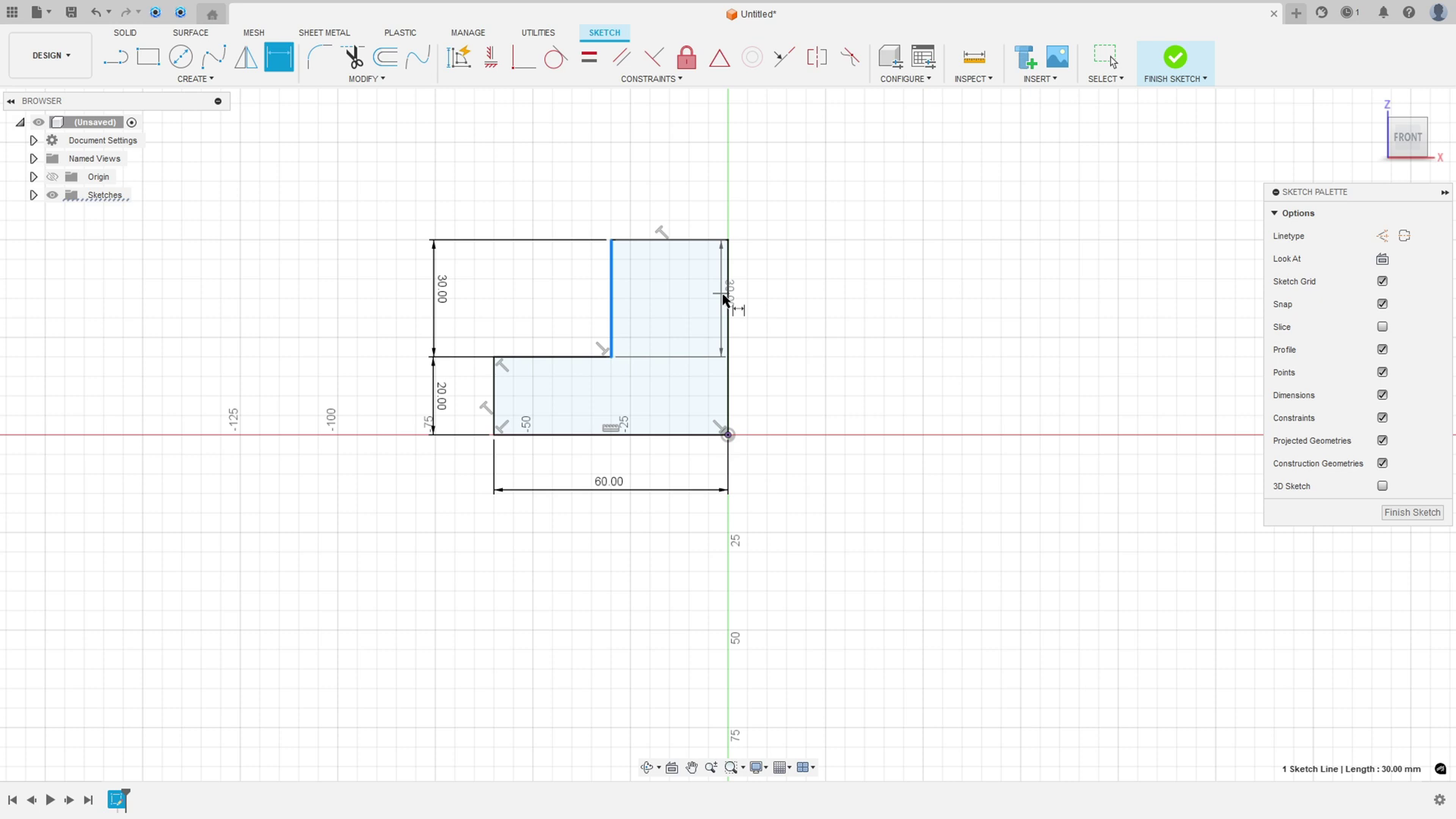
click(727, 301)
click(668, 186)
text(2)
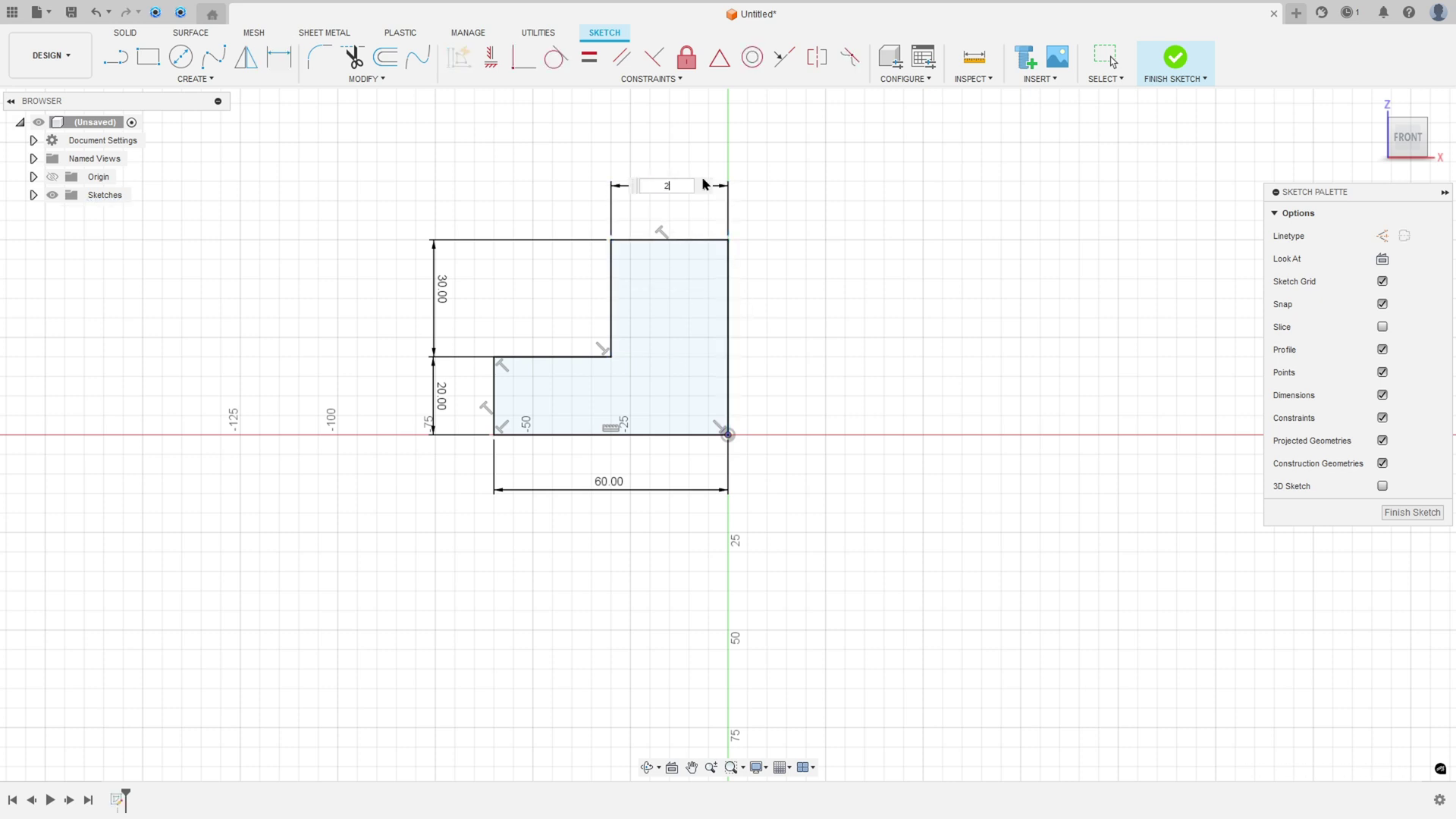
text(5)
key(Return)
key(Escape)
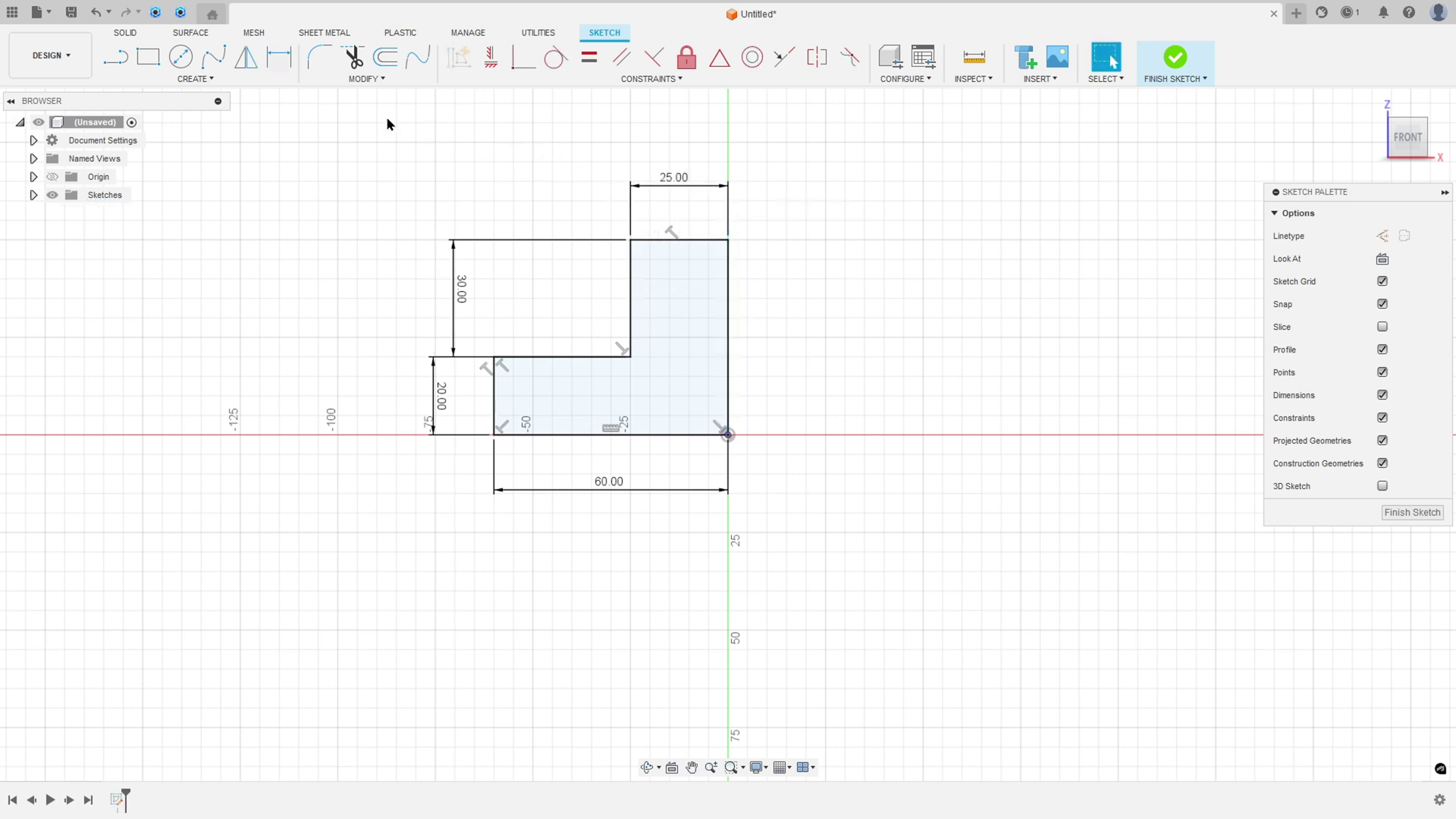
- Fillet the hub and flange top corners at 6 mm and finish the sketch
click(319, 57)
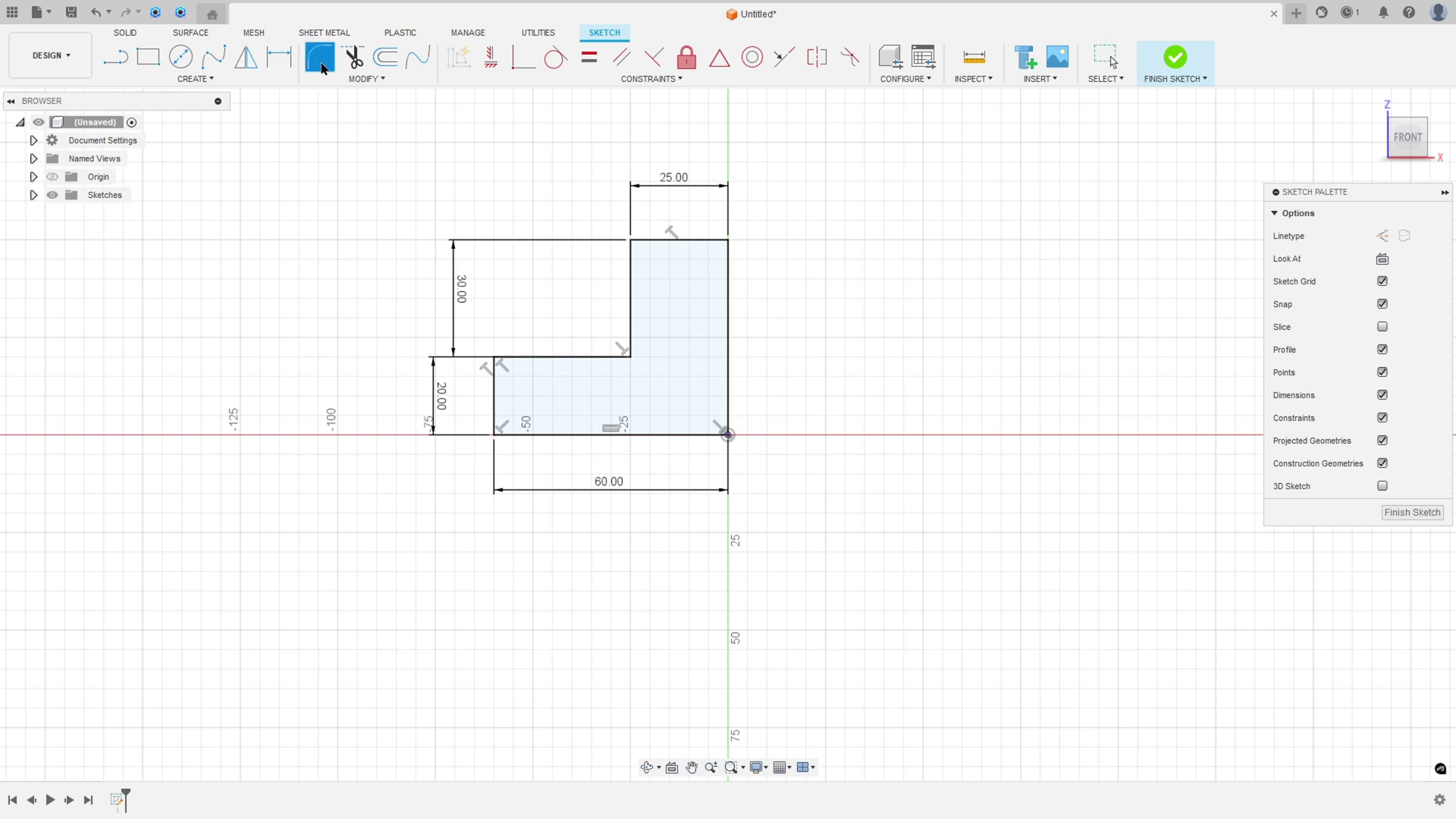
click(648, 253)
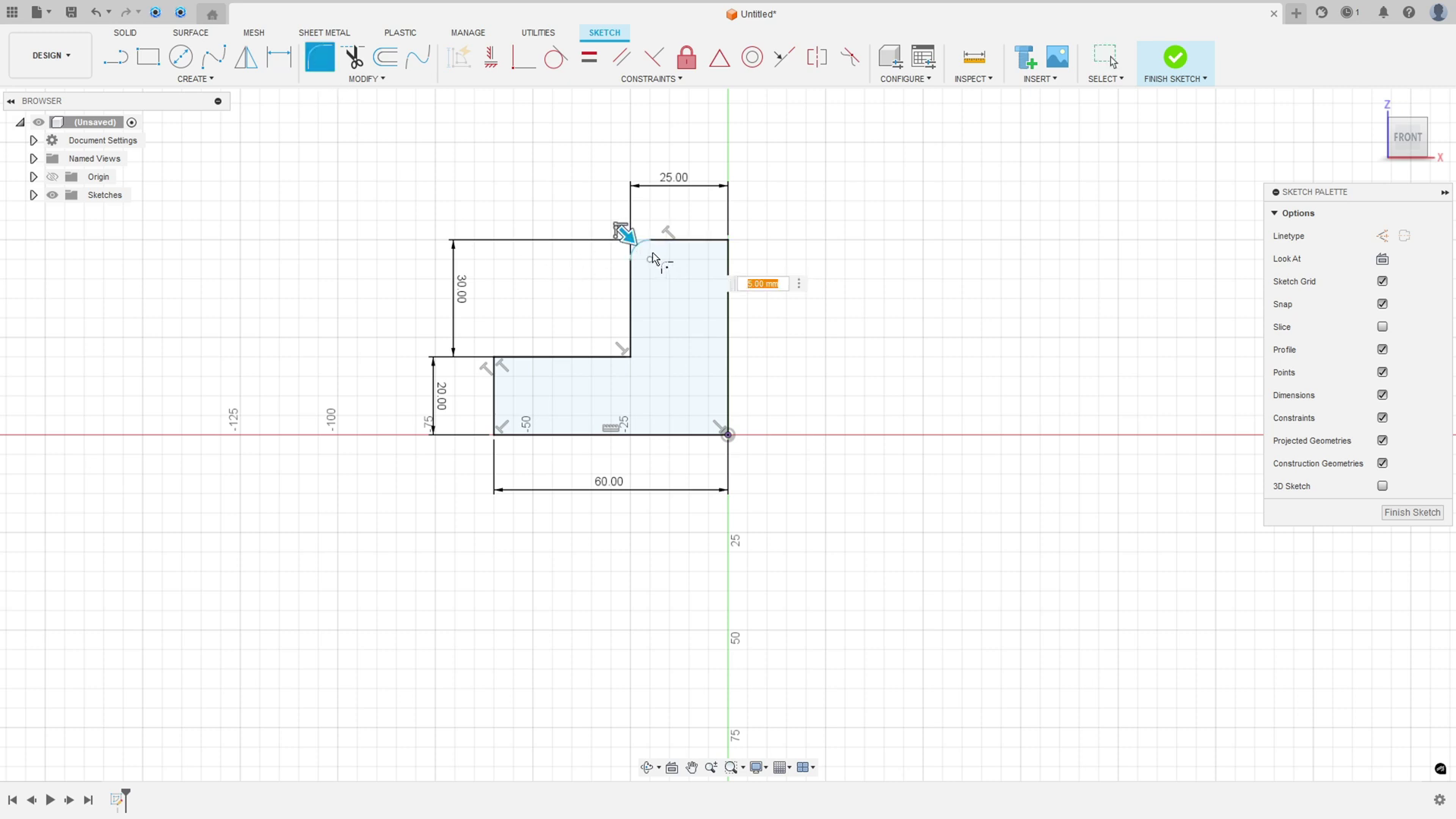
text(6)
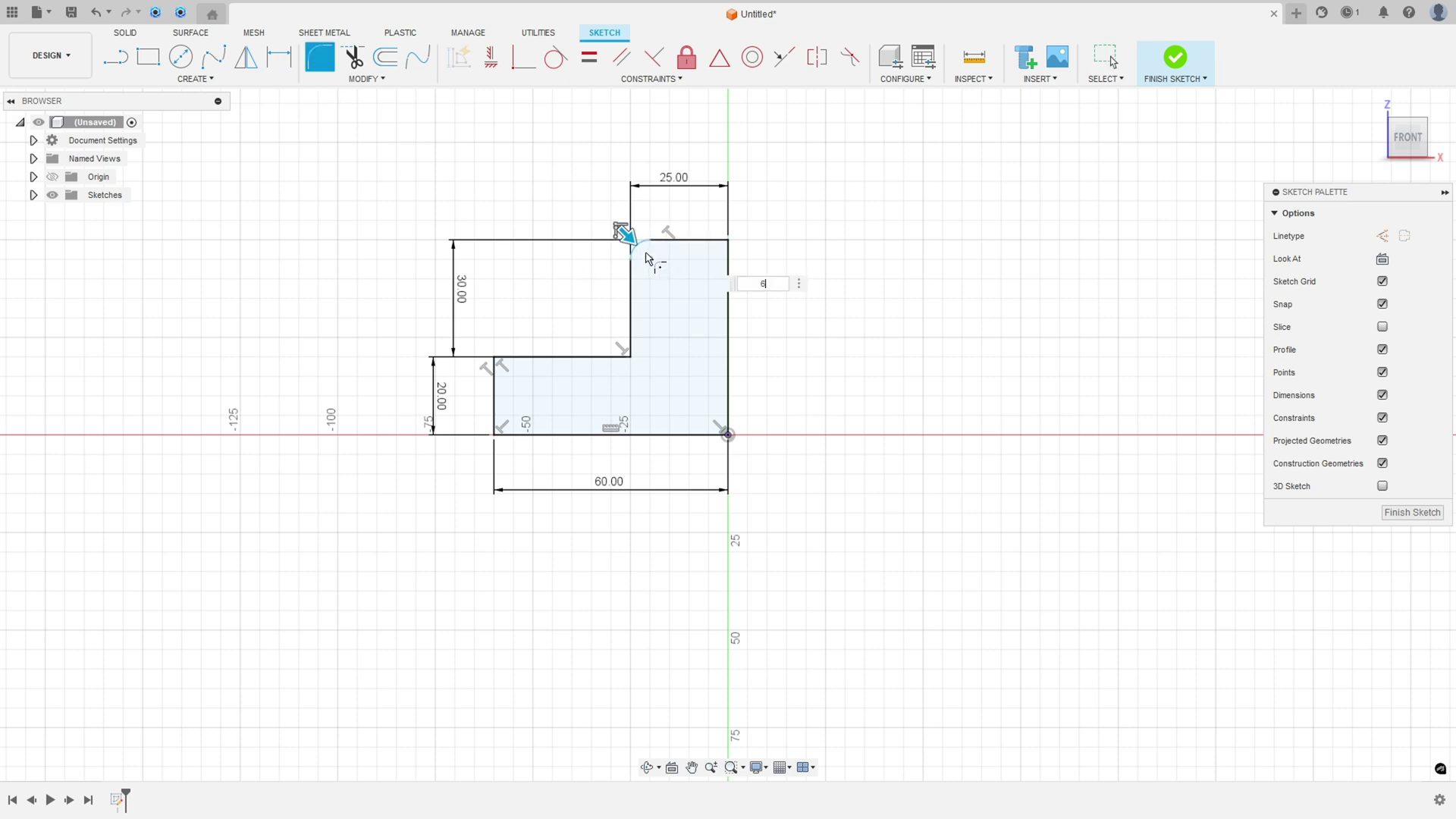
click(494, 359)
key(Return)
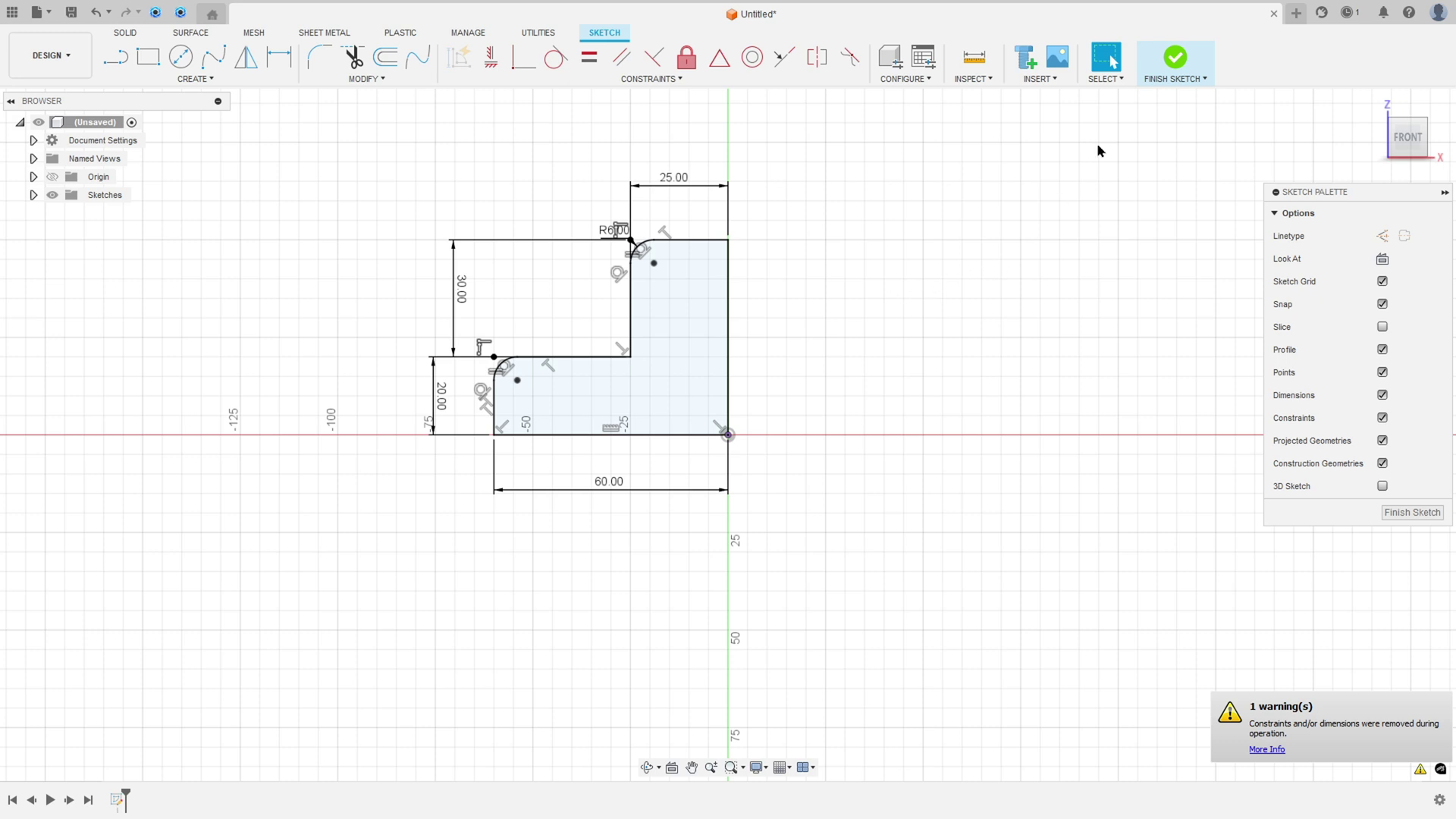
click(1175, 58)
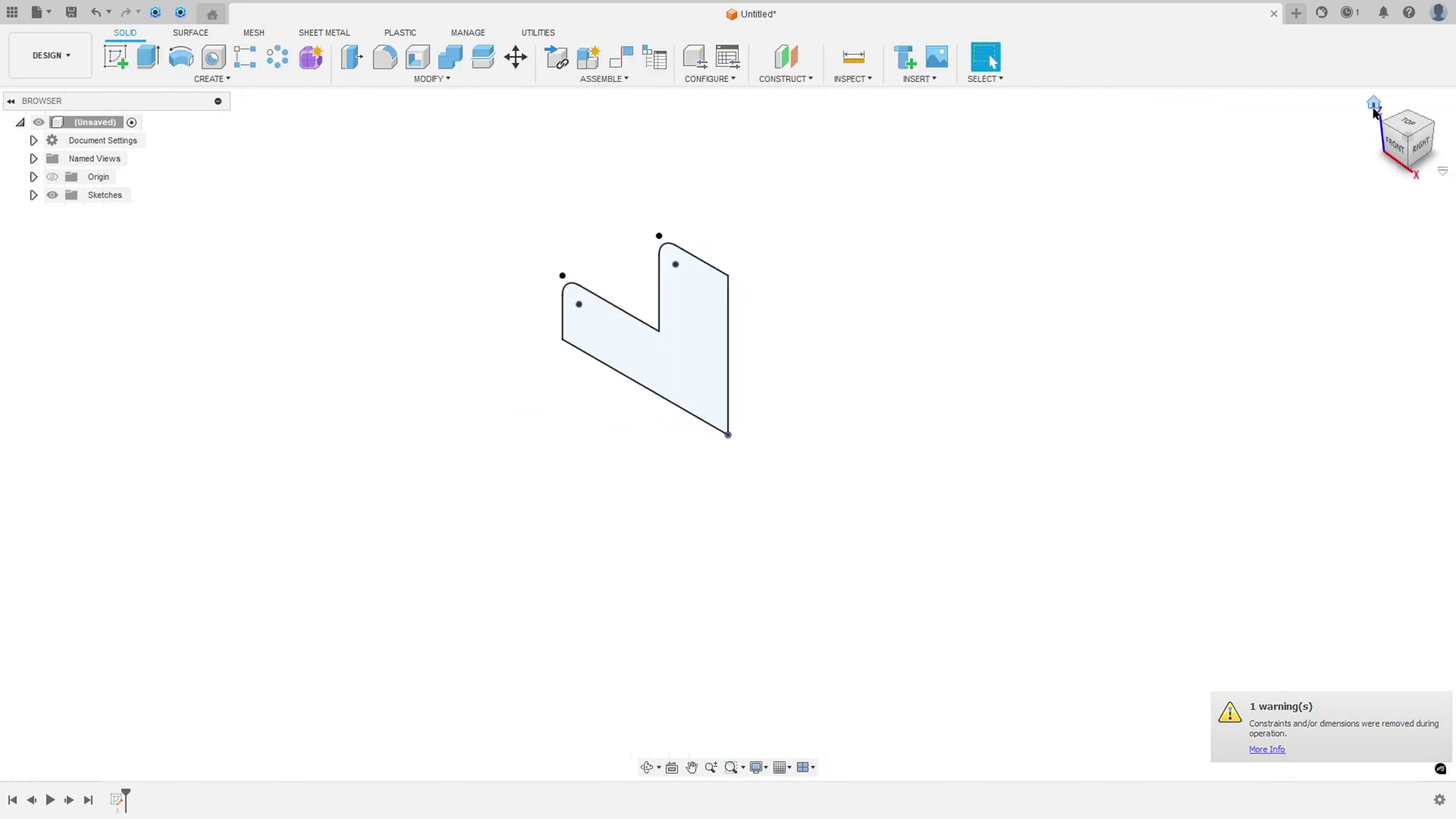
- Revolve the profile 360° about its right vertical edge into a solid hub, then orbit to inspect it
click(182, 63)
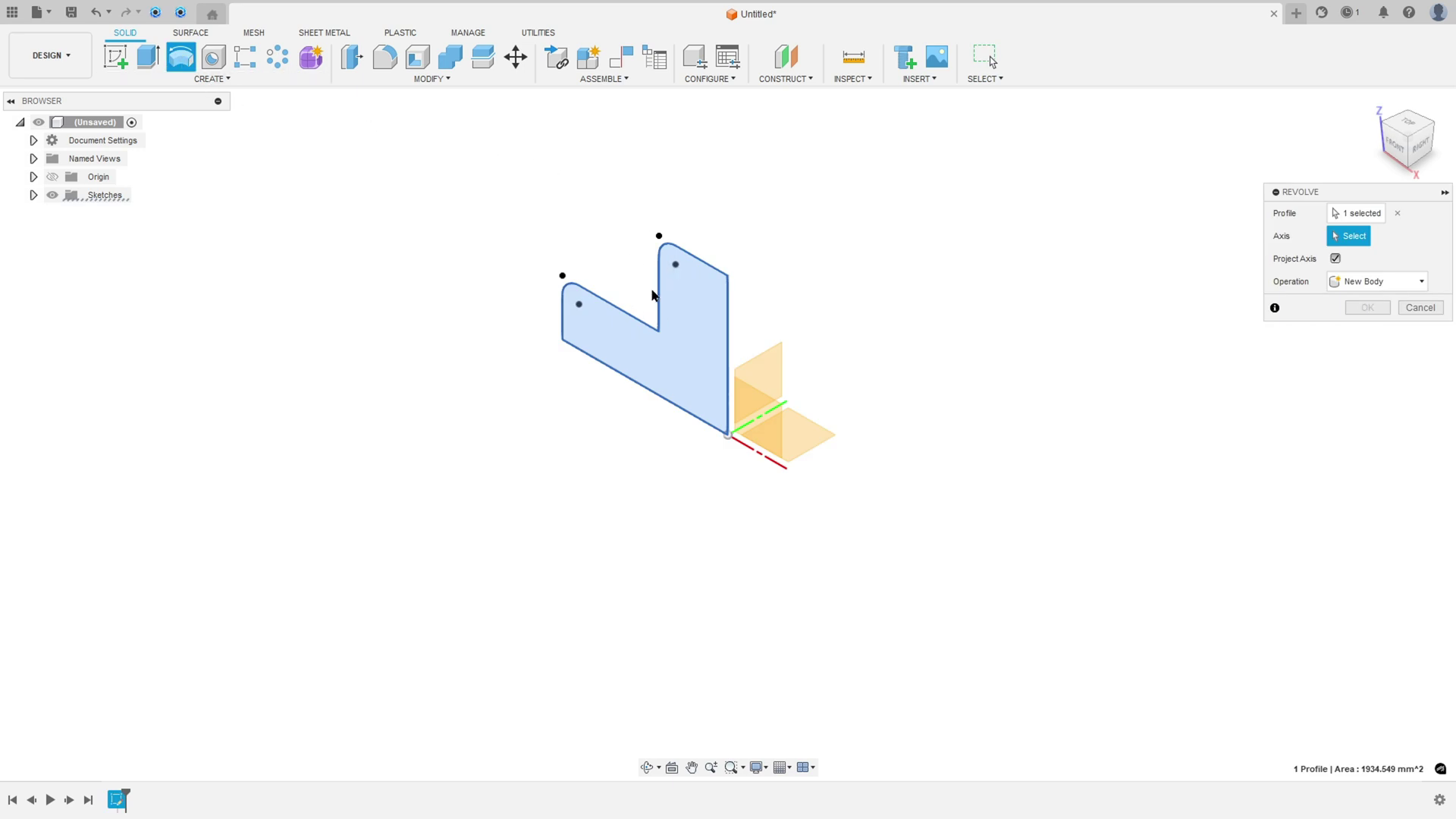
click(729, 345)
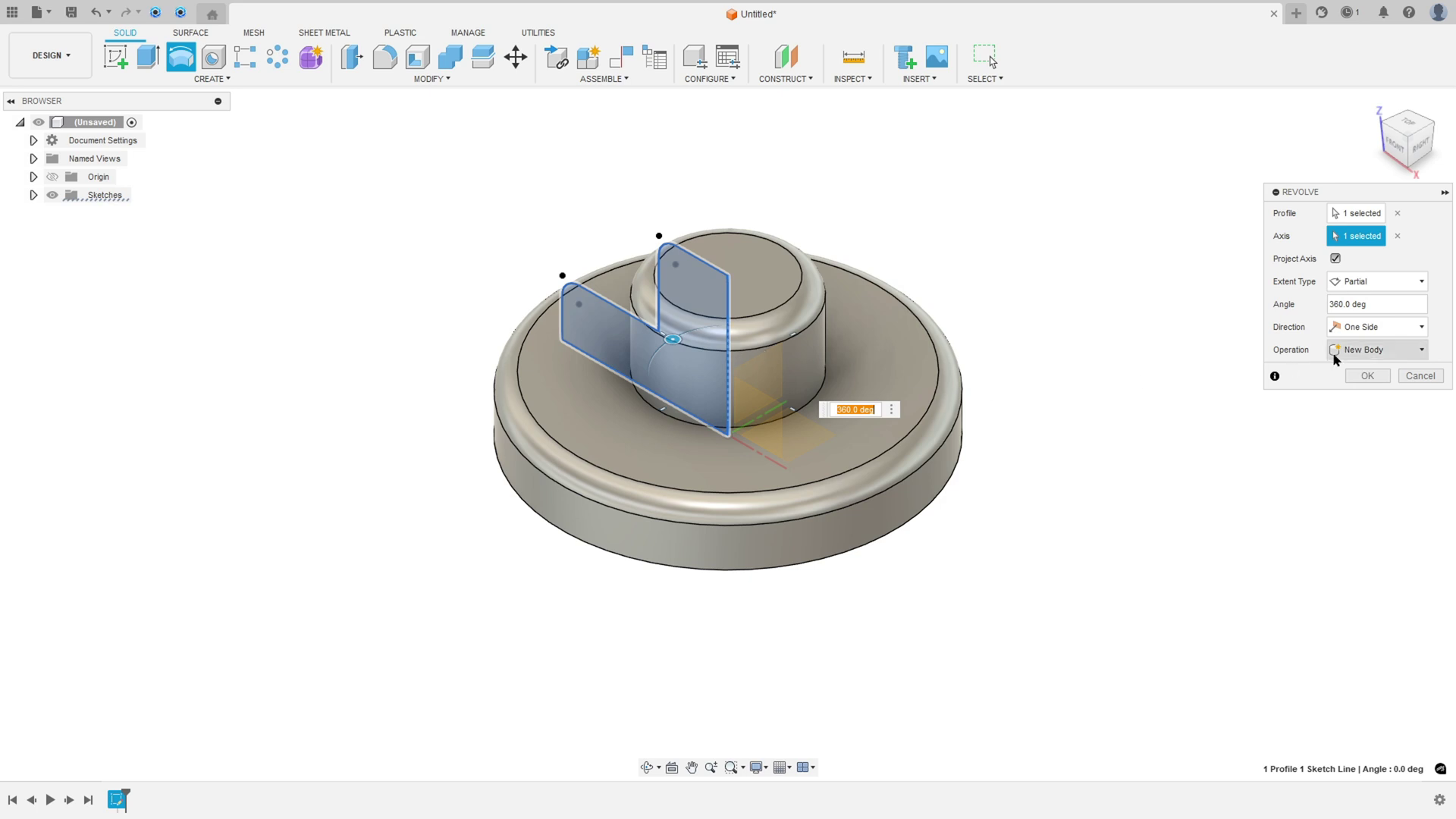
click(1365, 376)
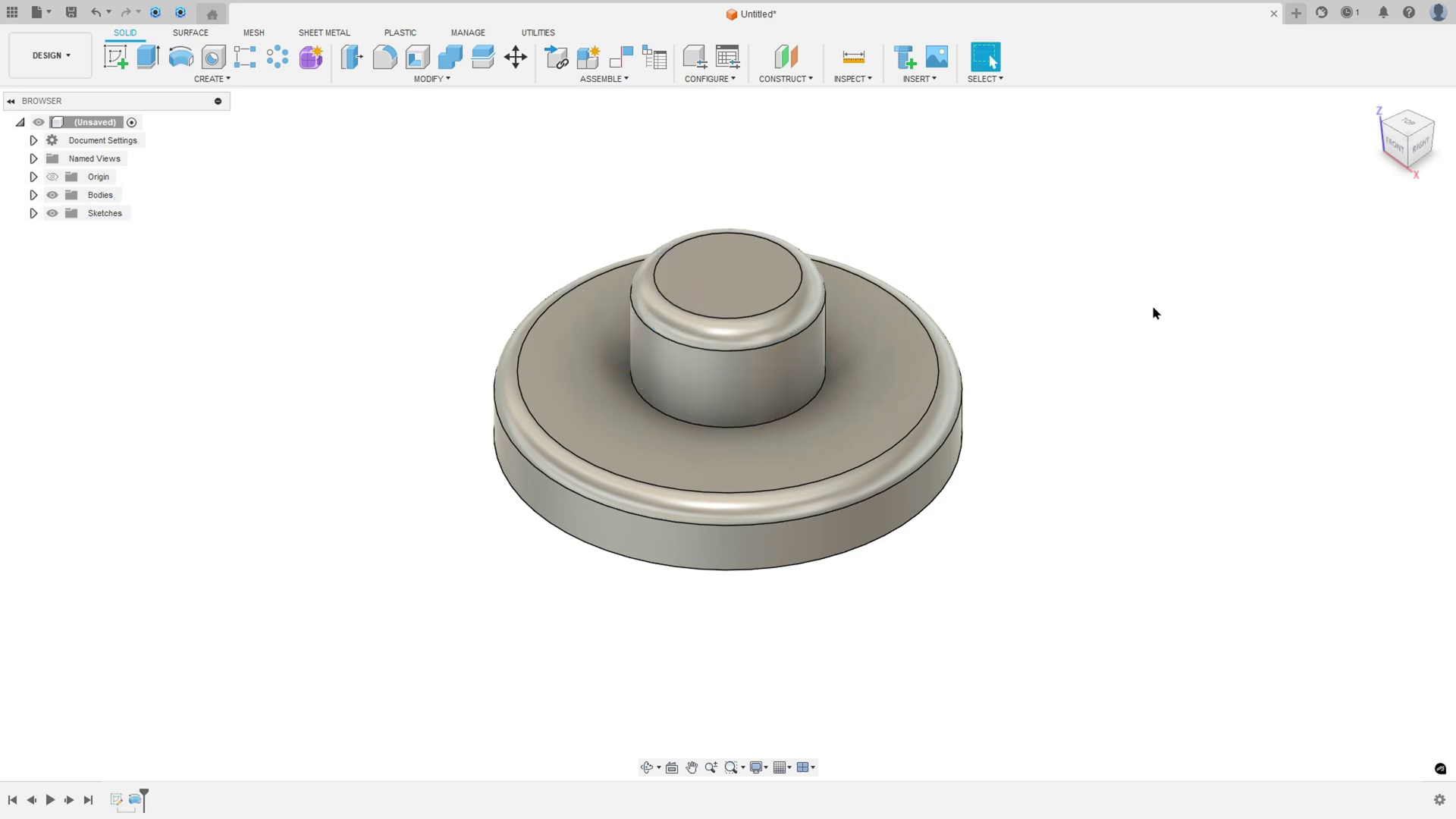
shift+middle_drag(1153, 313, 1135, 296)
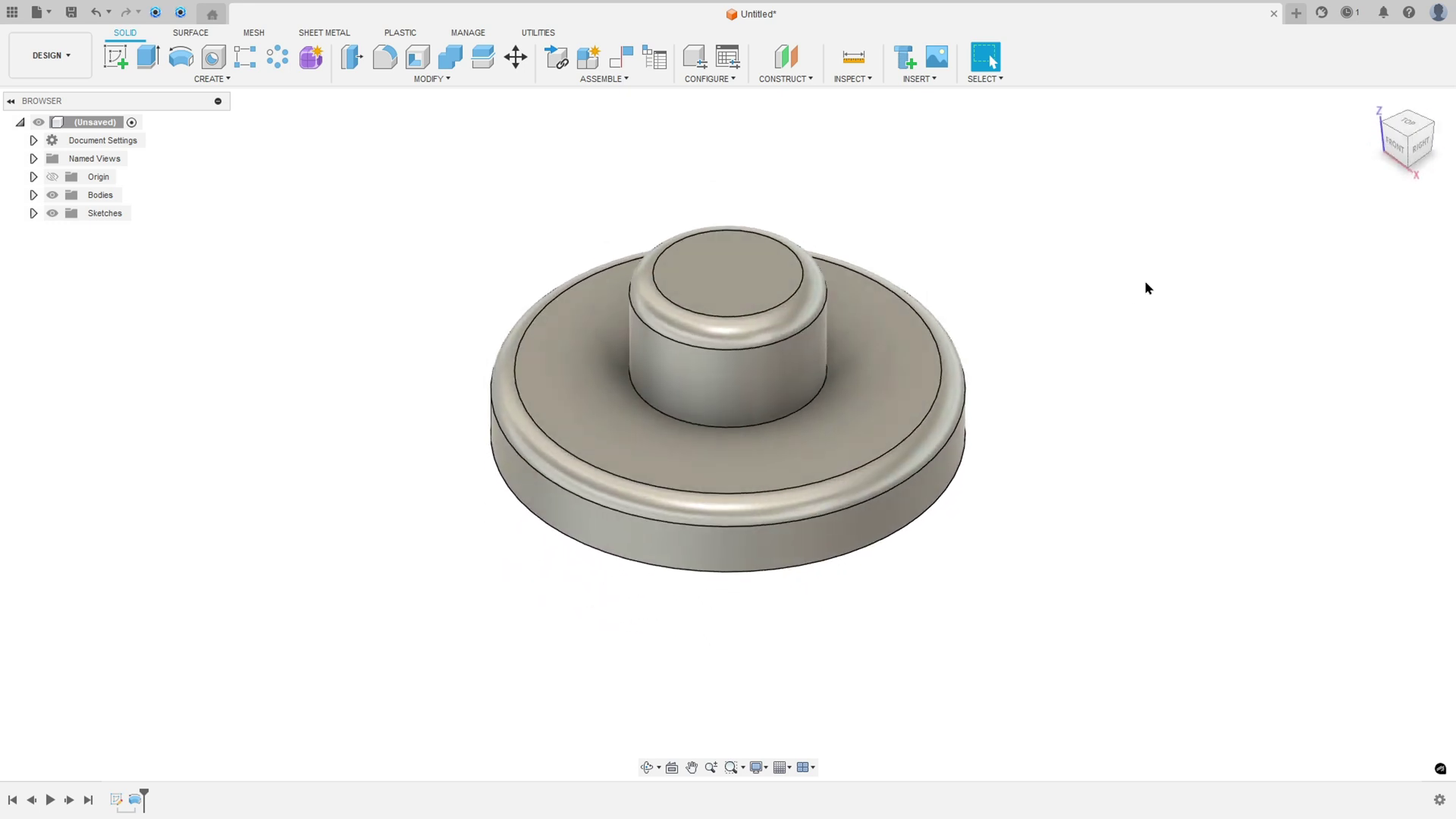
- On e26.pdf, mark the boss's top corner in red, undoing stray strokes, then return to Fusion
key(alt+Tab)
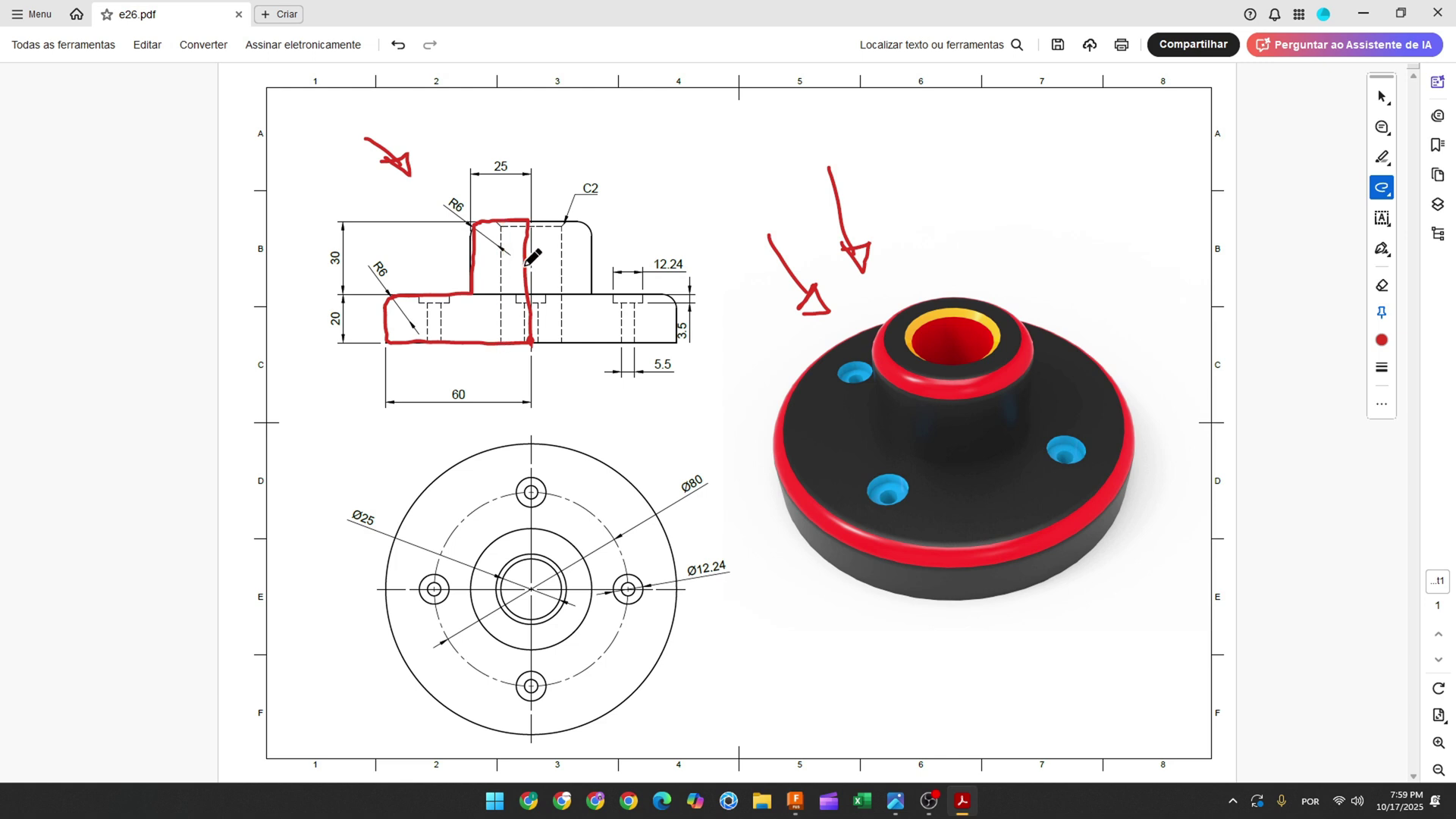
key(ctrl+z)
key(ctrl+z)
drag(501, 214, 488, 320)
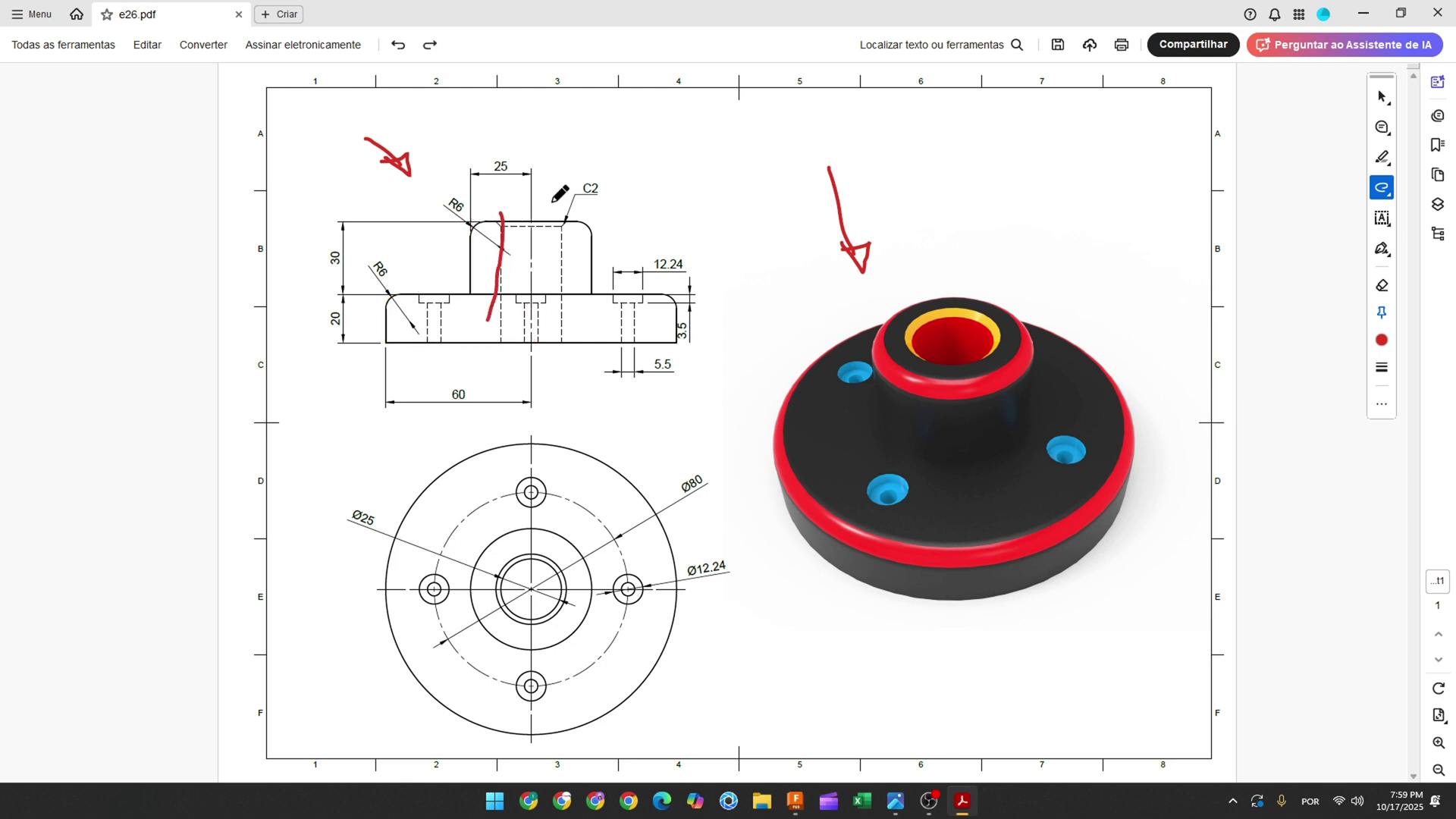
drag(559, 219, 562, 295)
drag(348, 510, 380, 524)
drag(546, 172, 547, 215)
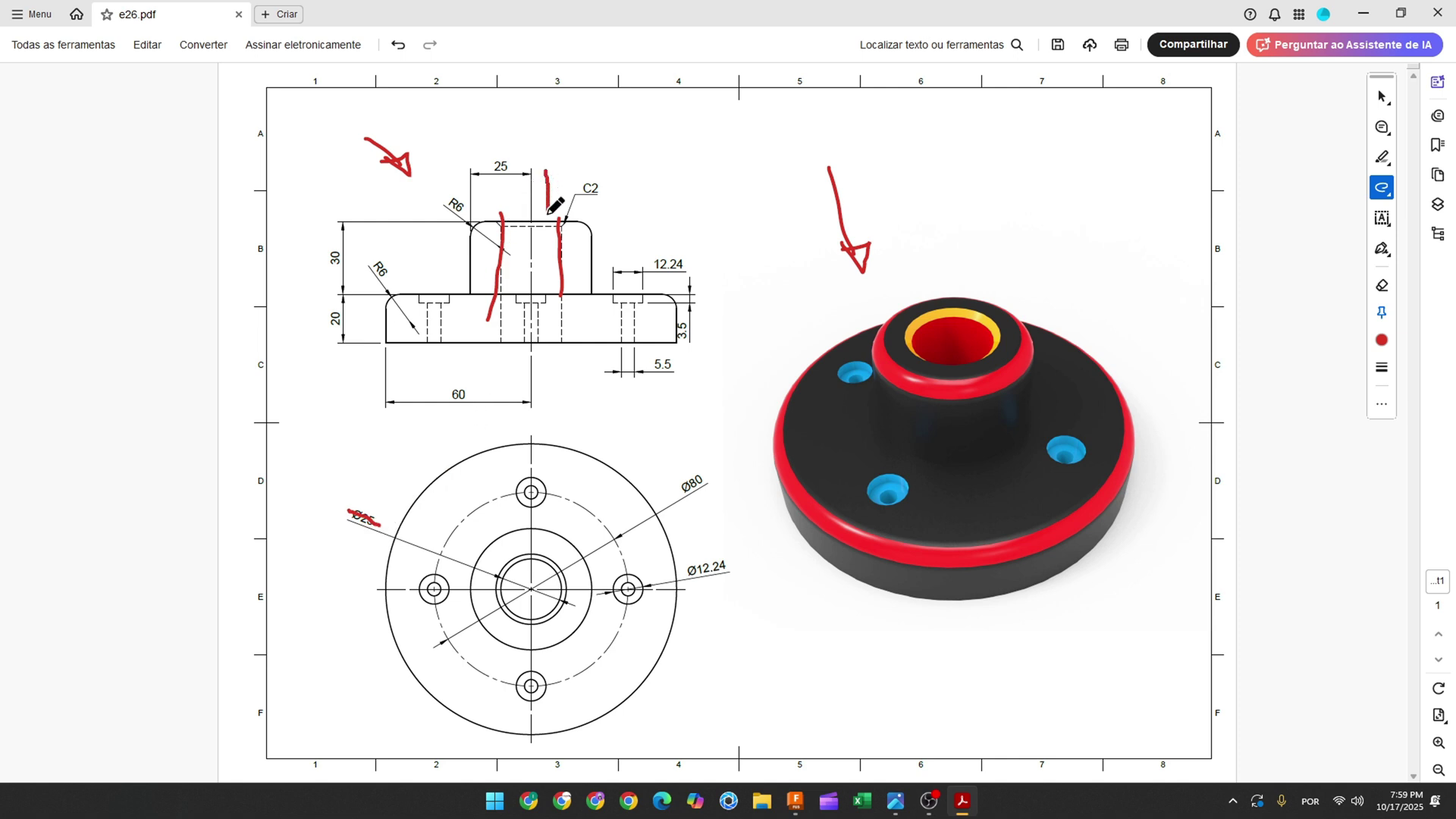
key(ctrl+z)
key(ctrl+z)
key(ctrl+z)
key(ctrl+z)
mouse_move(501, 218)
mouse_down()
mouse_move(558, 221)
mouse_move(621, 194)
mouse_up()
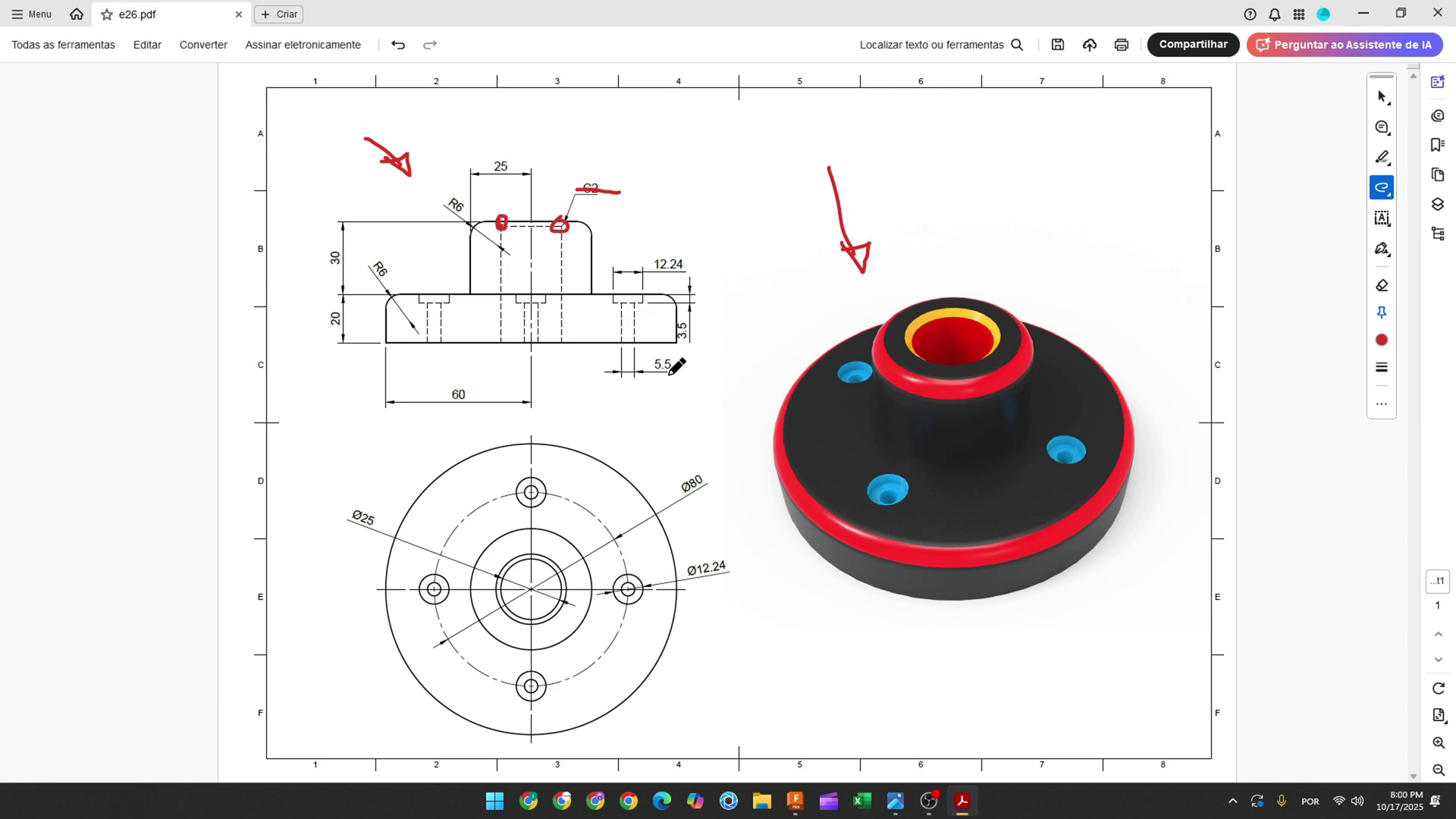
click(797, 807)
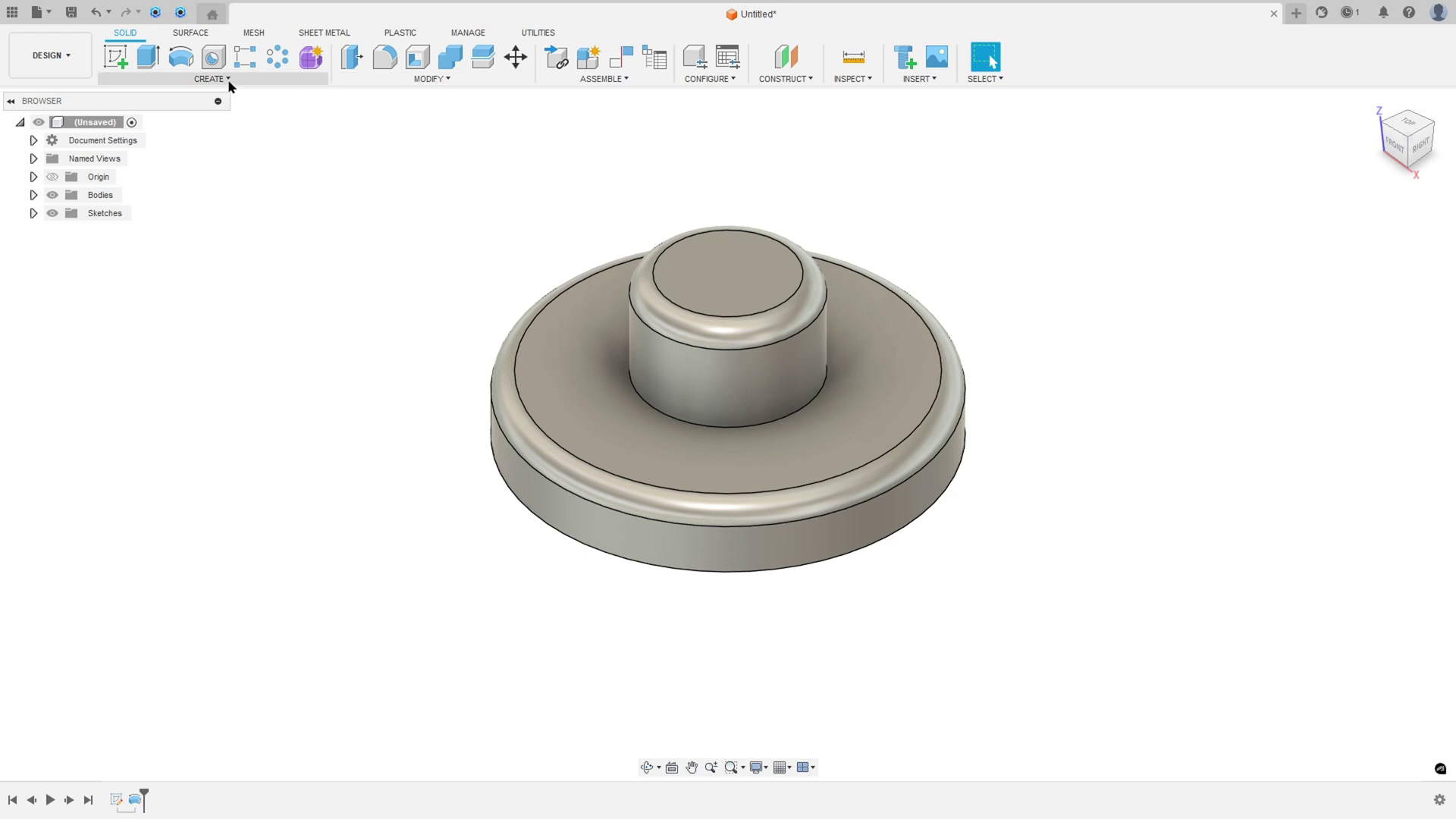
- Cut a simple 25 mm diameter hole with All extents down from the boss's top face
click(213, 56)
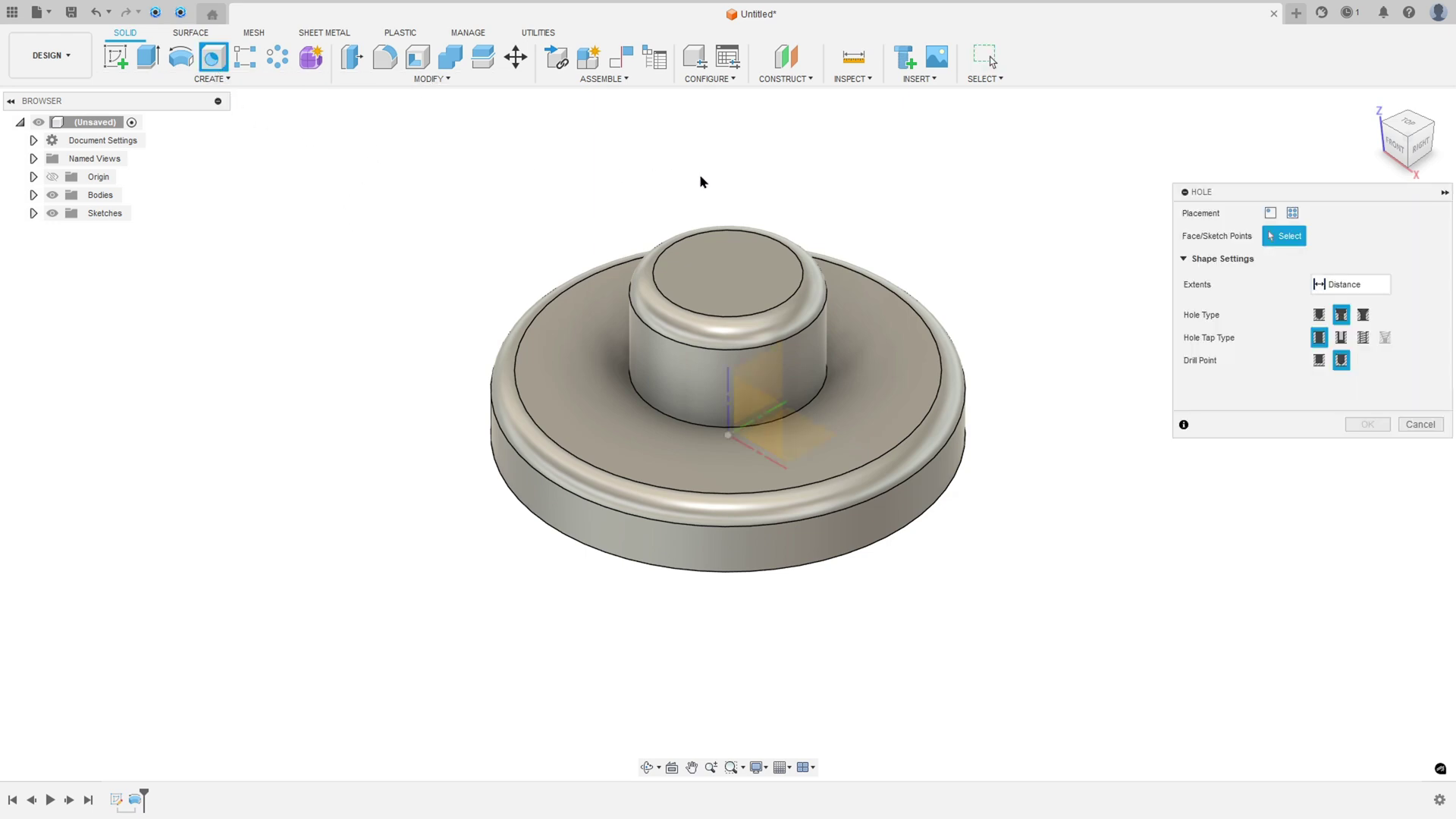
click(1346, 284)
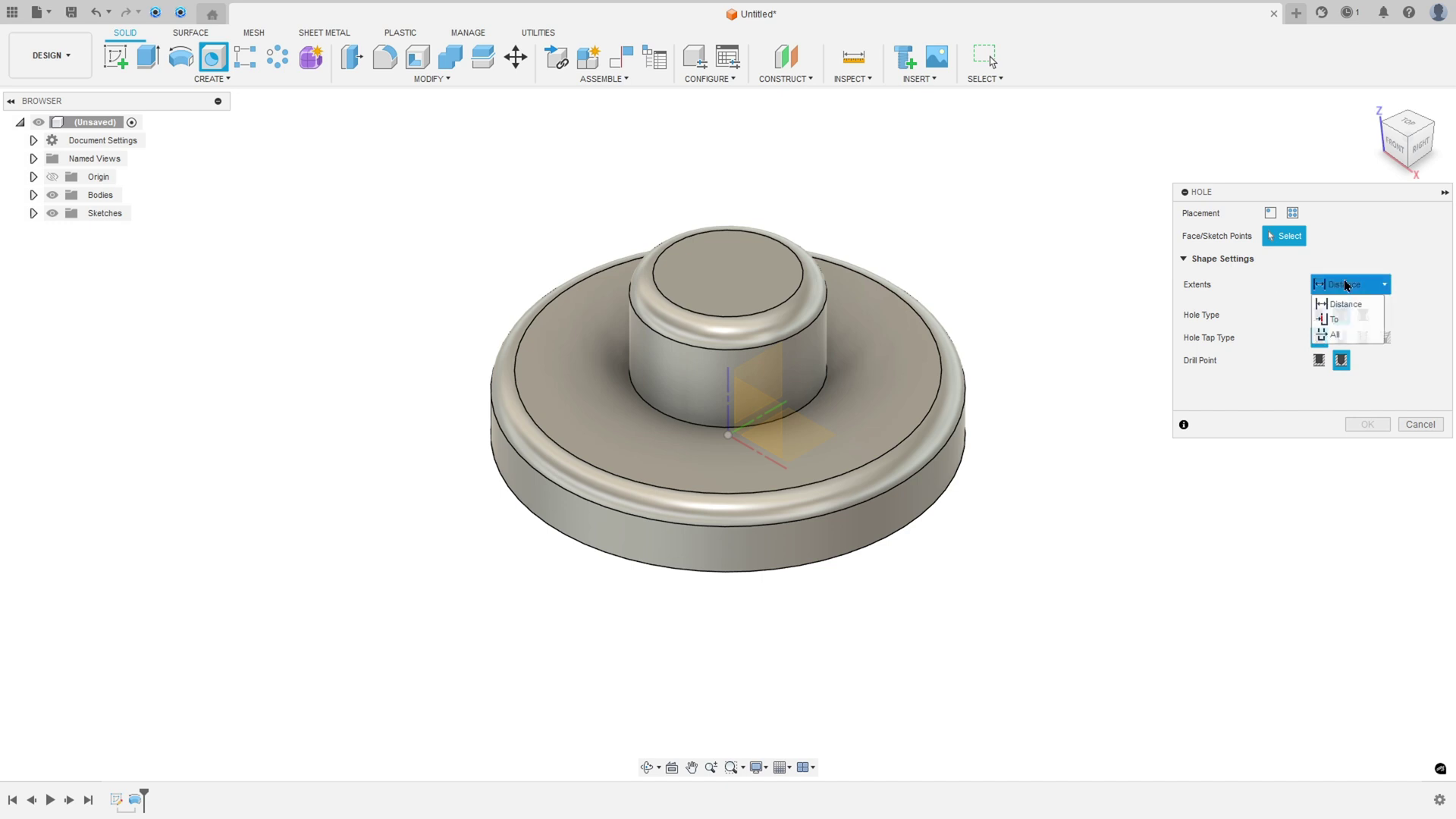
click(1346, 335)
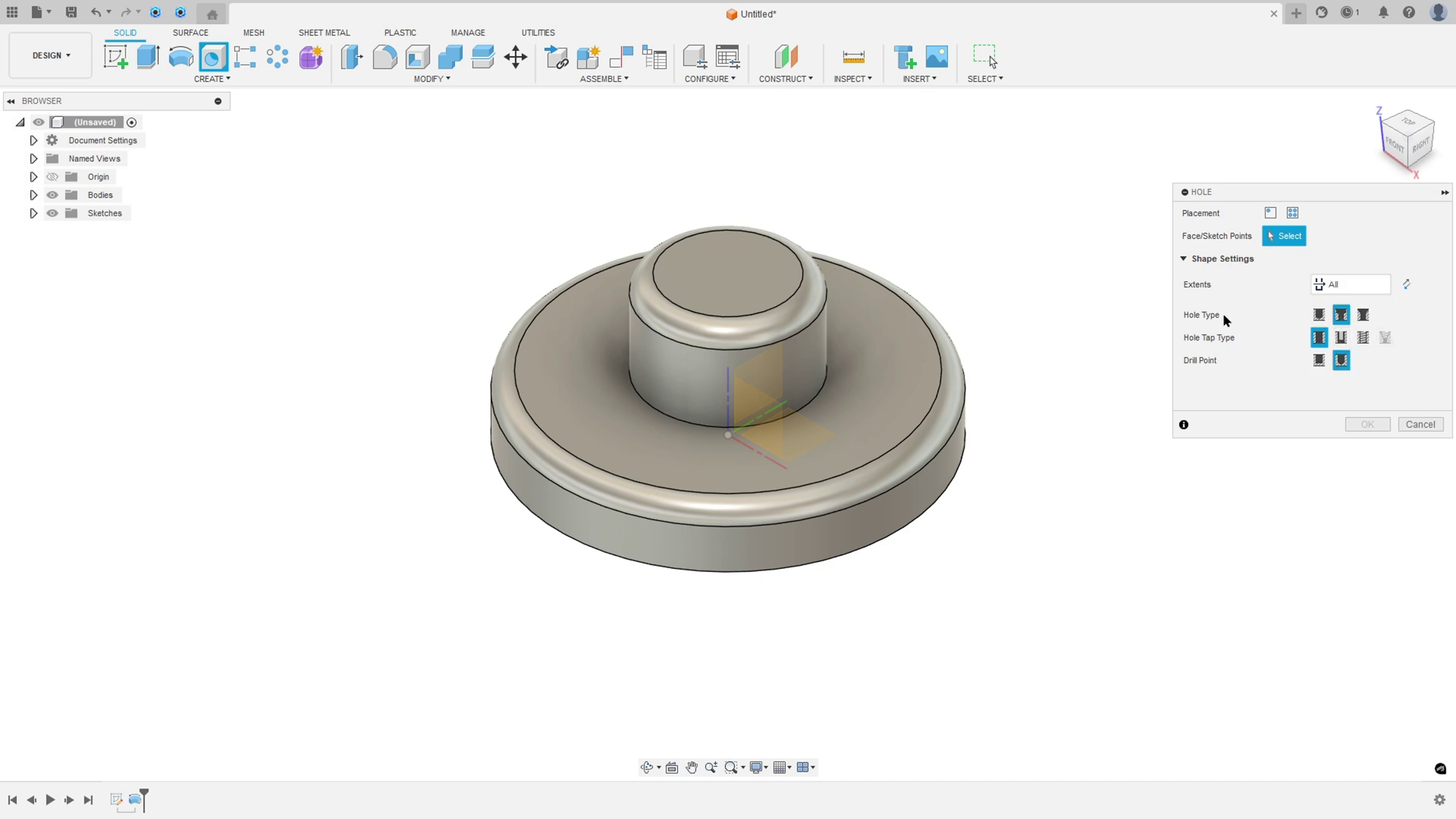
click(1319, 315)
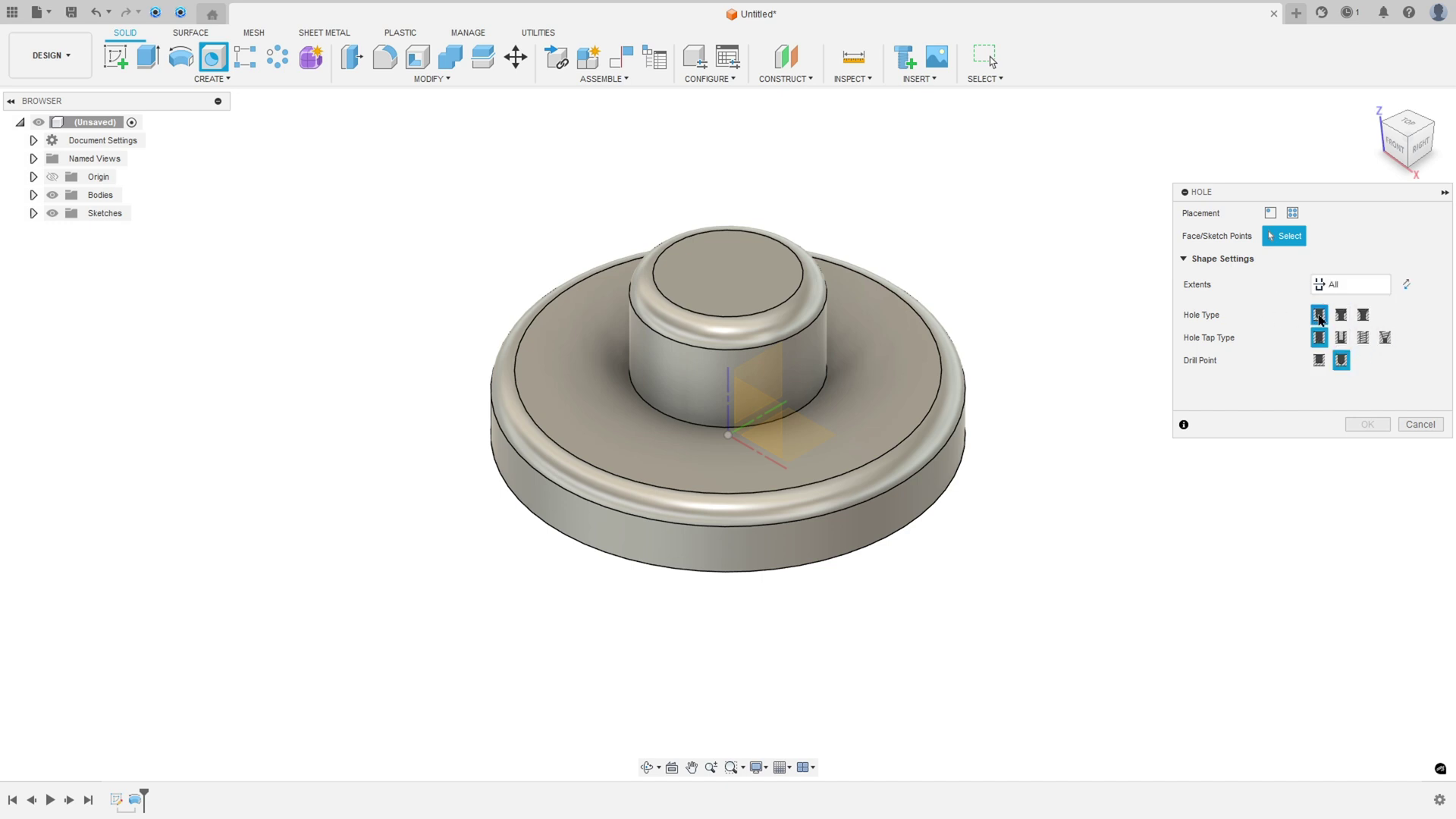
click(734, 275)
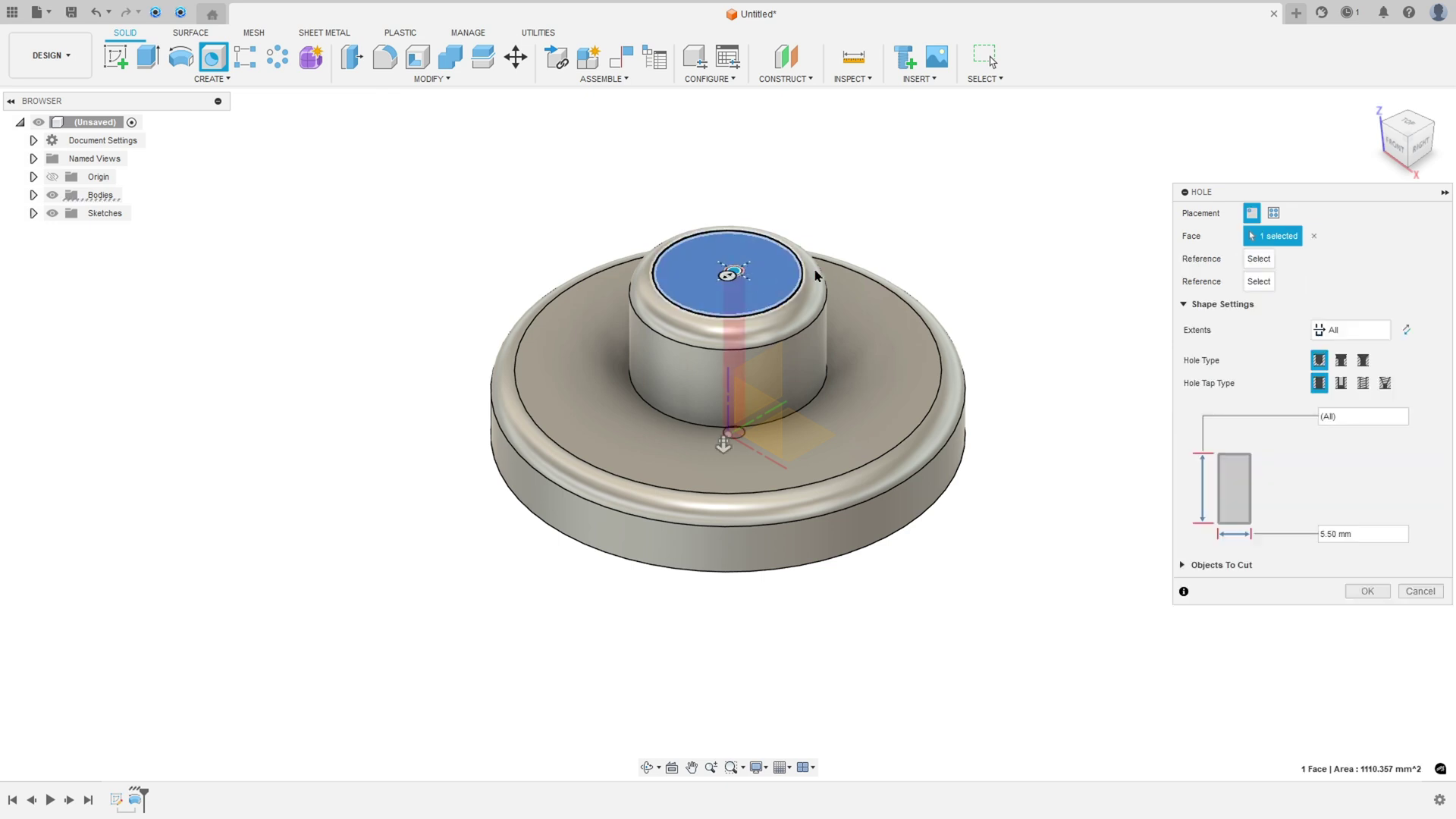
click(1375, 530)
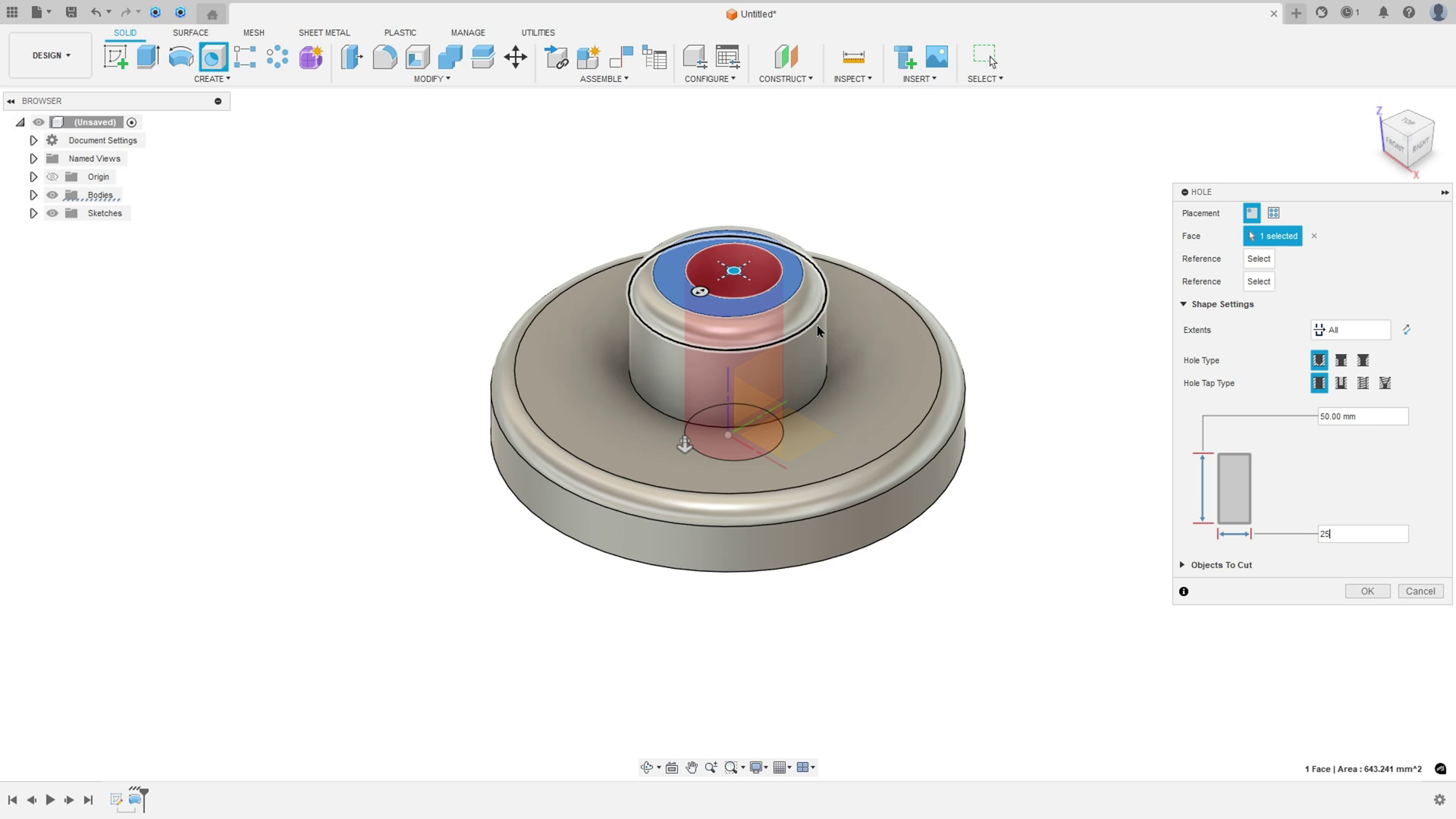
key(Return)
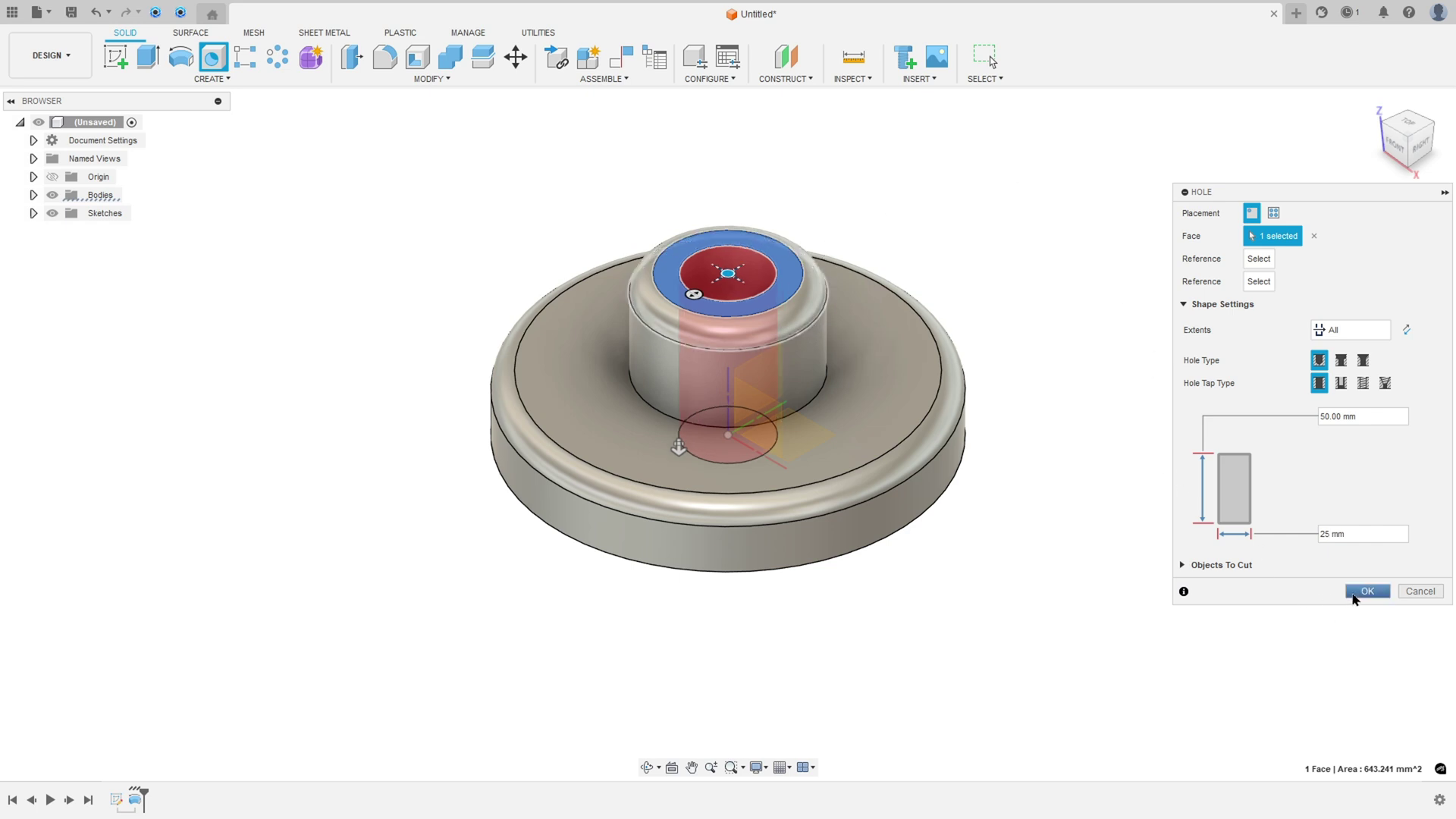
click(1365, 591)
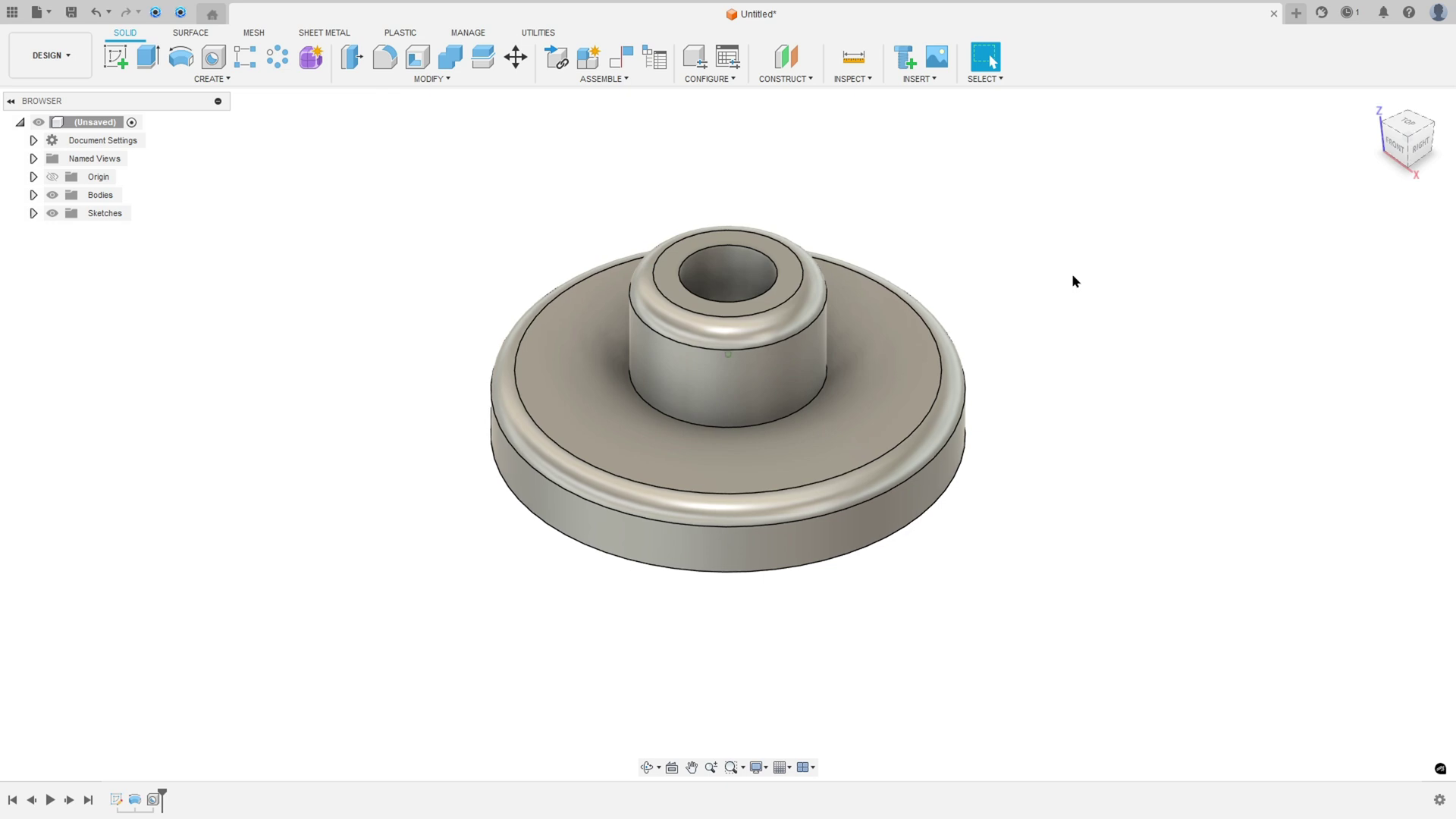
- Add a flipped XZ-plane section analysis to check the bore, then hide the analysis
shift+middle_drag(1071, 273, 1071, 268)
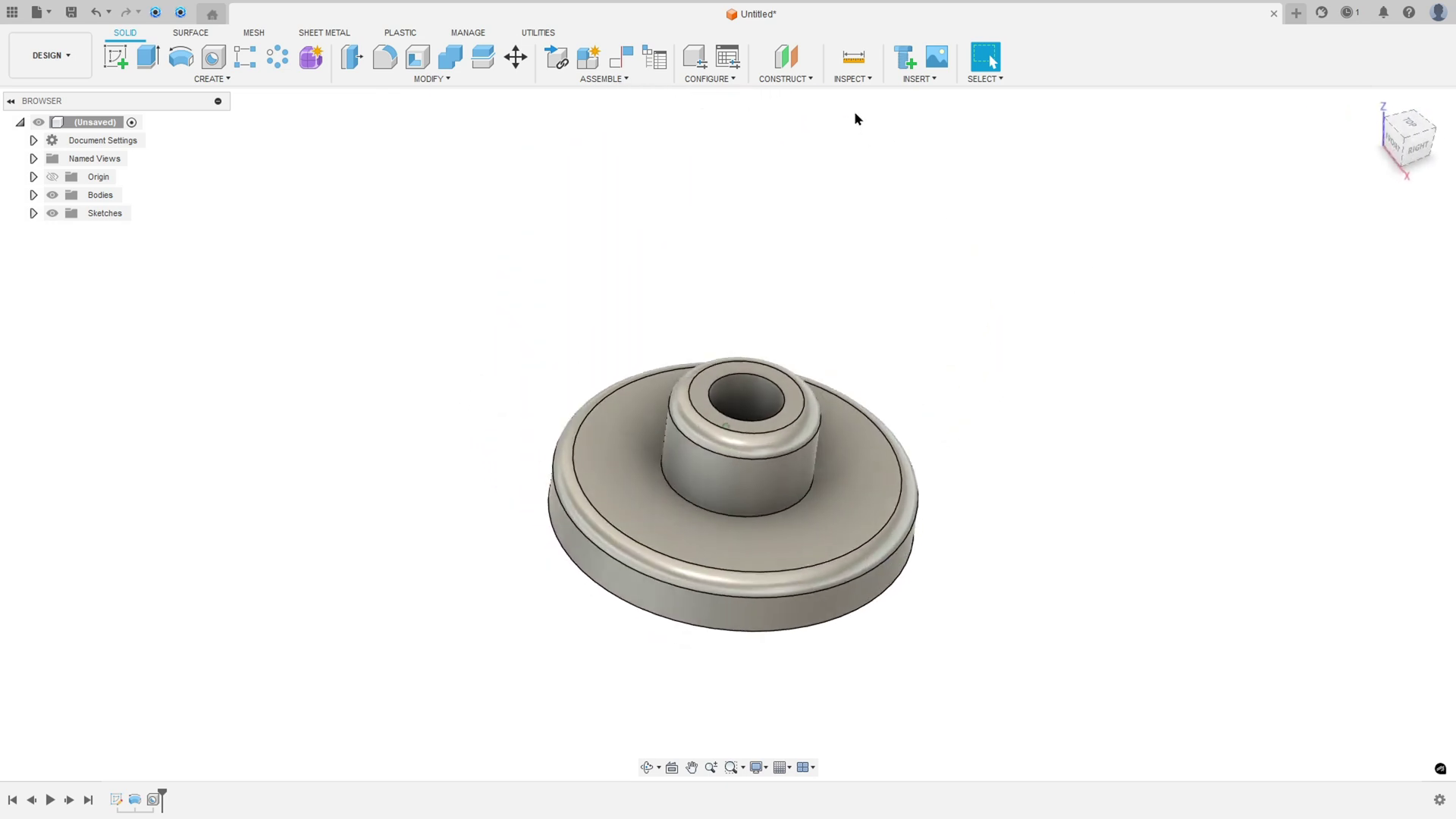
click(852, 79)
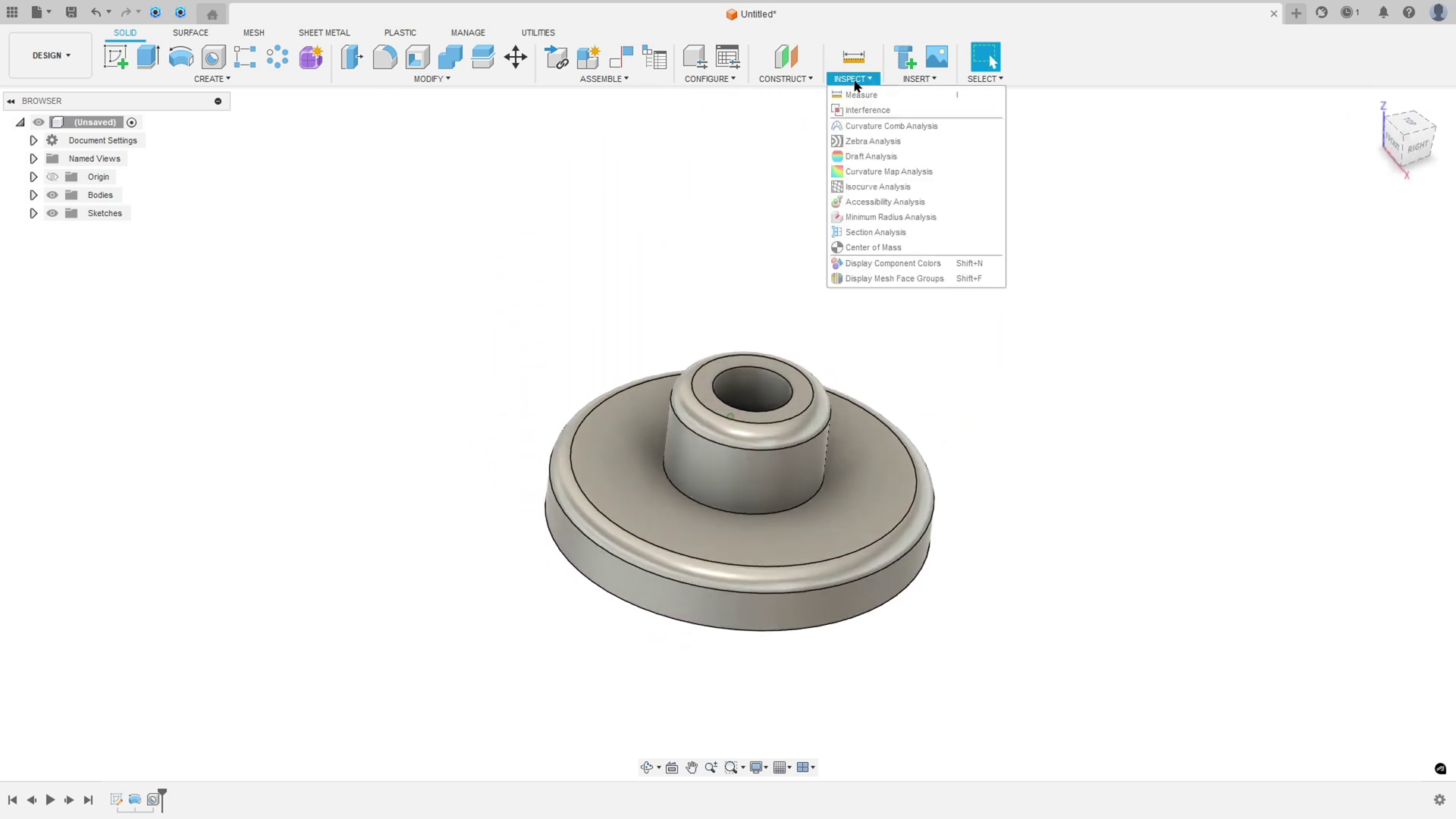
click(880, 232)
click(771, 492)
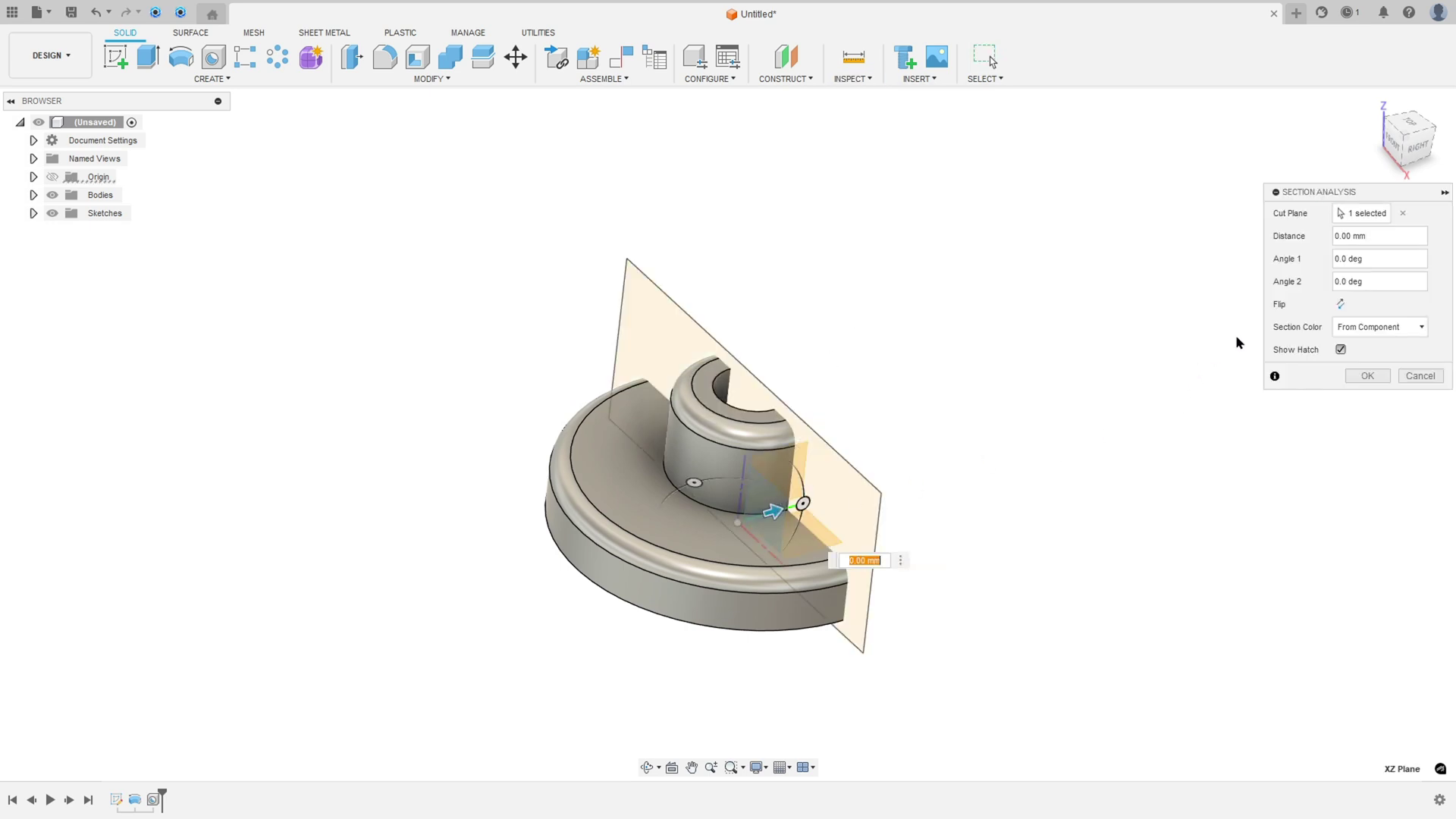
click(1340, 303)
click(1367, 375)
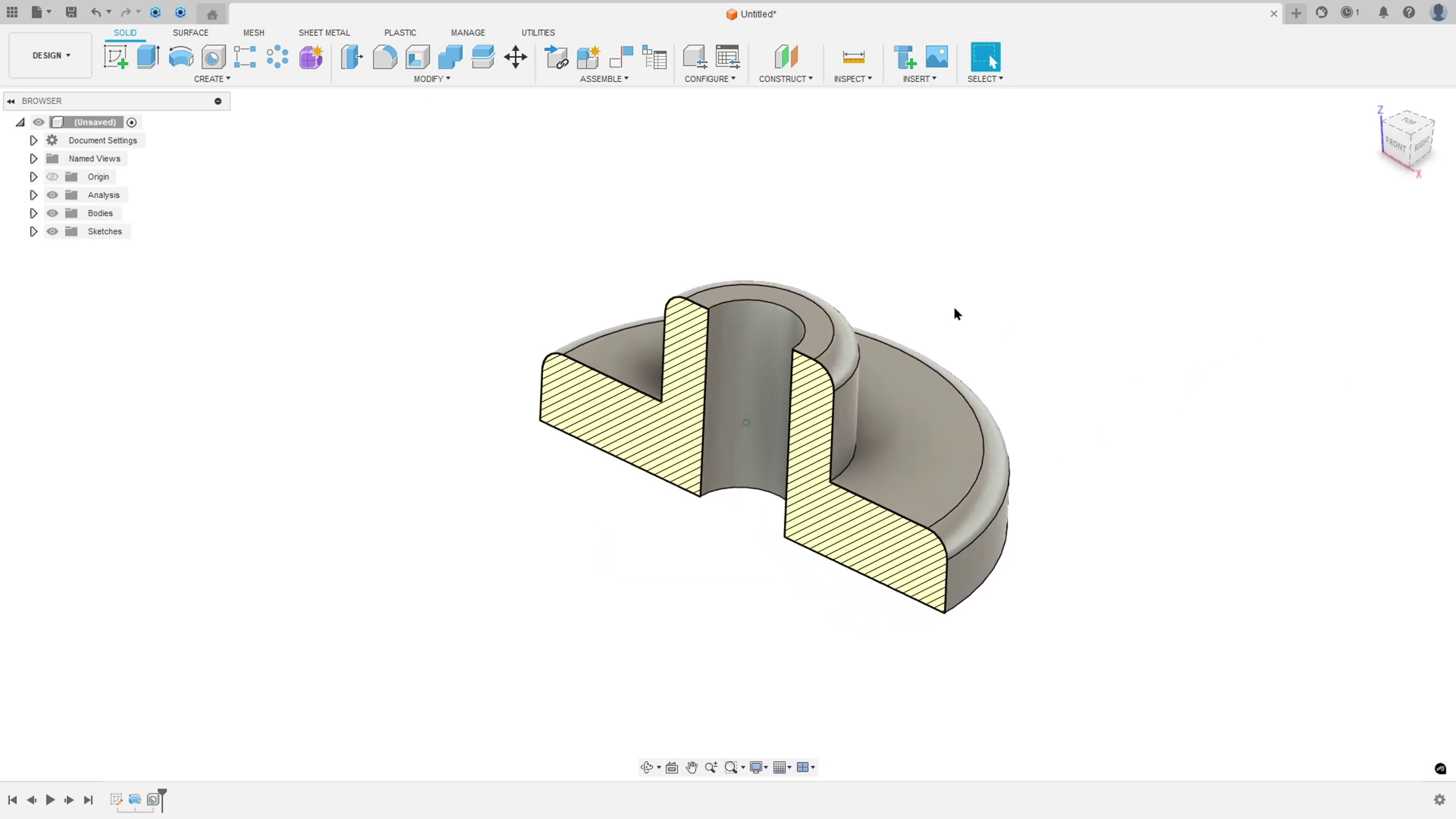
click(52, 195)
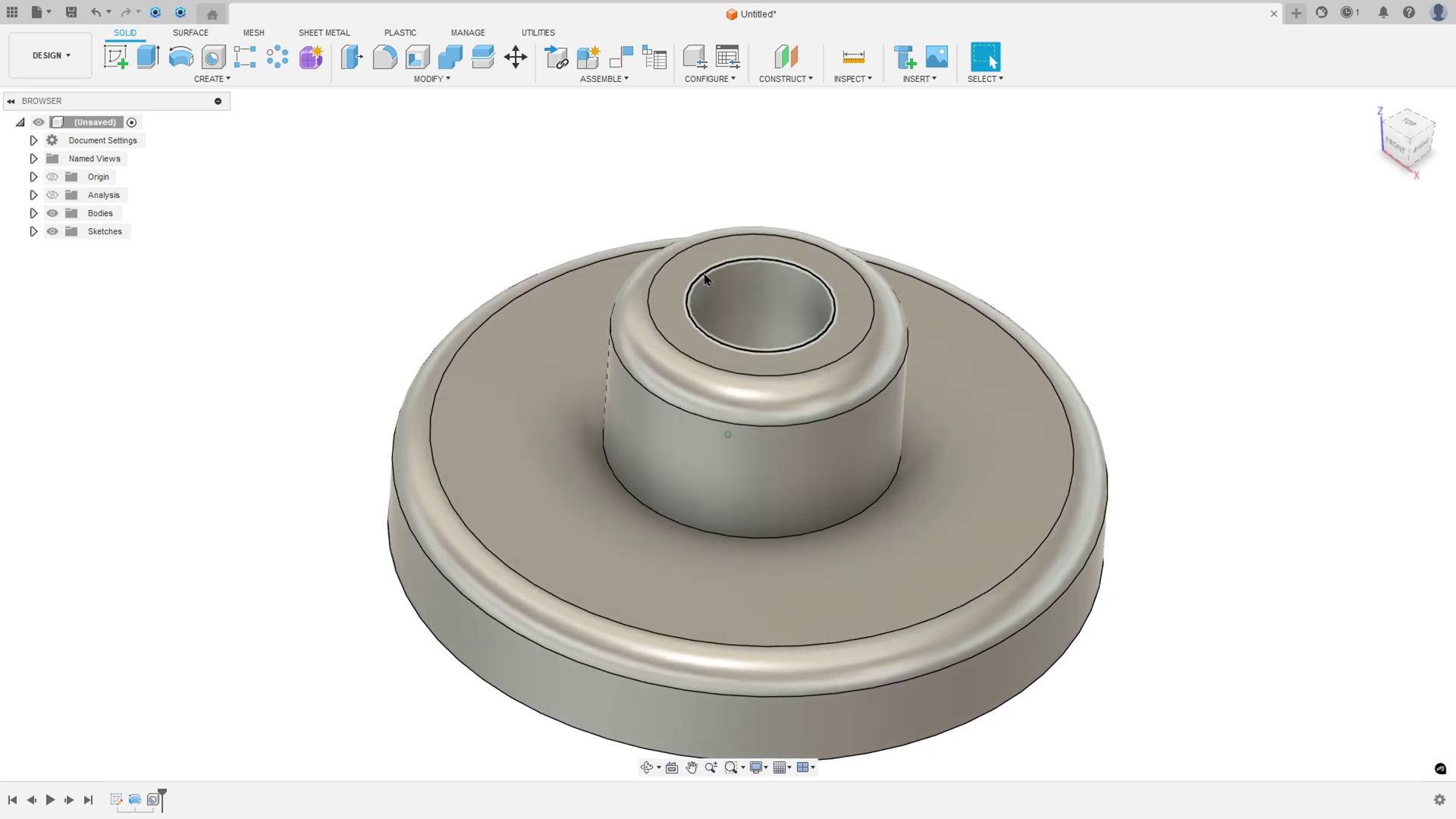
- Chamfer the bore's top edge by 2 mm
click(409, 79)
click(390, 127)
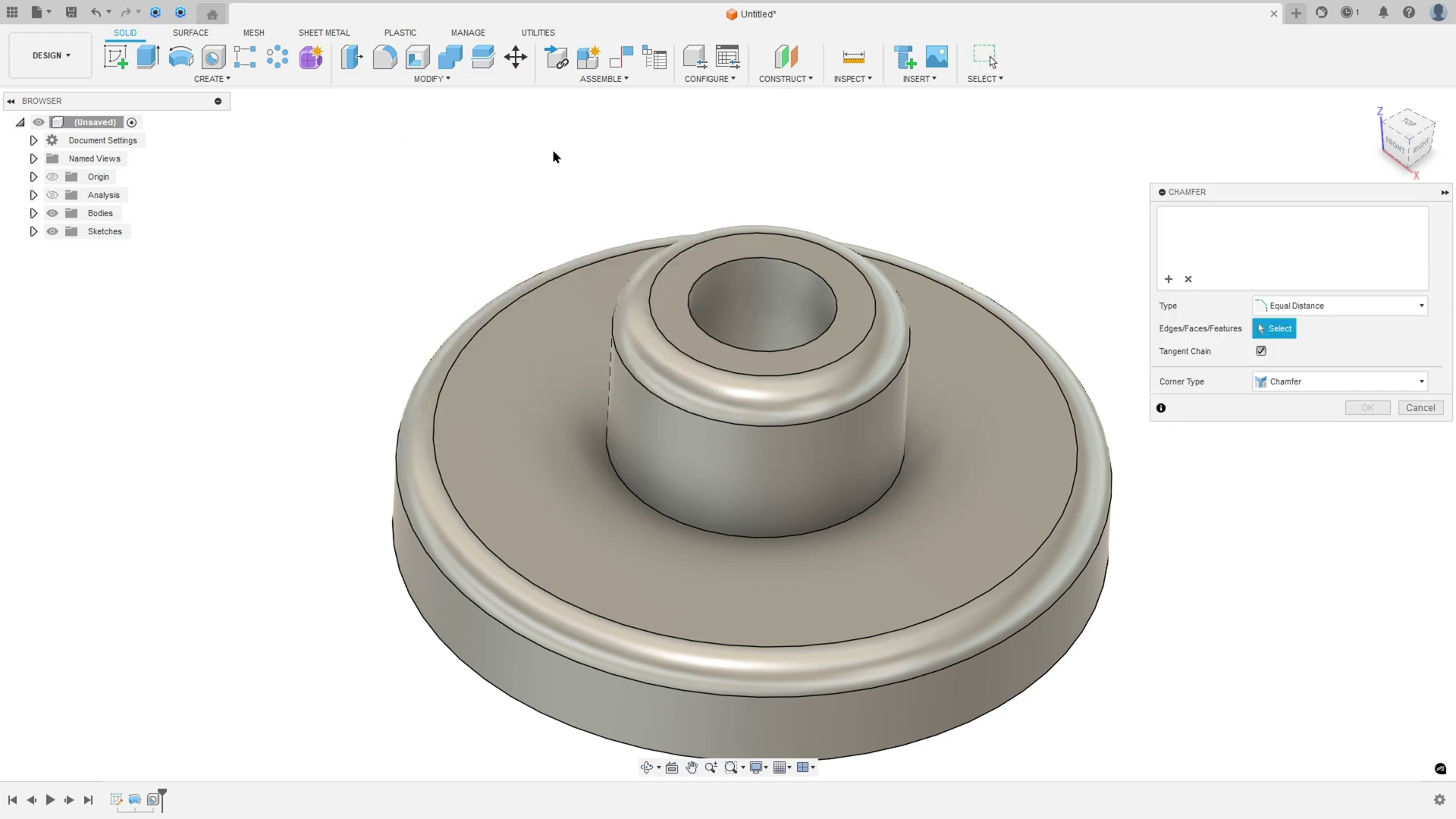
click(729, 264)
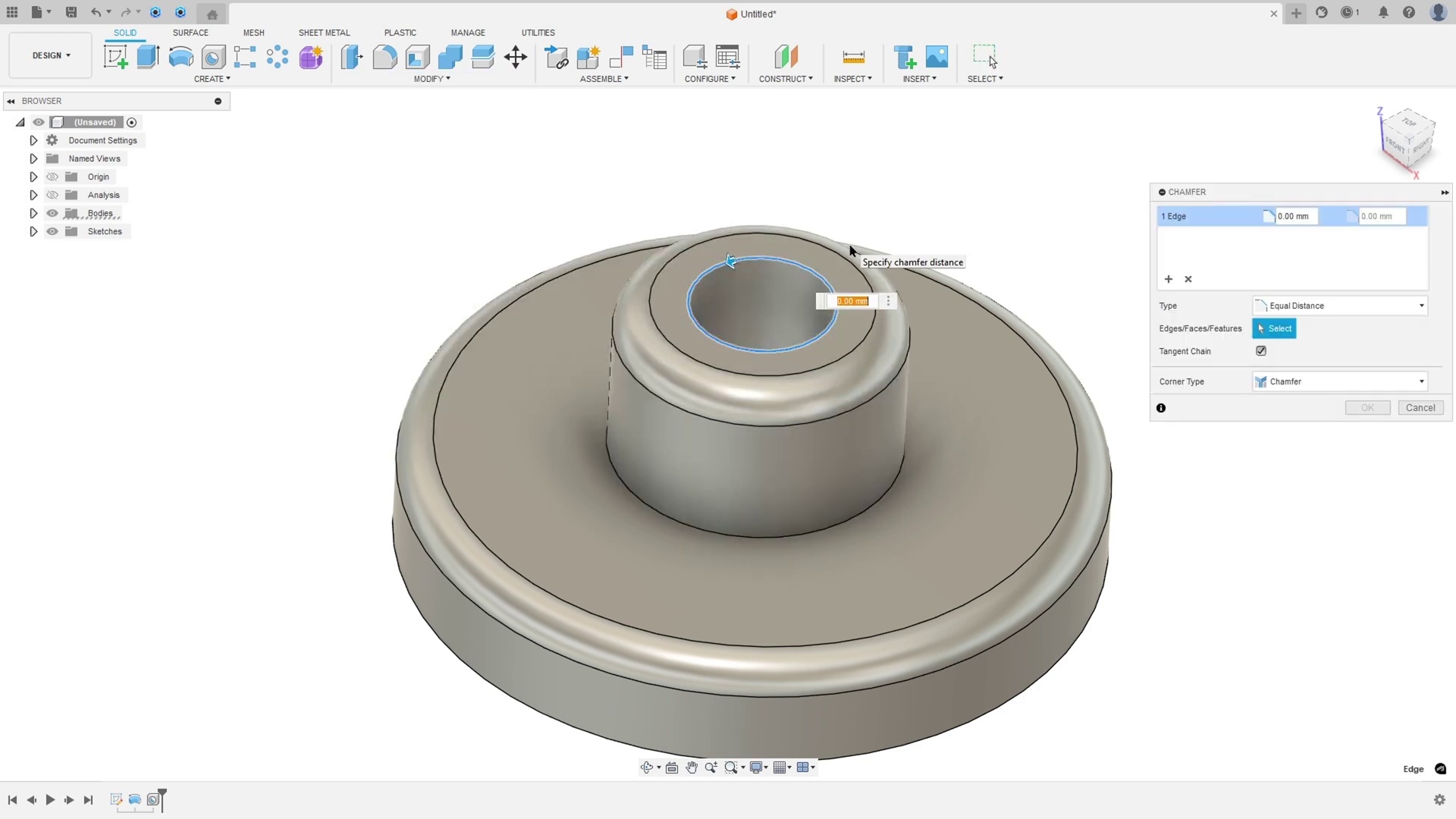
key(Return)
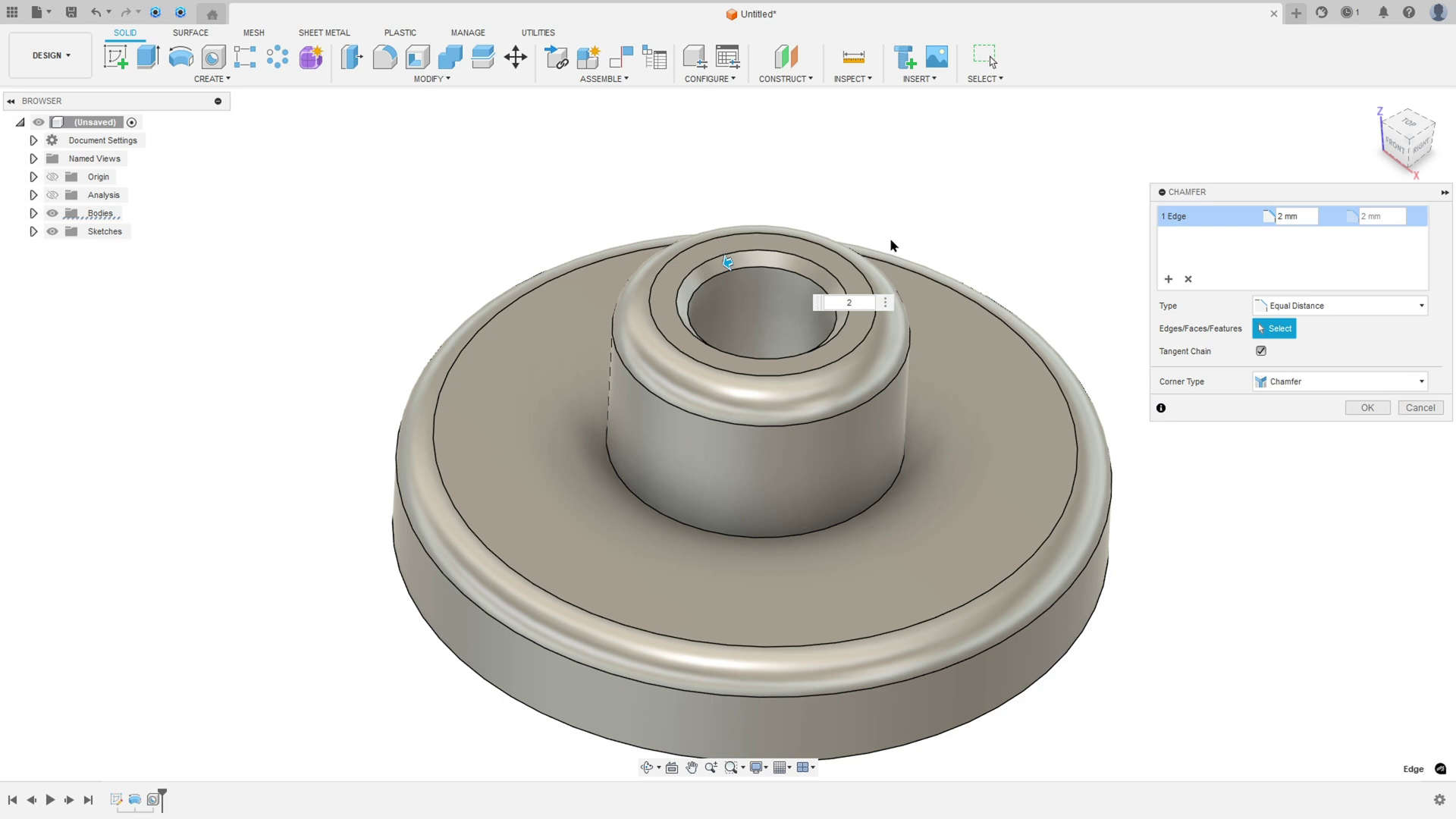
click(1367, 408)
- Show the section analysis to check the chamfer from the Front view, return Home, then switch to the PDF
click(53, 197)
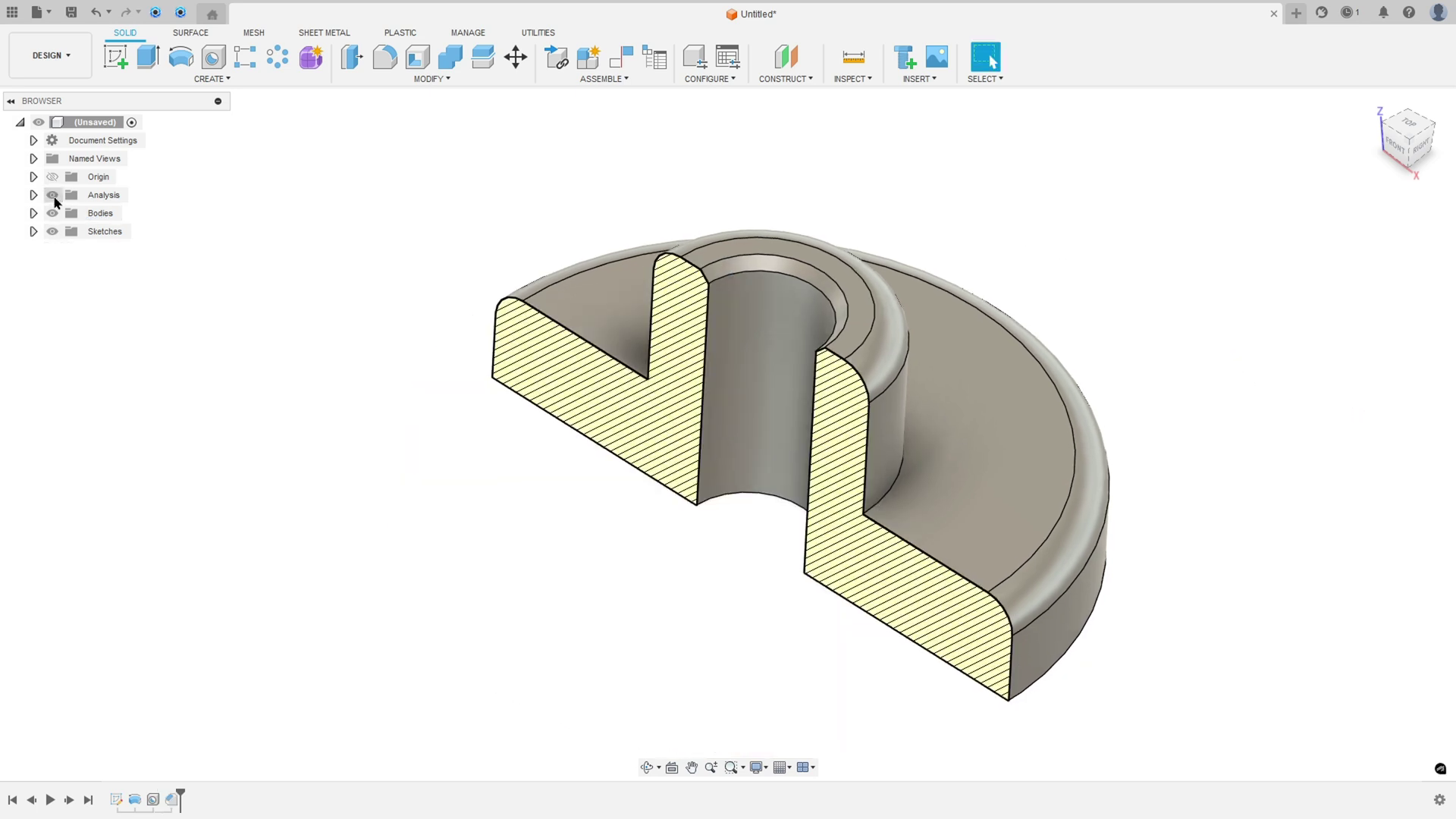
click(1405, 144)
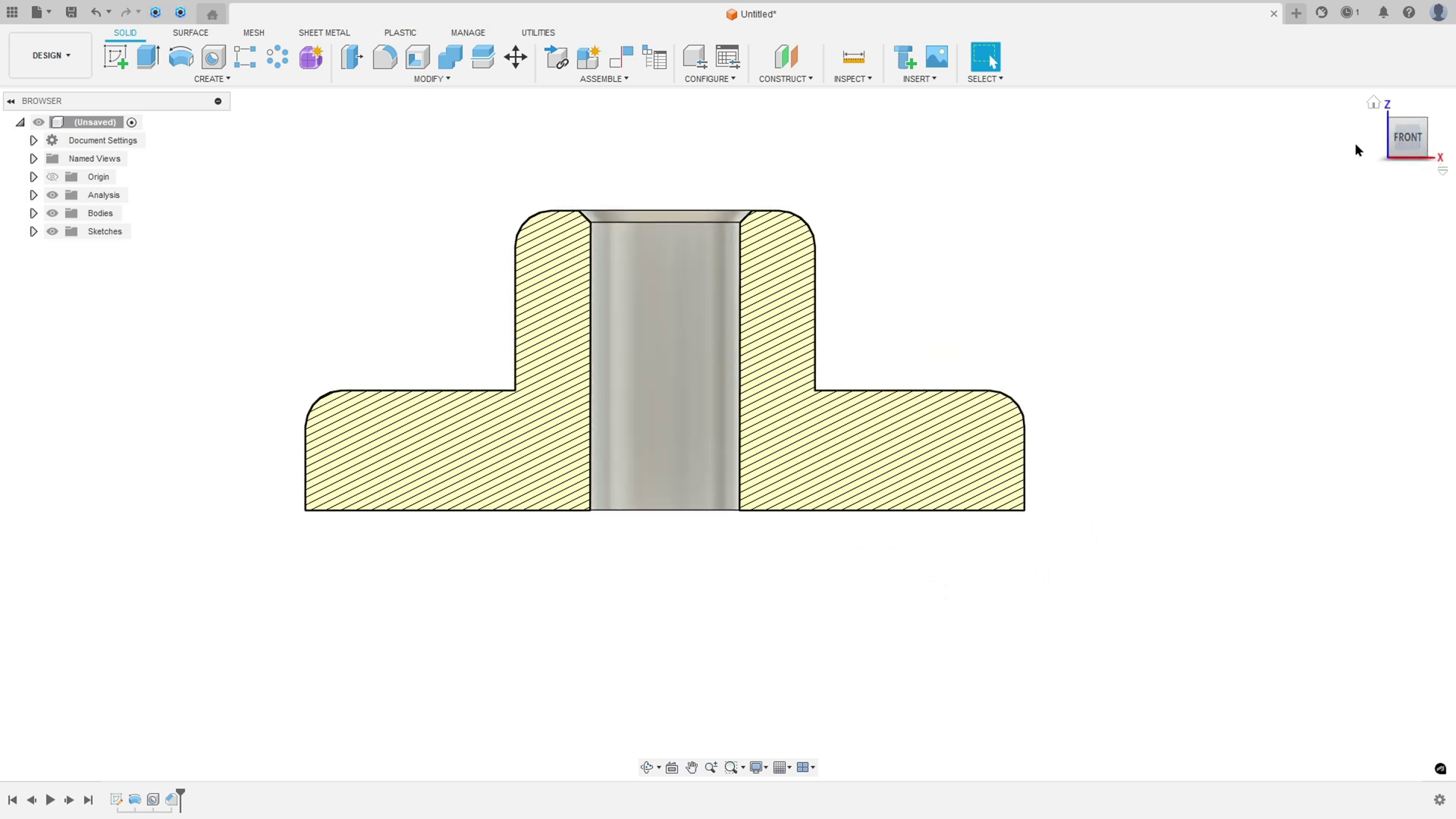
click(1373, 103)
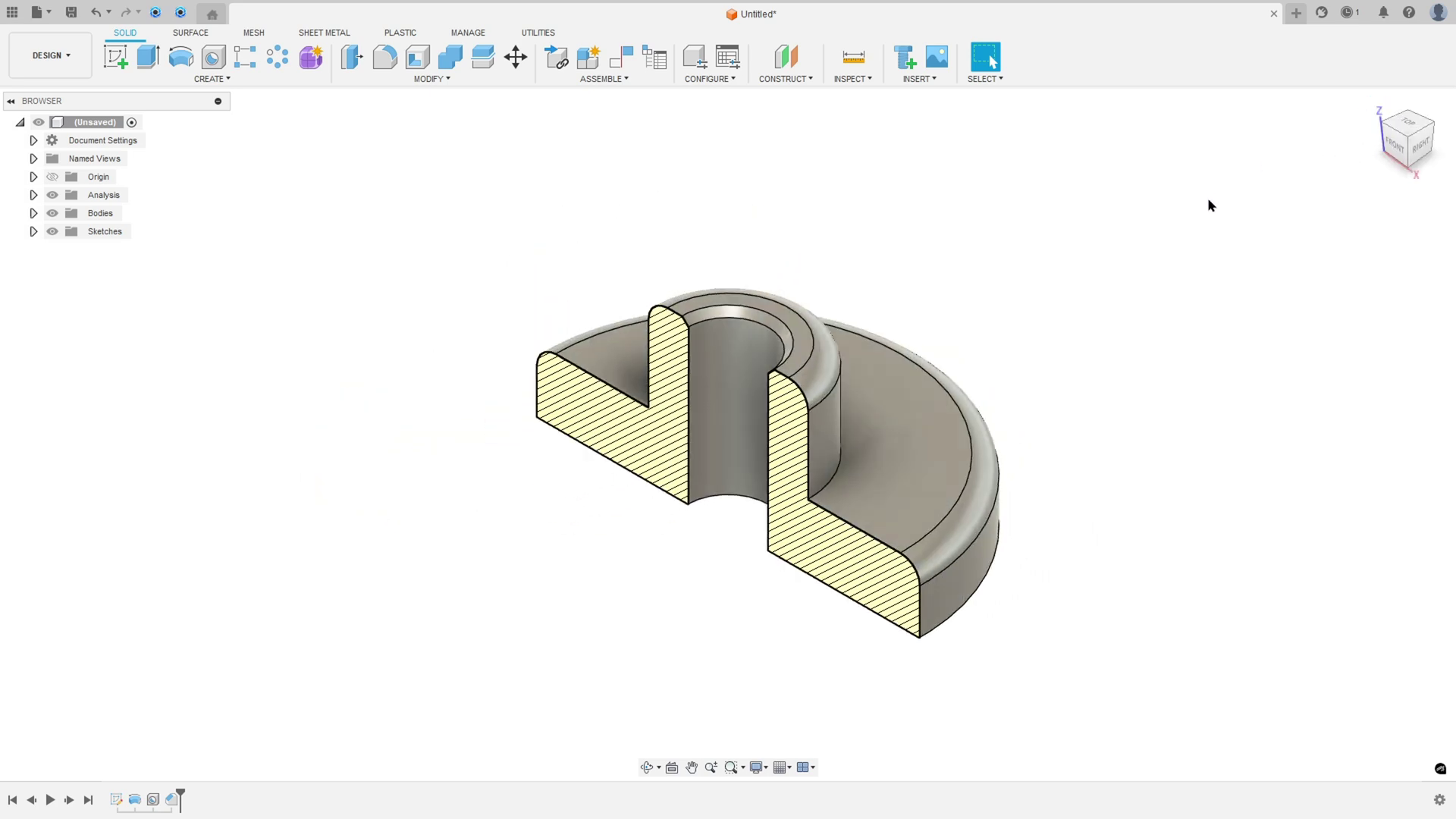
key(alt+Tab)
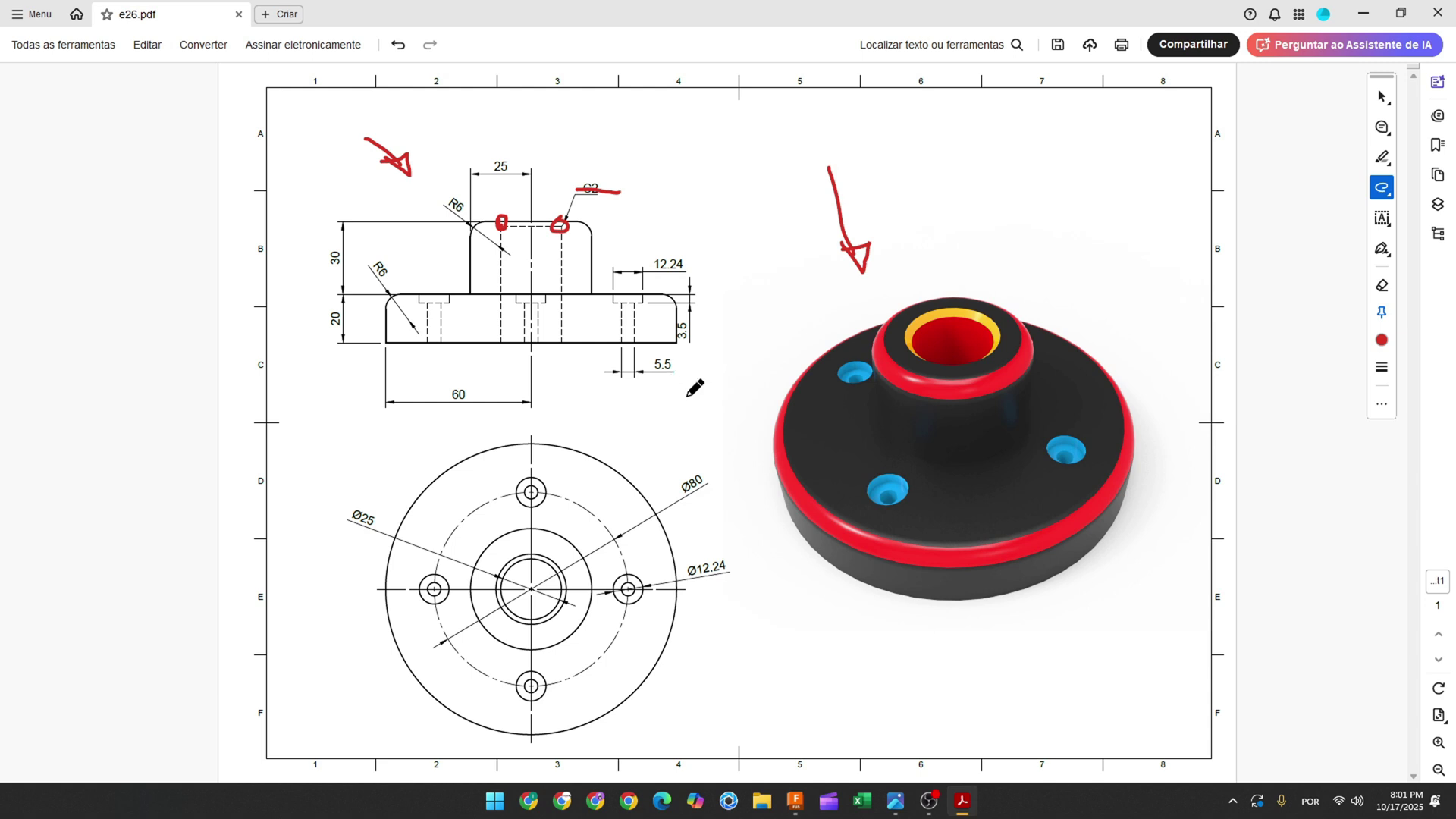
- Circle the left, lower-left and right bolt holes and inner ring in red, and mark the Ø80 bolt circle
mouse_move(897, 476)
mouse_down()
mouse_move(878, 483)
mouse_move(892, 501)
mouse_move(896, 478)
mouse_up()
drag(1068, 434, 1064, 438)
drag(1022, 317, 1031, 323)
drag(849, 358, 872, 365)
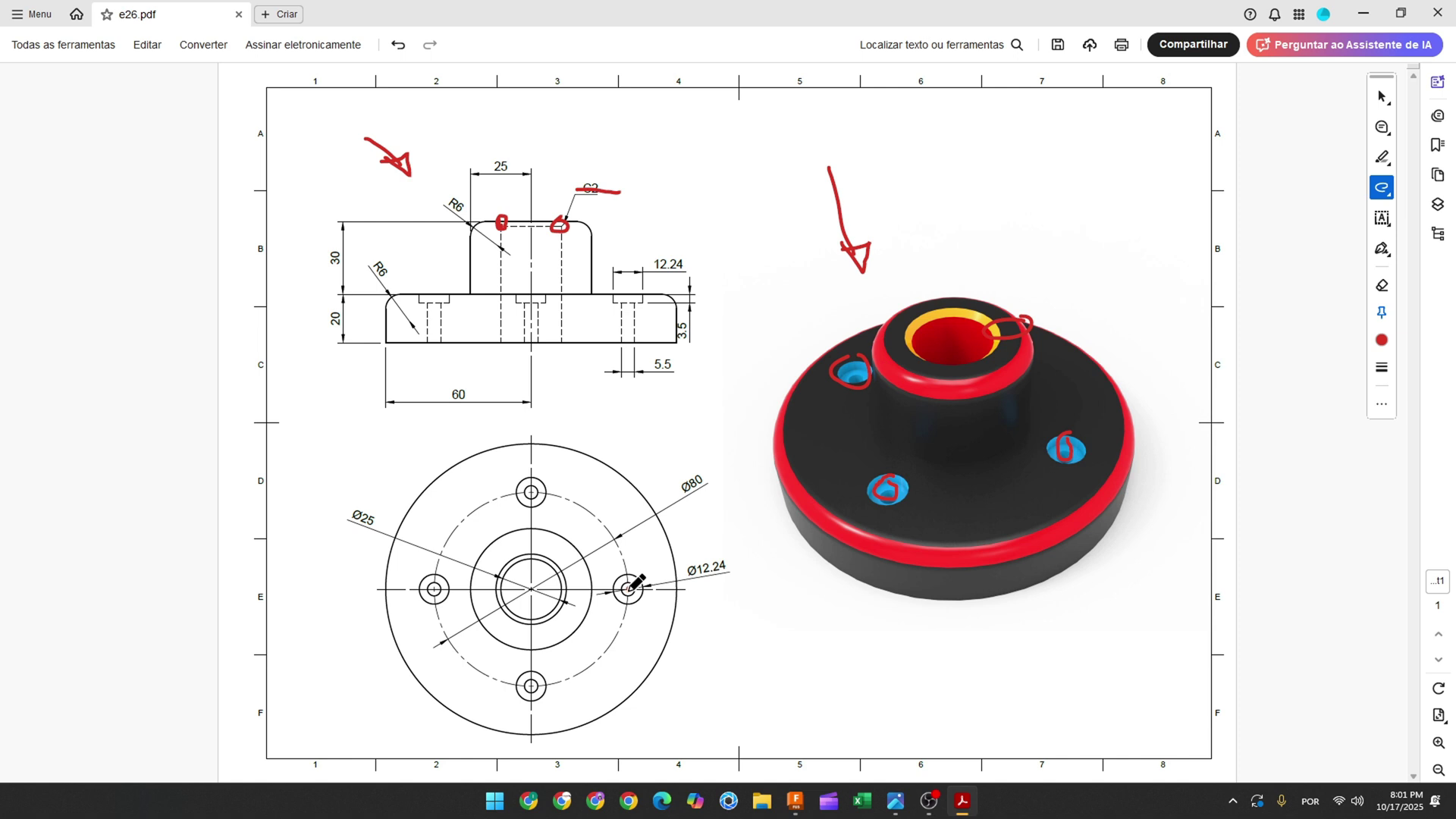
click(529, 590)
drag(576, 505, 542, 497)
drag(677, 494, 710, 484)
drag(535, 478, 517, 479)
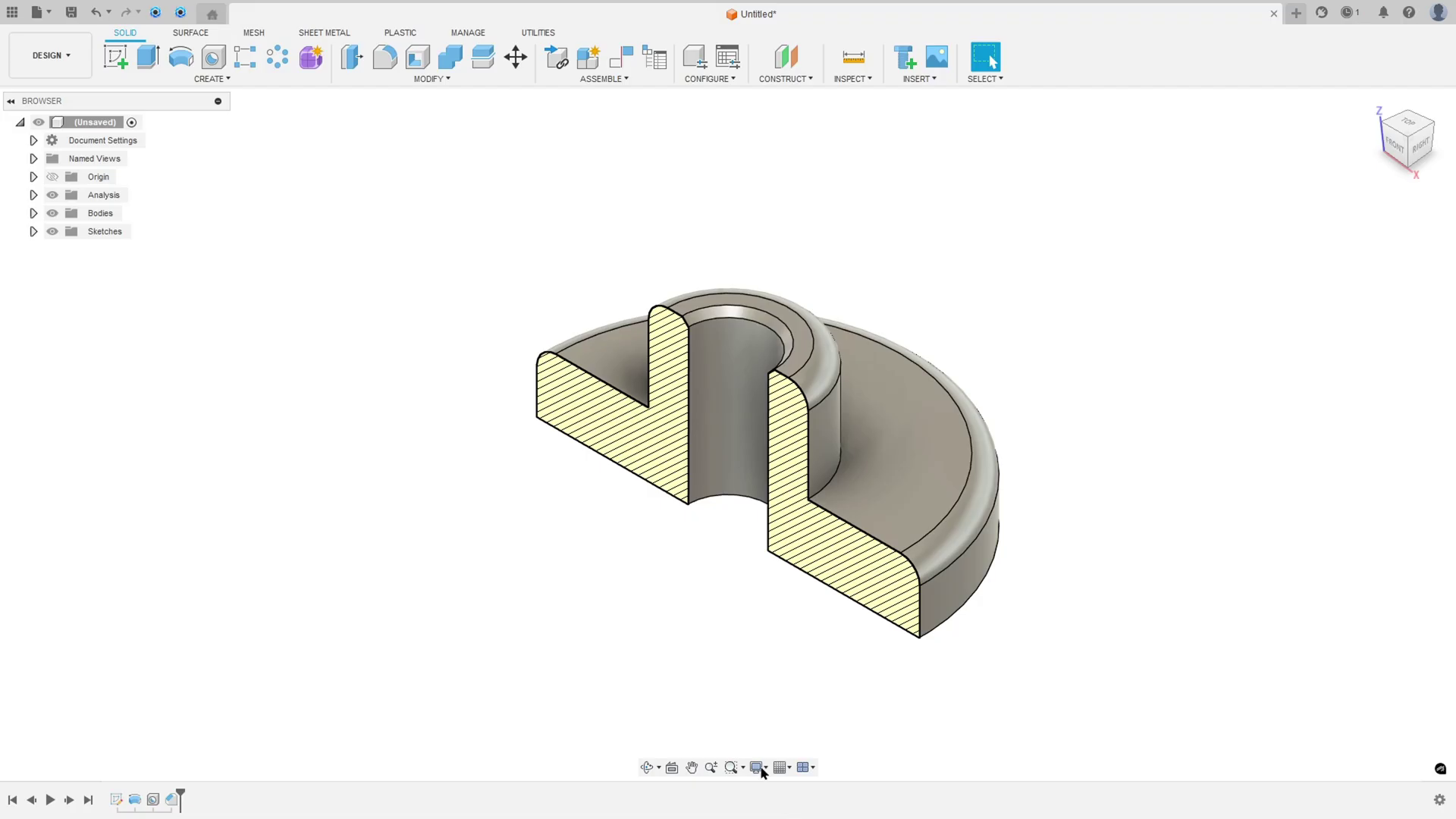
- Back in Fusion, clear the selection, hide the section analysis and start a sketch on the hub's top face
click(986, 516)
click(228, 170)
click(52, 195)
click(115, 57)
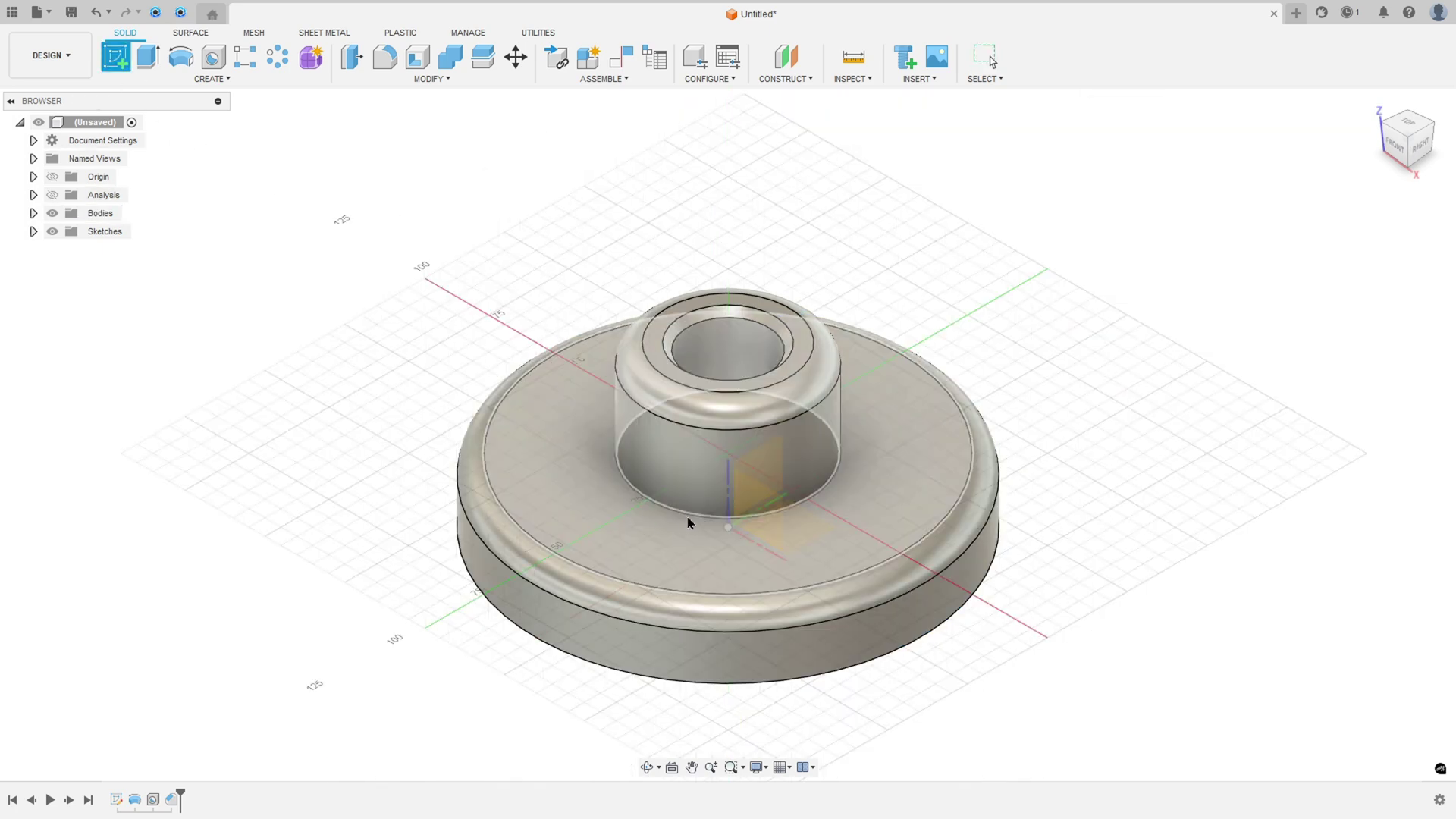
click(704, 561)
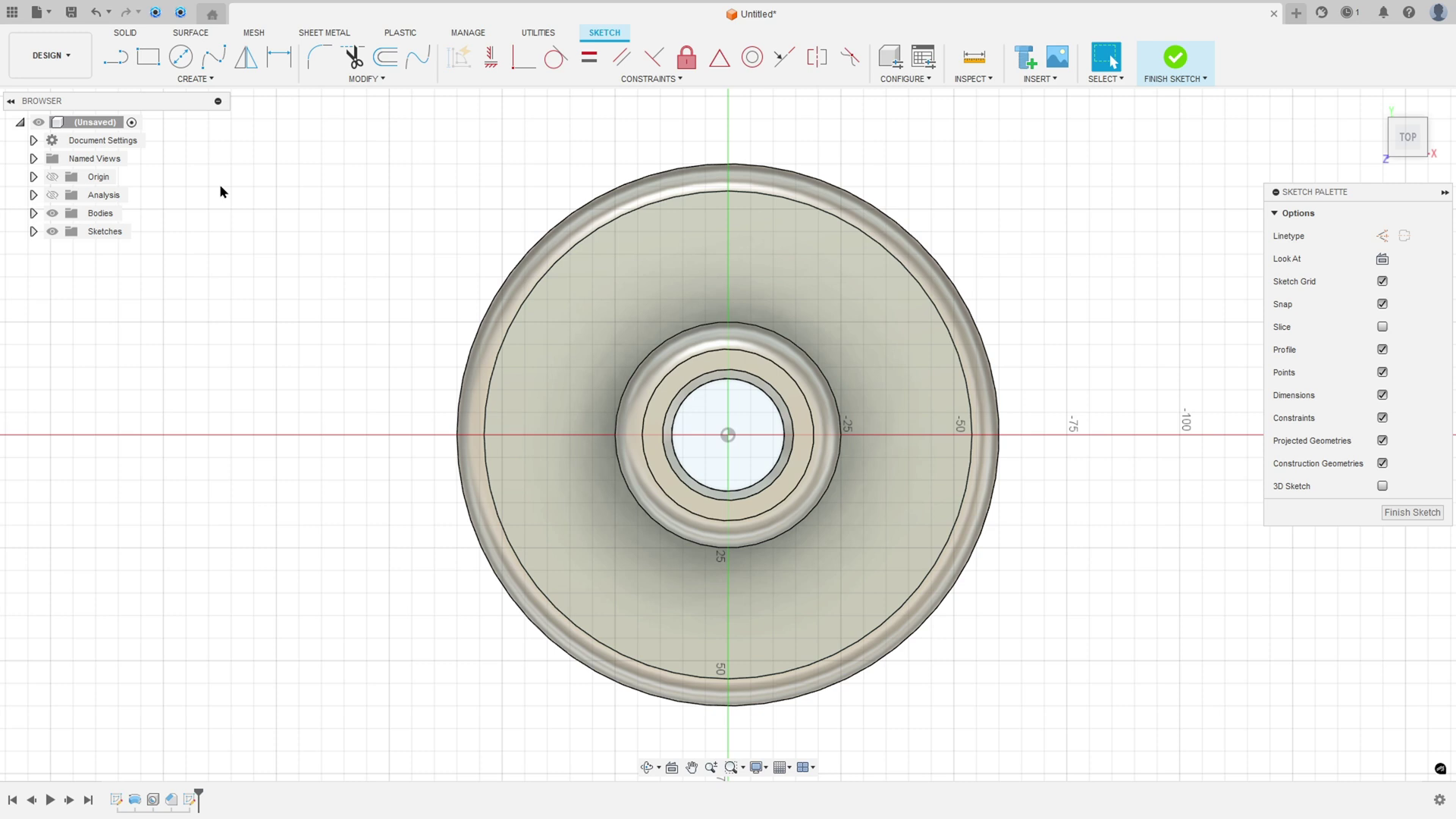
- Draw a 40 mm construction line out from the centre and move its dimension below the line
click(181, 79)
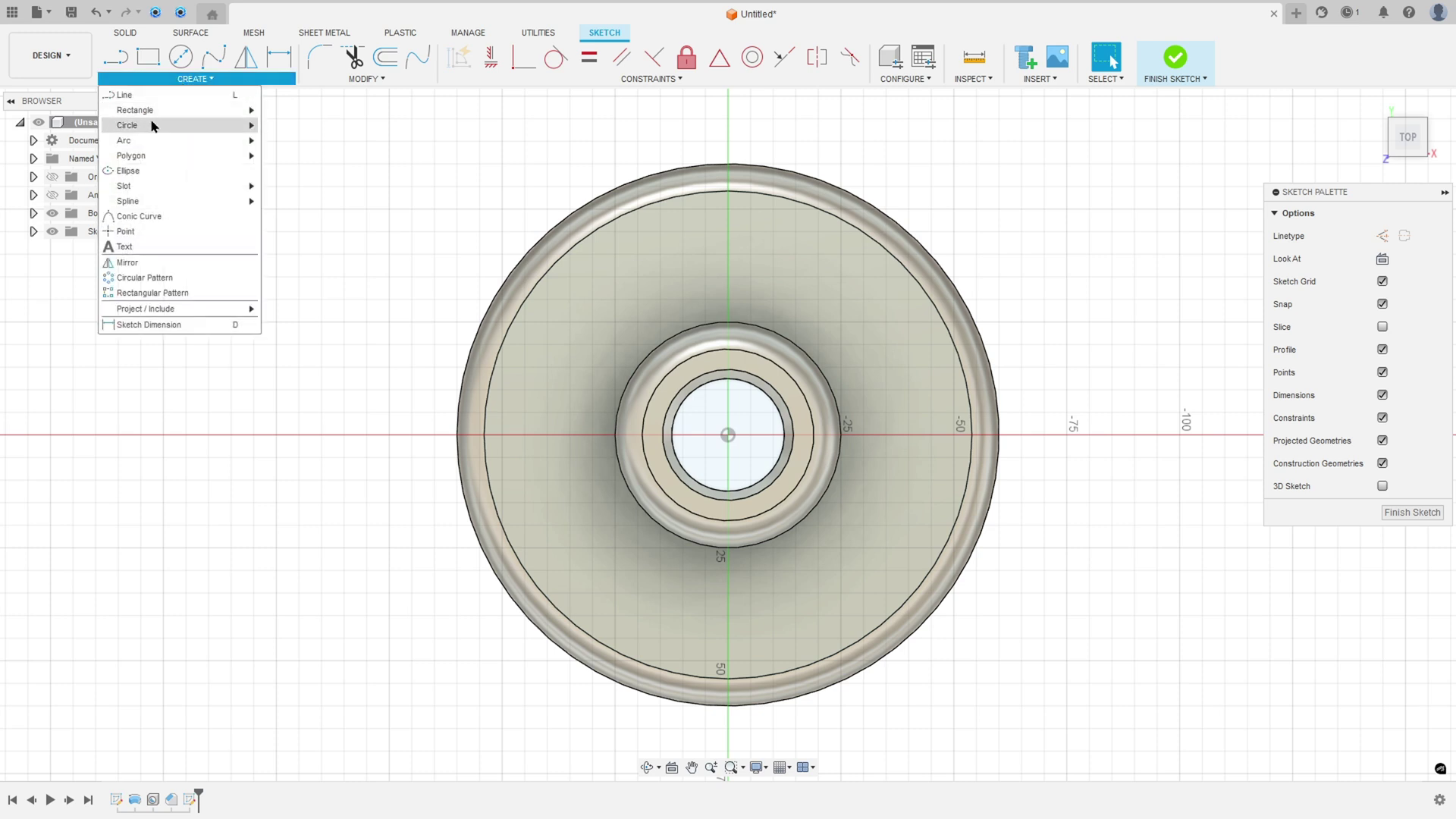
click(140, 100)
click(1382, 236)
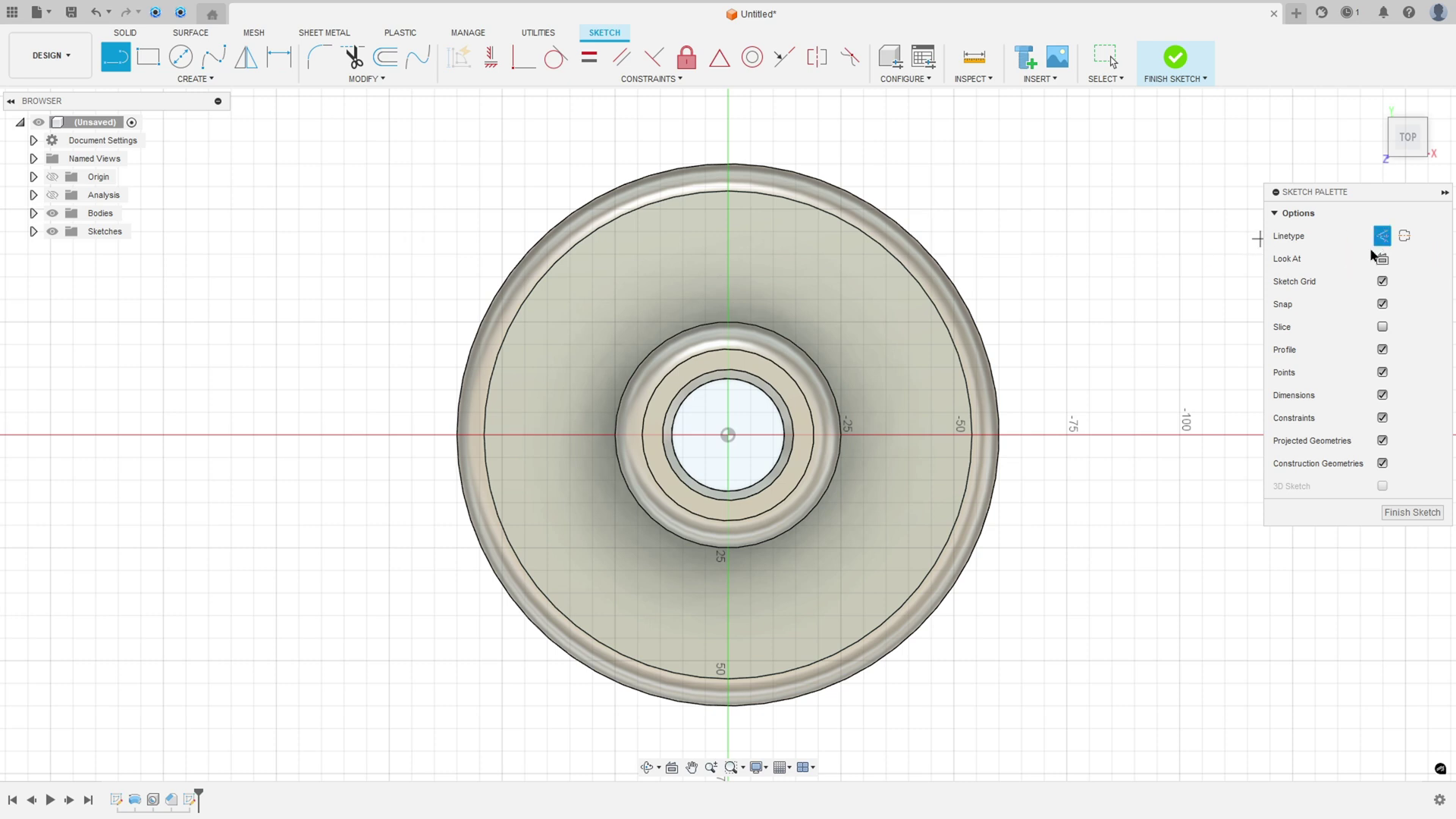
click(728, 436)
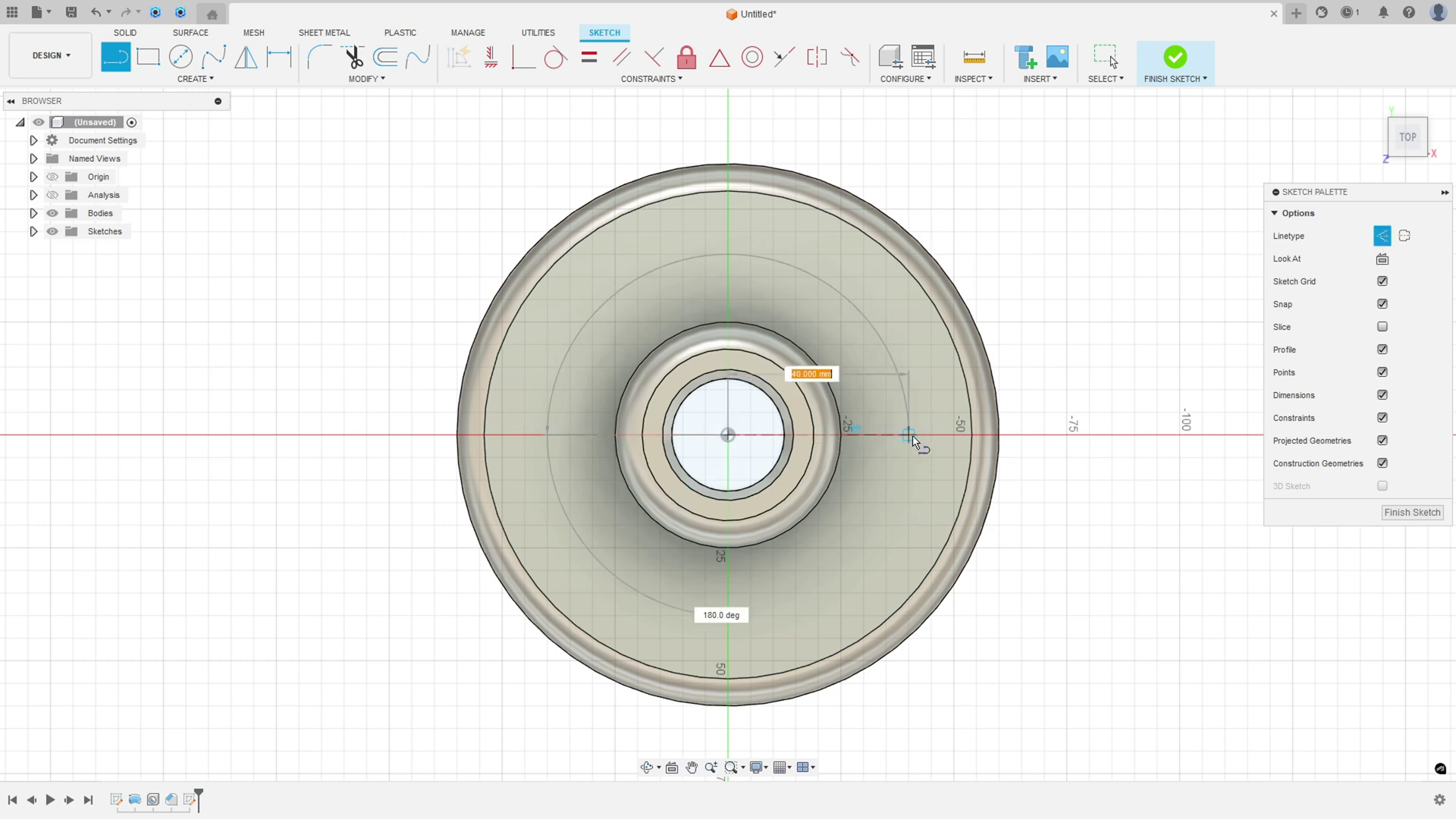
text(40)
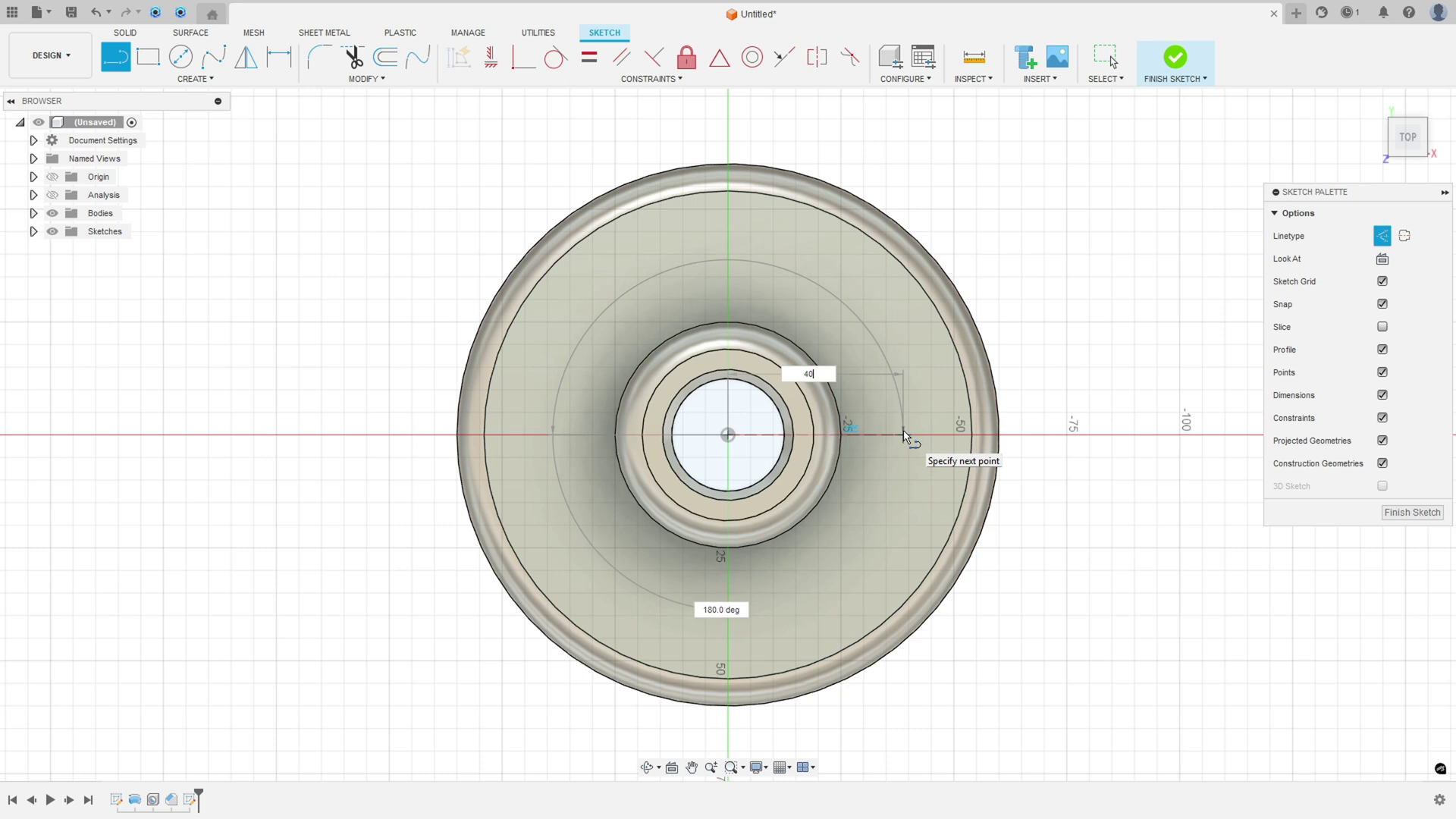
key(Return)
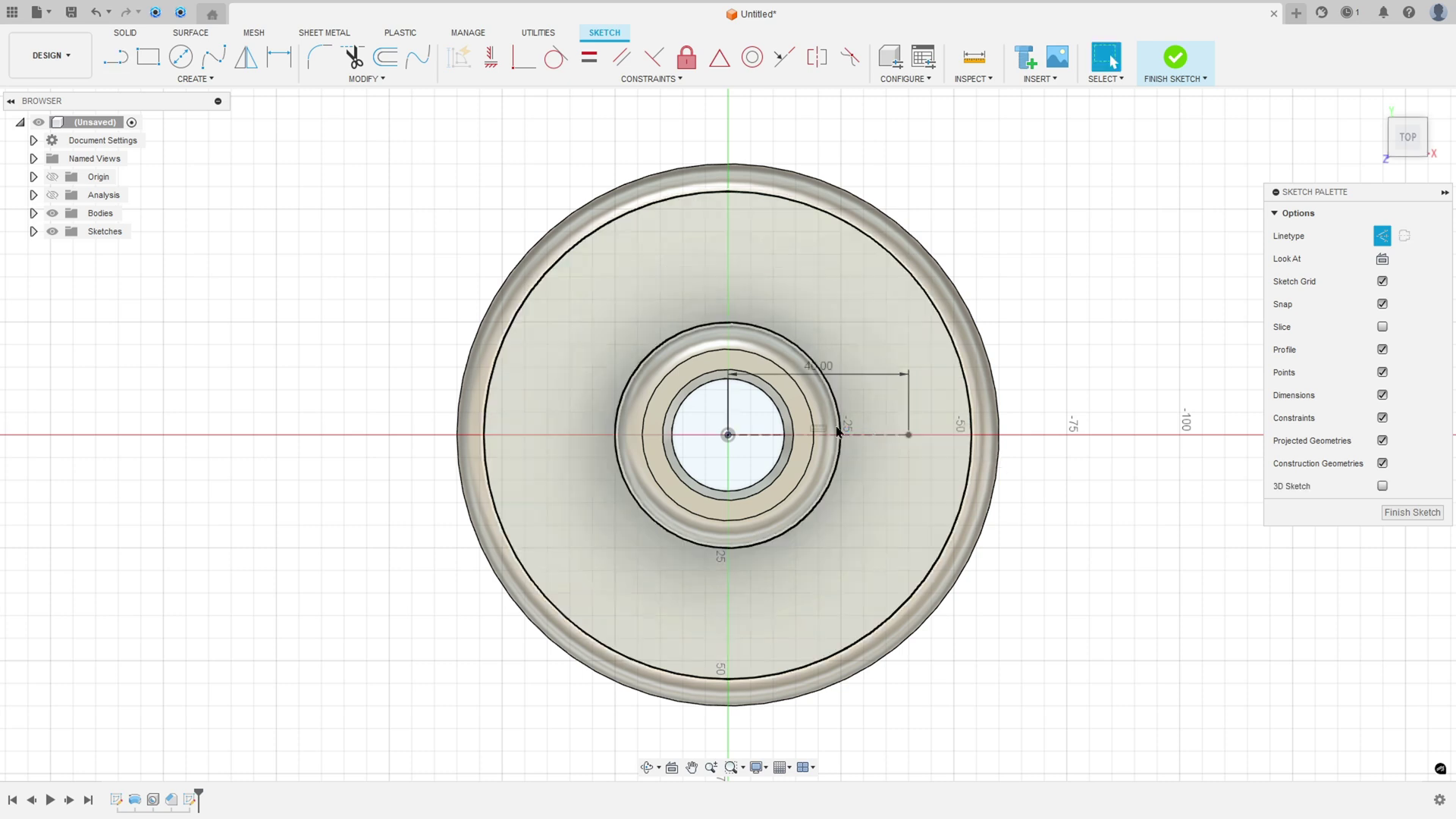
key(Escape)
drag(834, 475, 830, 632)
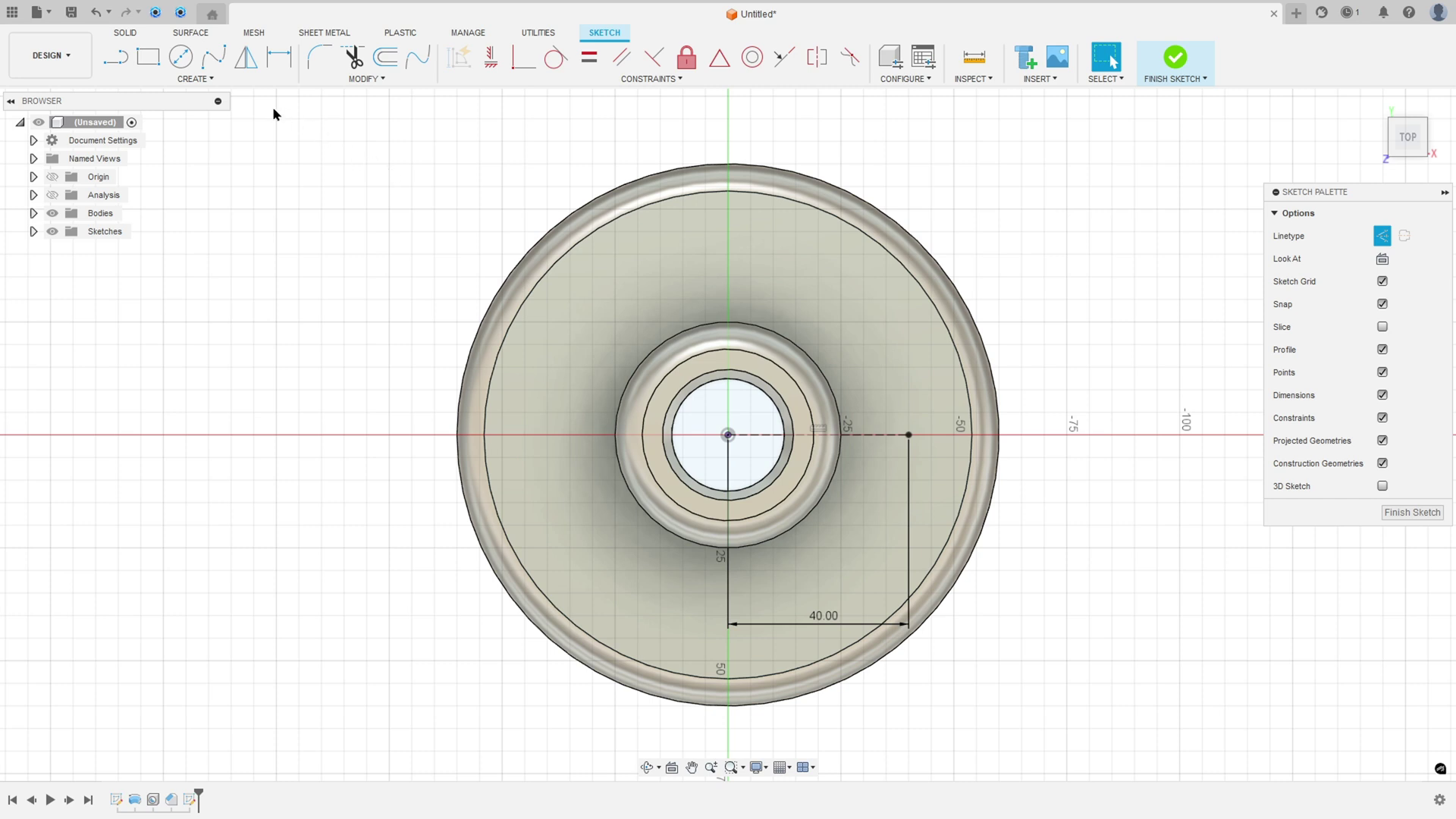
click(358, 78)
- Circular-pattern the line's end point four times around the hub centre at the 40 mm radius
click(216, 81)
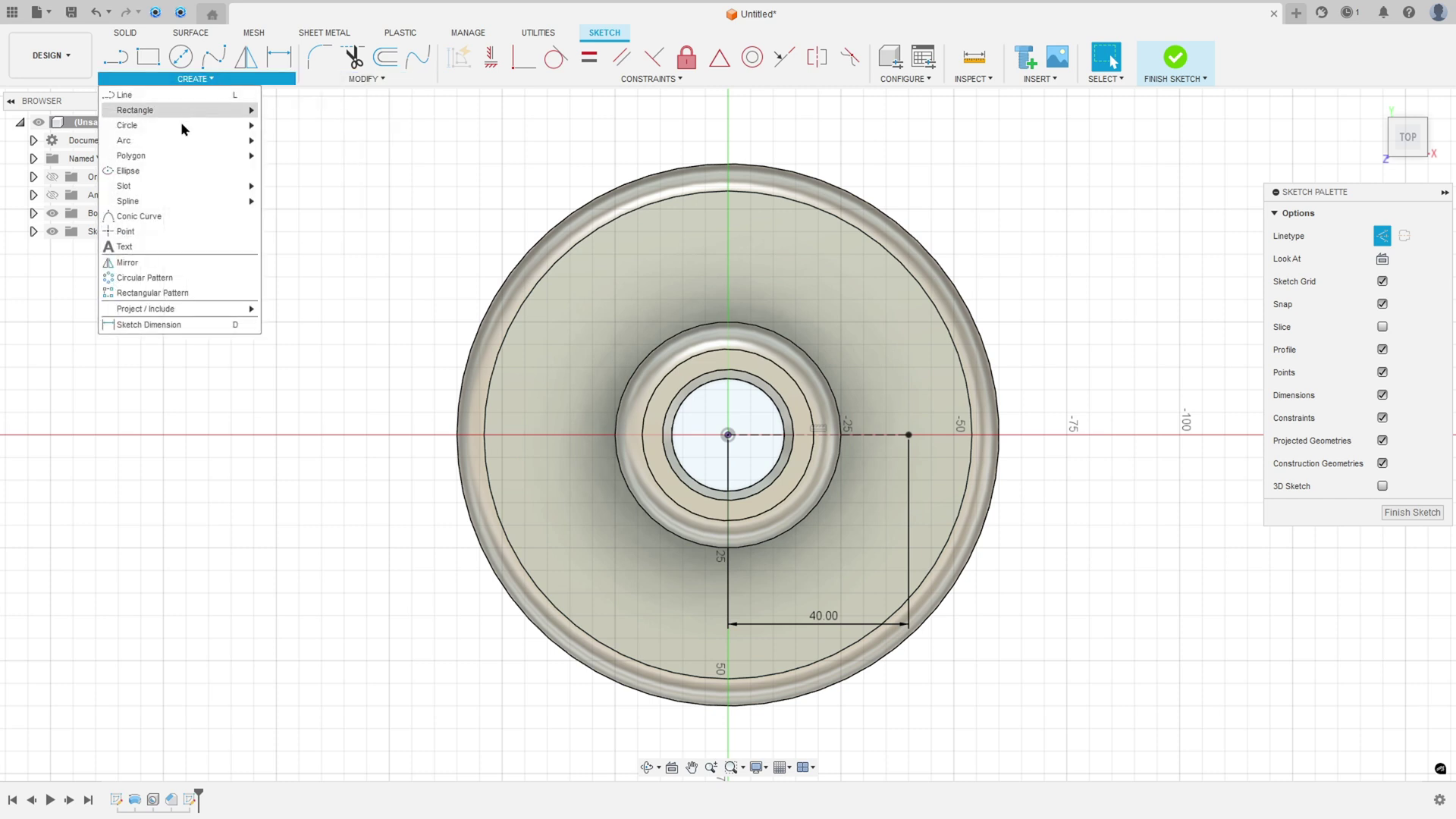
click(144, 278)
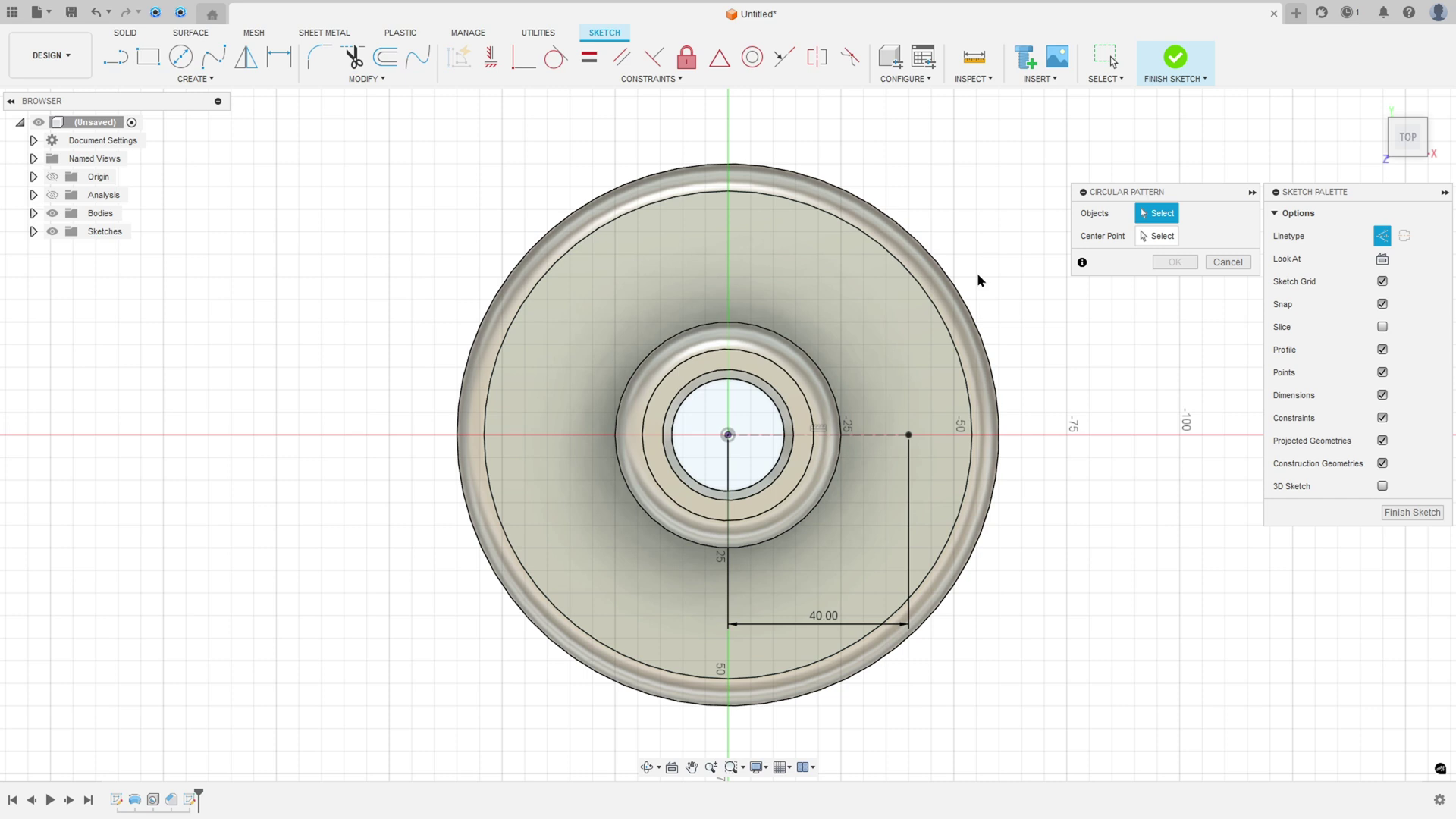
click(909, 435)
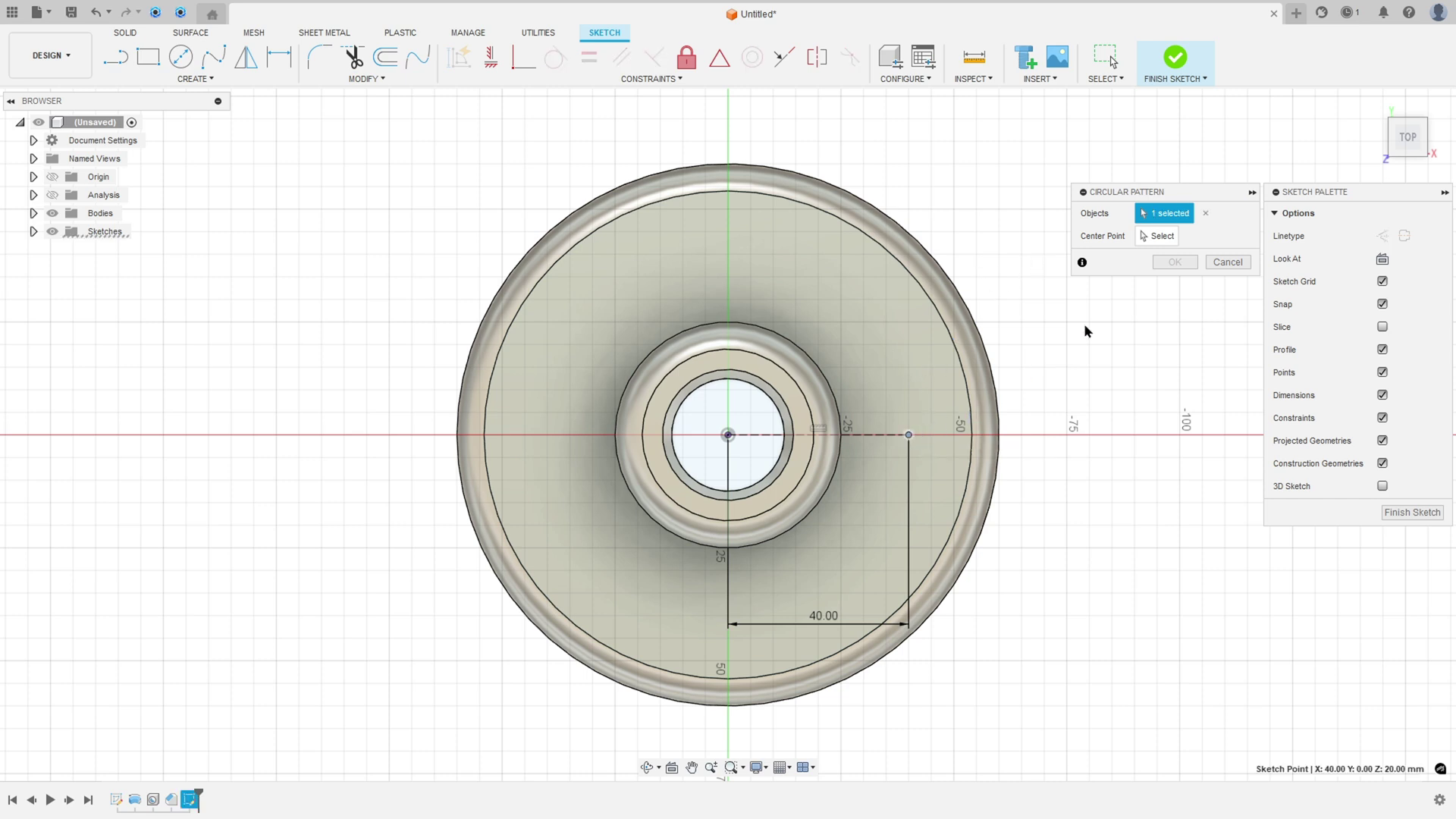
click(1145, 238)
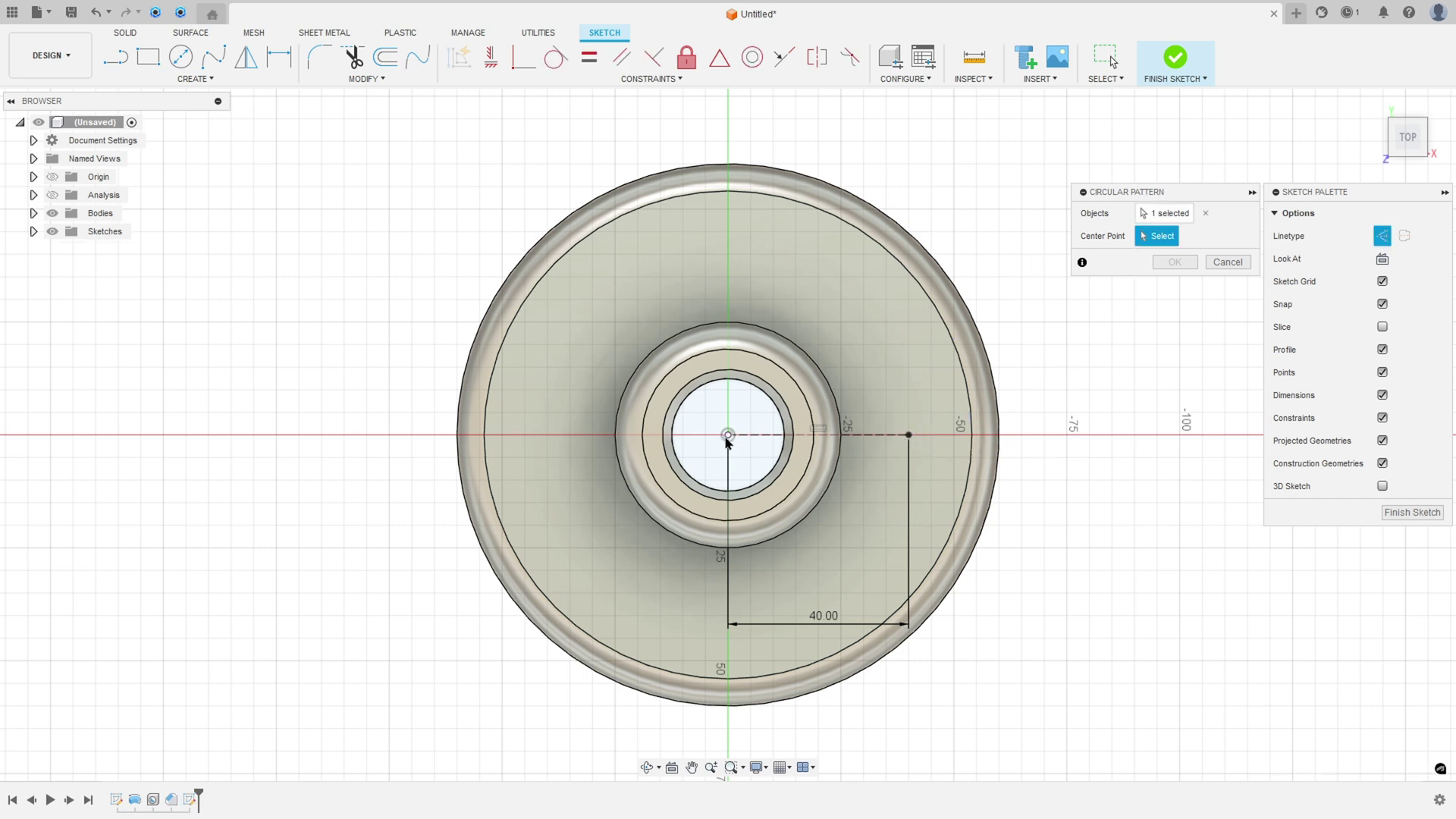
click(728, 436)
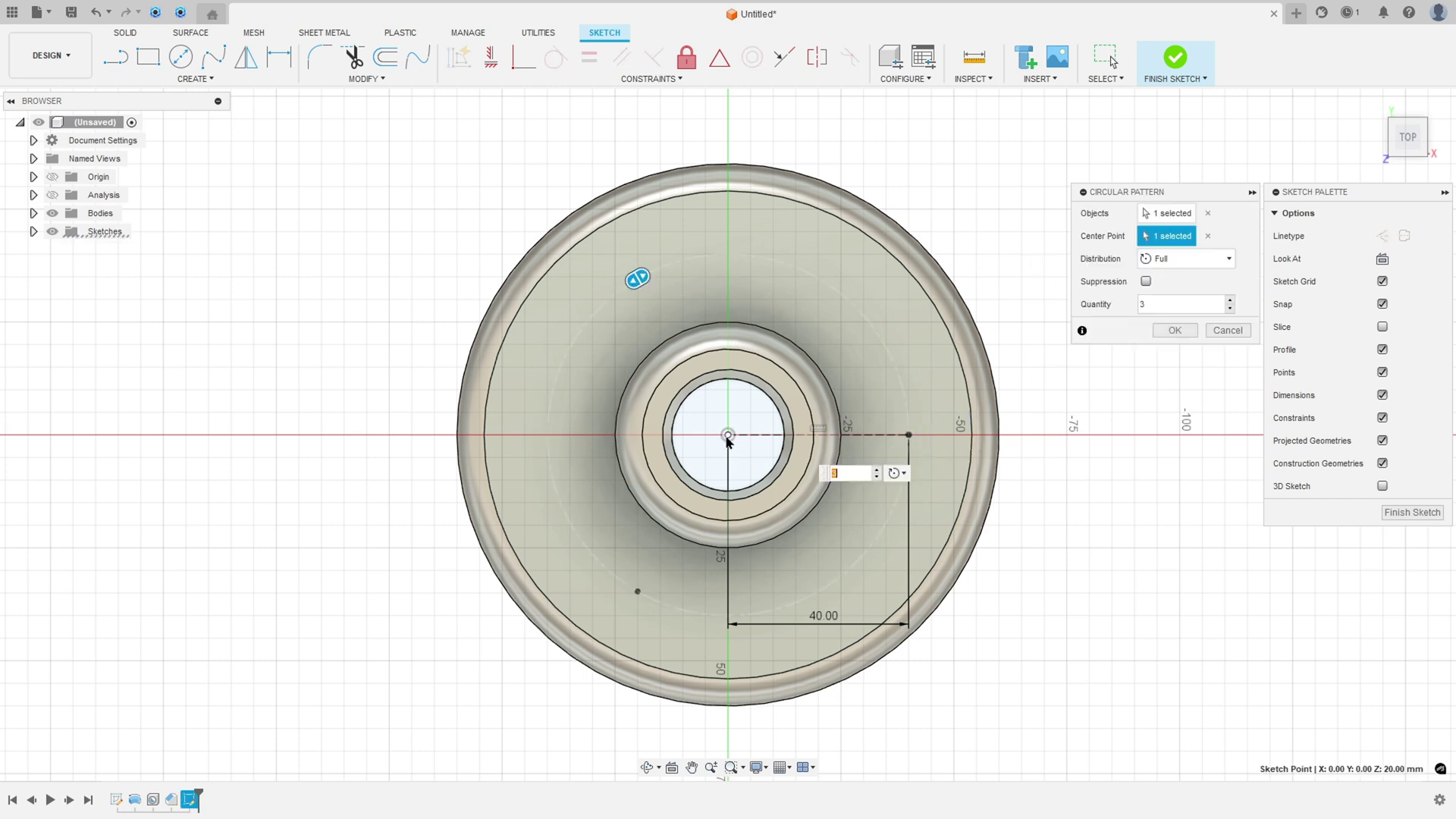
click(1230, 301)
click(1180, 329)
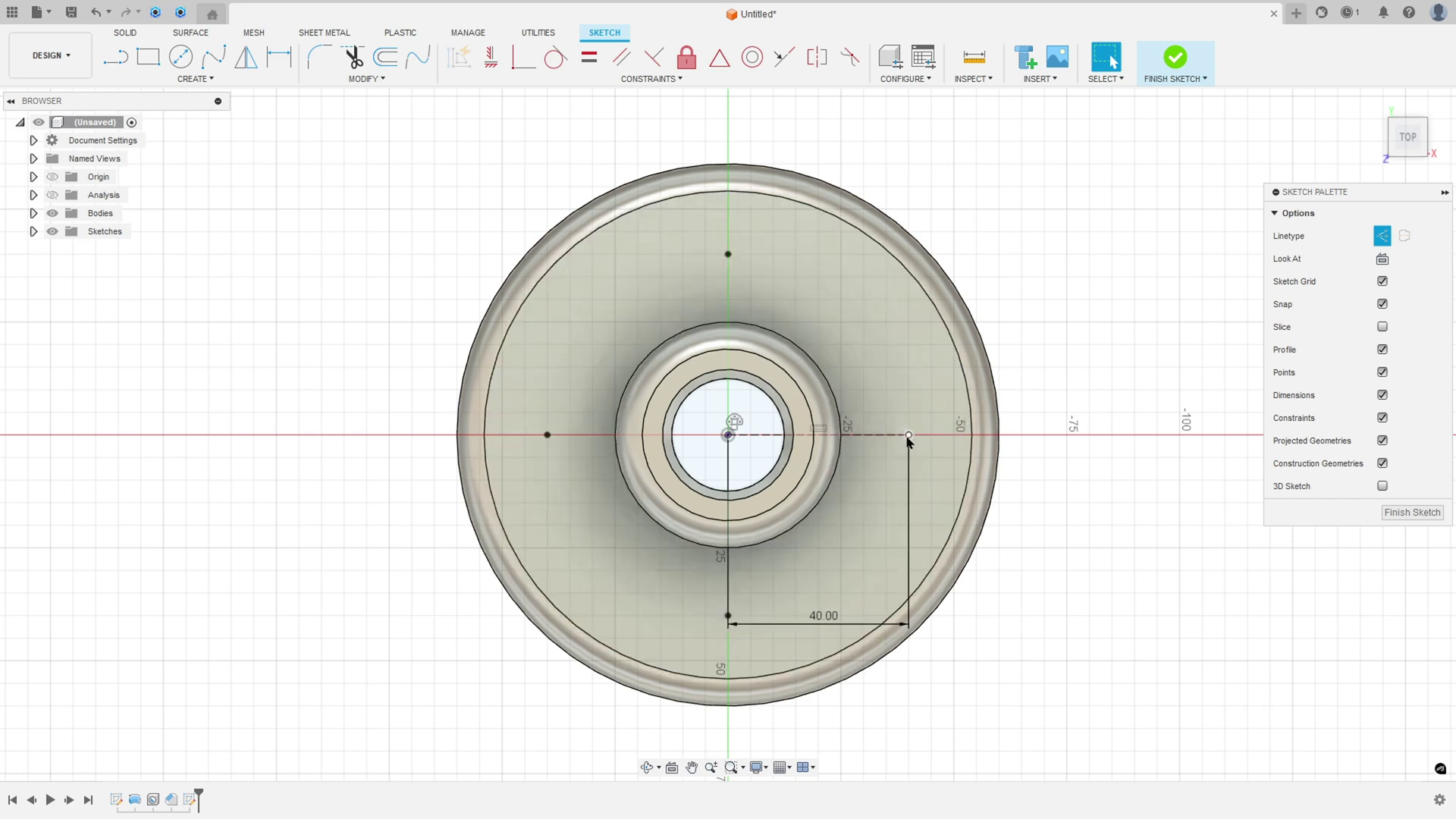
- Finish the sketch and place a multiple-hole feature on all four bolt-circle sketch points
click(1175, 57)
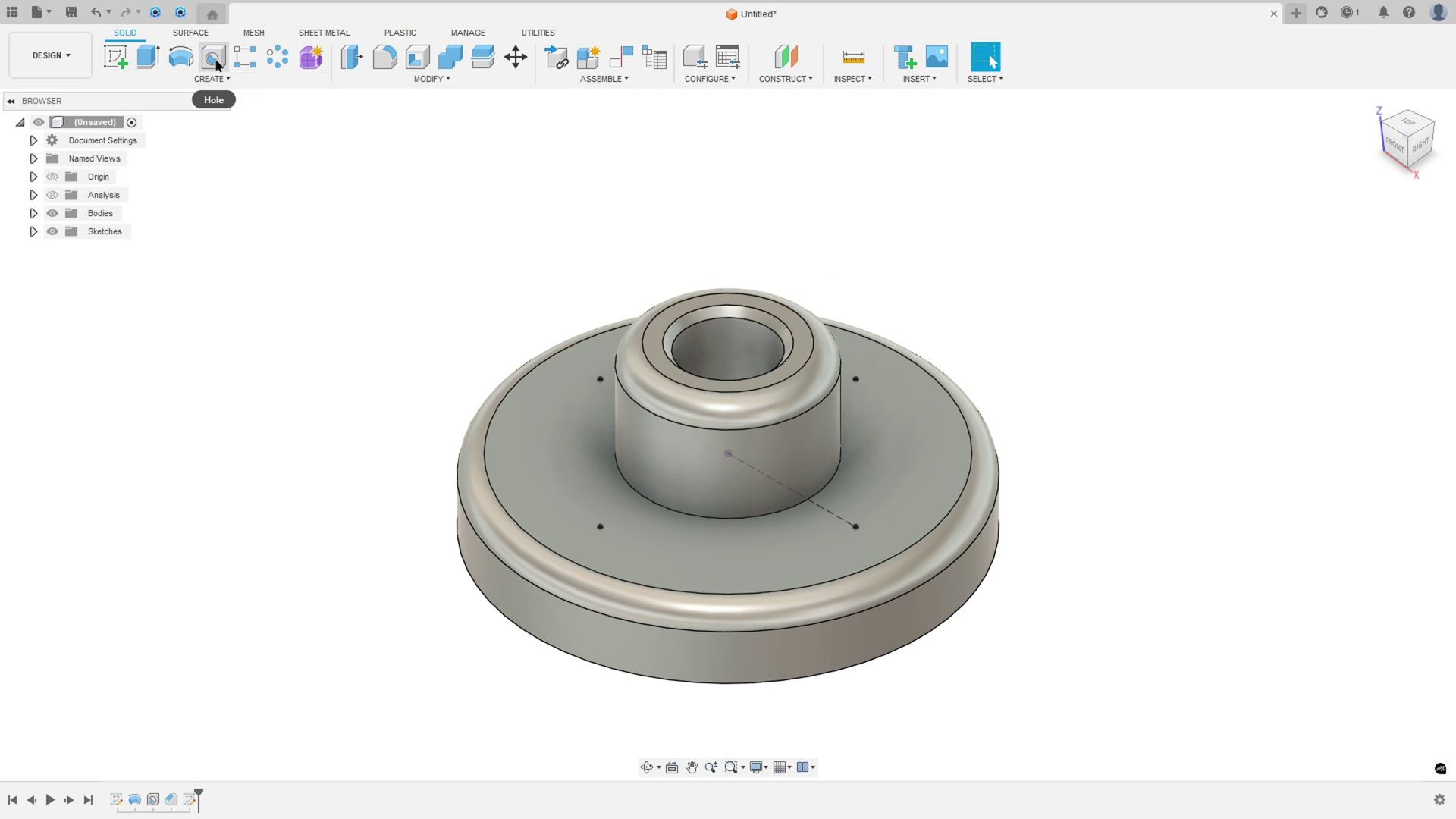
click(215, 60)
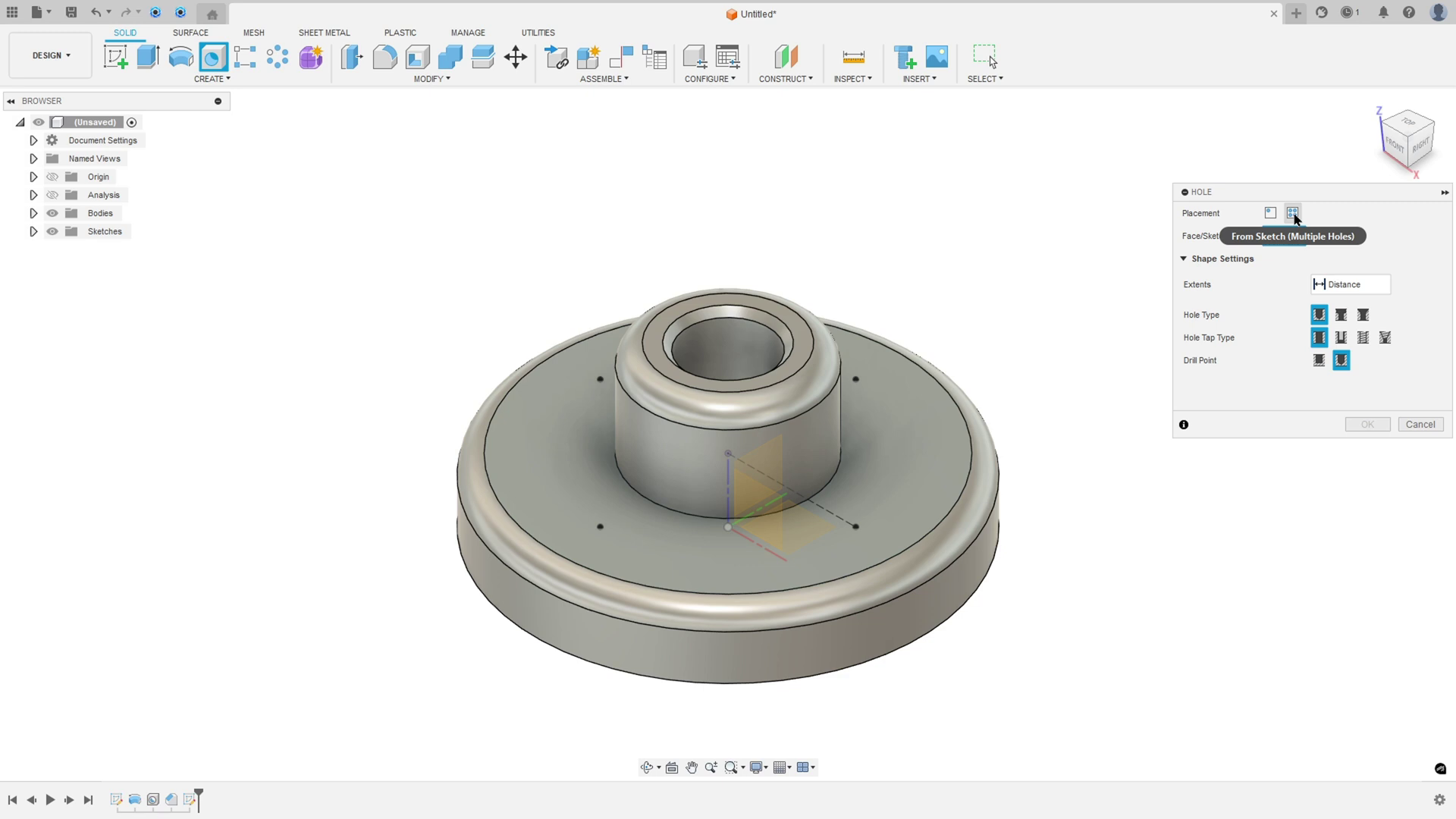
click(1292, 215)
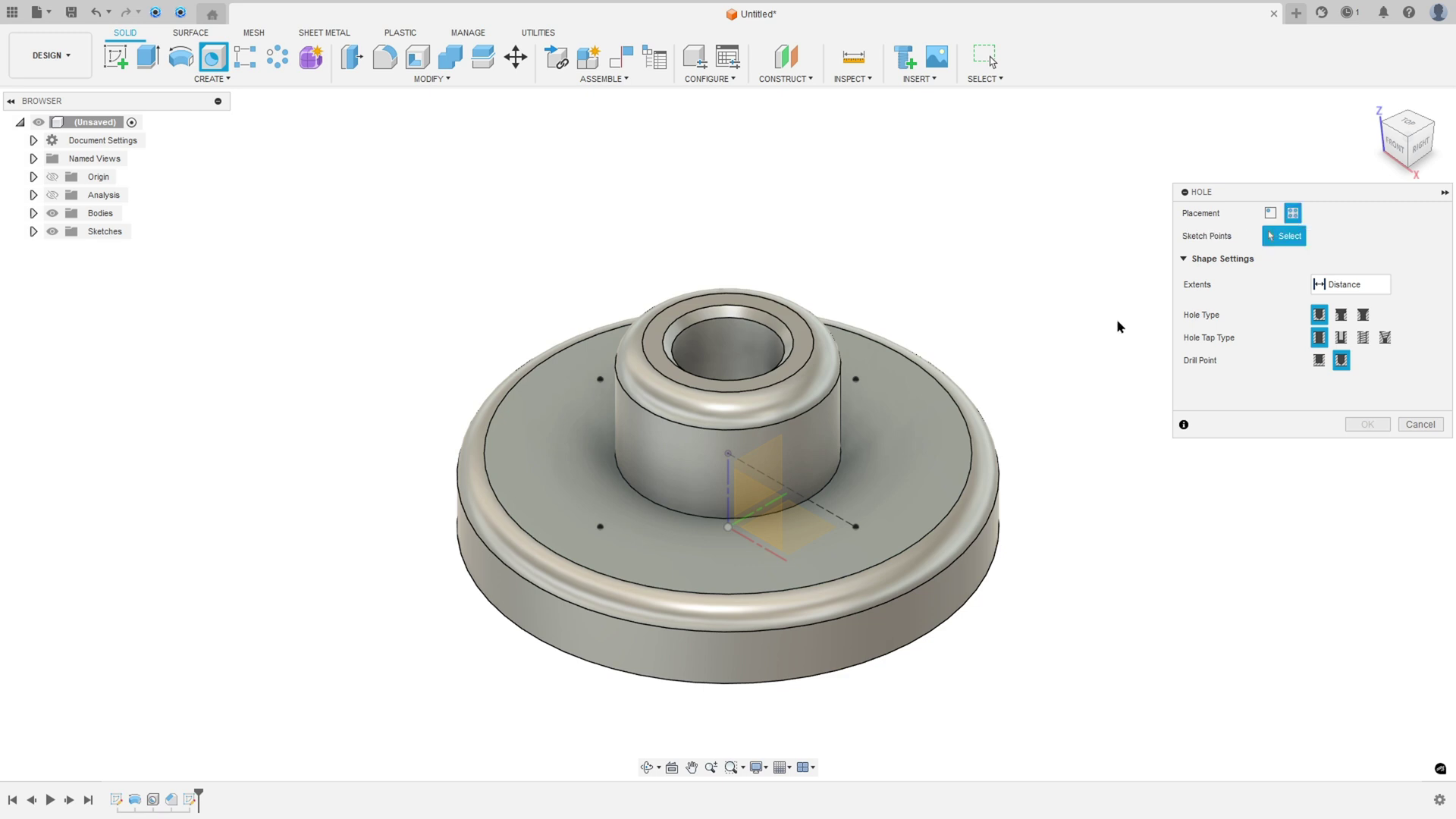
click(856, 527)
click(856, 380)
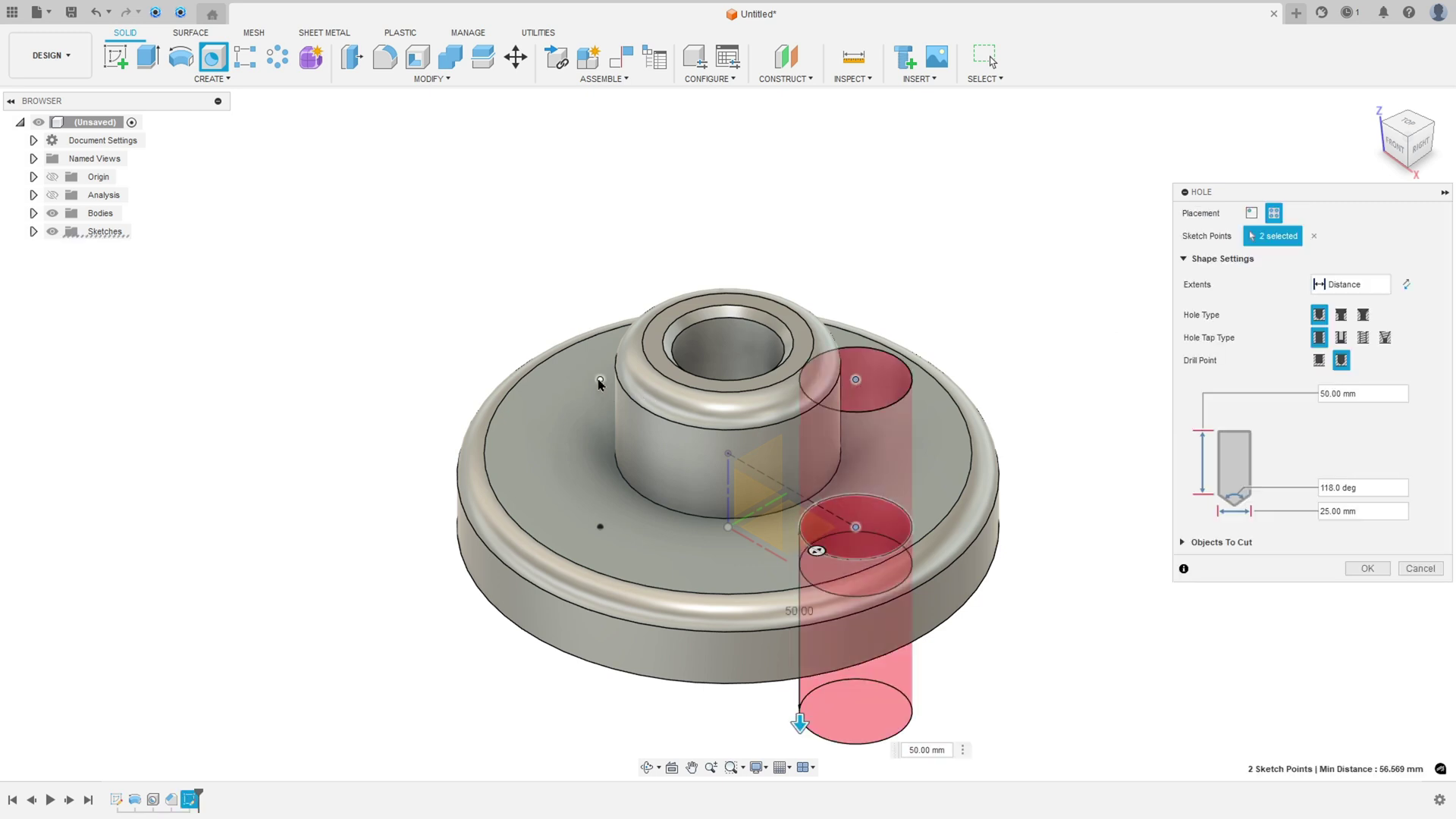
click(600, 380)
click(600, 527)
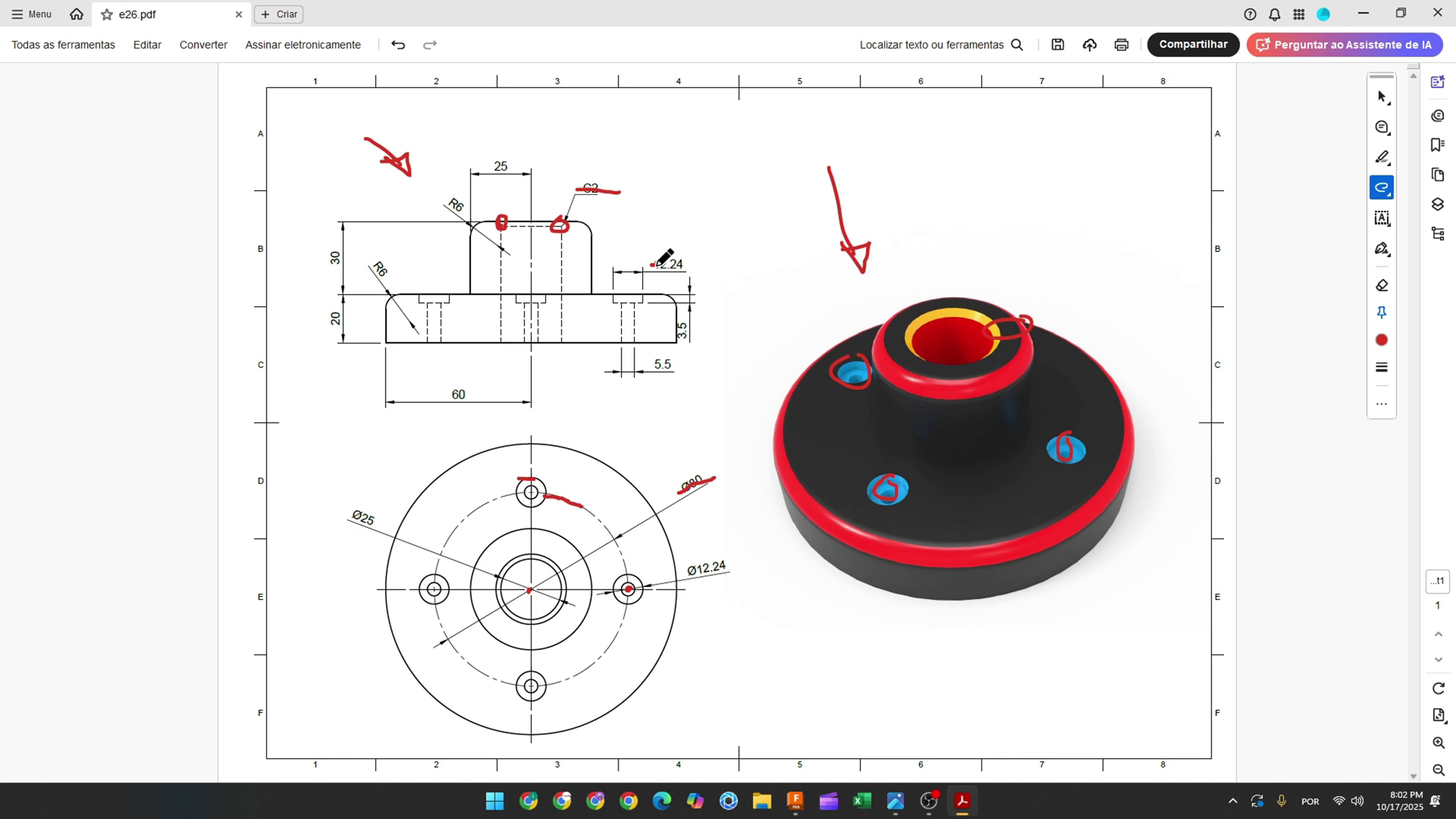
- Strike through the 12.24, 3.5 and 5.5 counterbore dimensions on the section view in red ink
drag(650, 265, 687, 263)
mouse_move(642, 295)
mouse_down()
mouse_move(684, 319)
mouse_move(689, 364)
mouse_move(665, 381)
mouse_move(620, 330)
mouse_move(680, 364)
mouse_up()
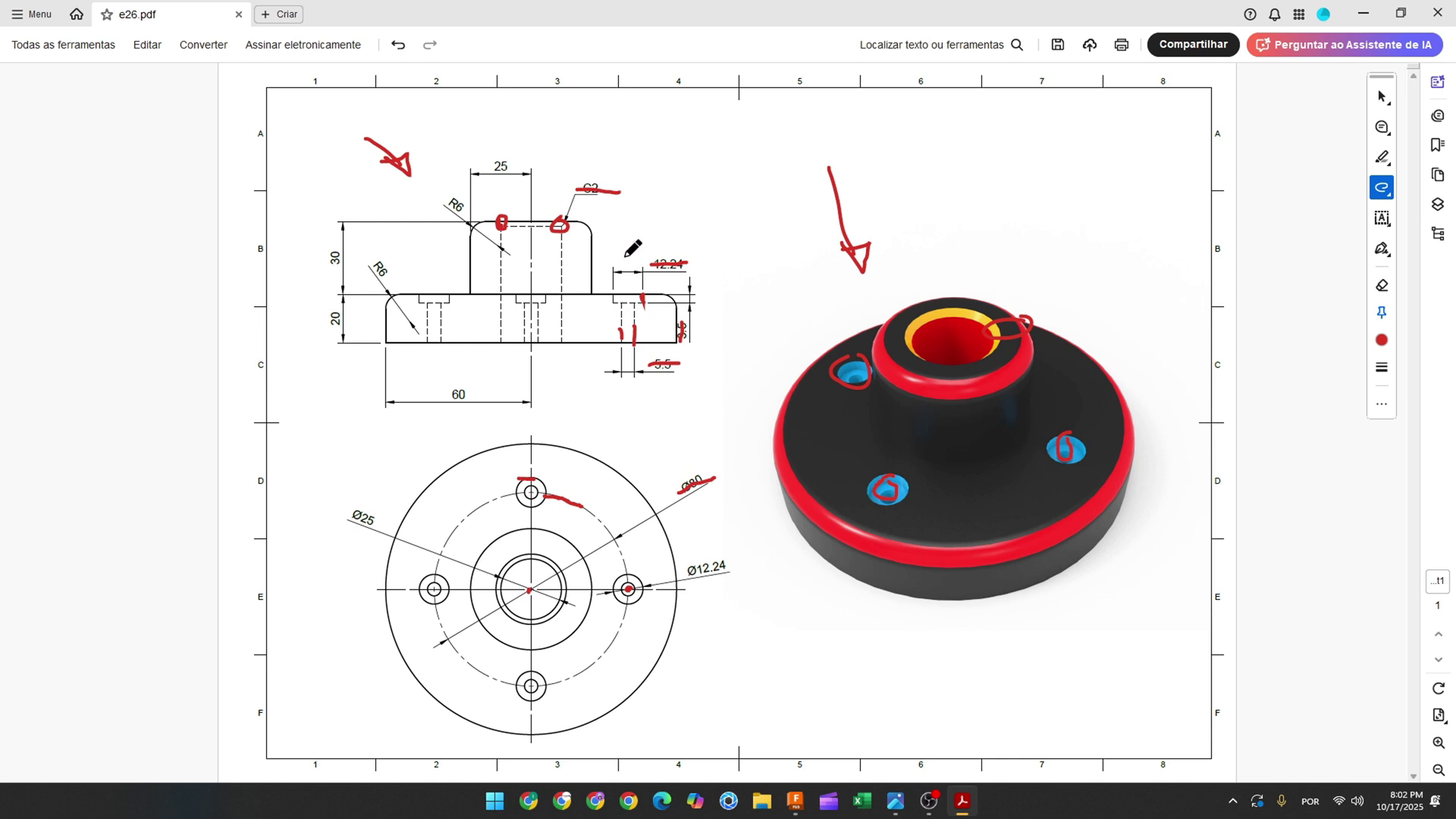
mouse_move(624, 251)
mouse_down()
mouse_move(626, 300)
mouse_move(632, 287)
mouse_up()
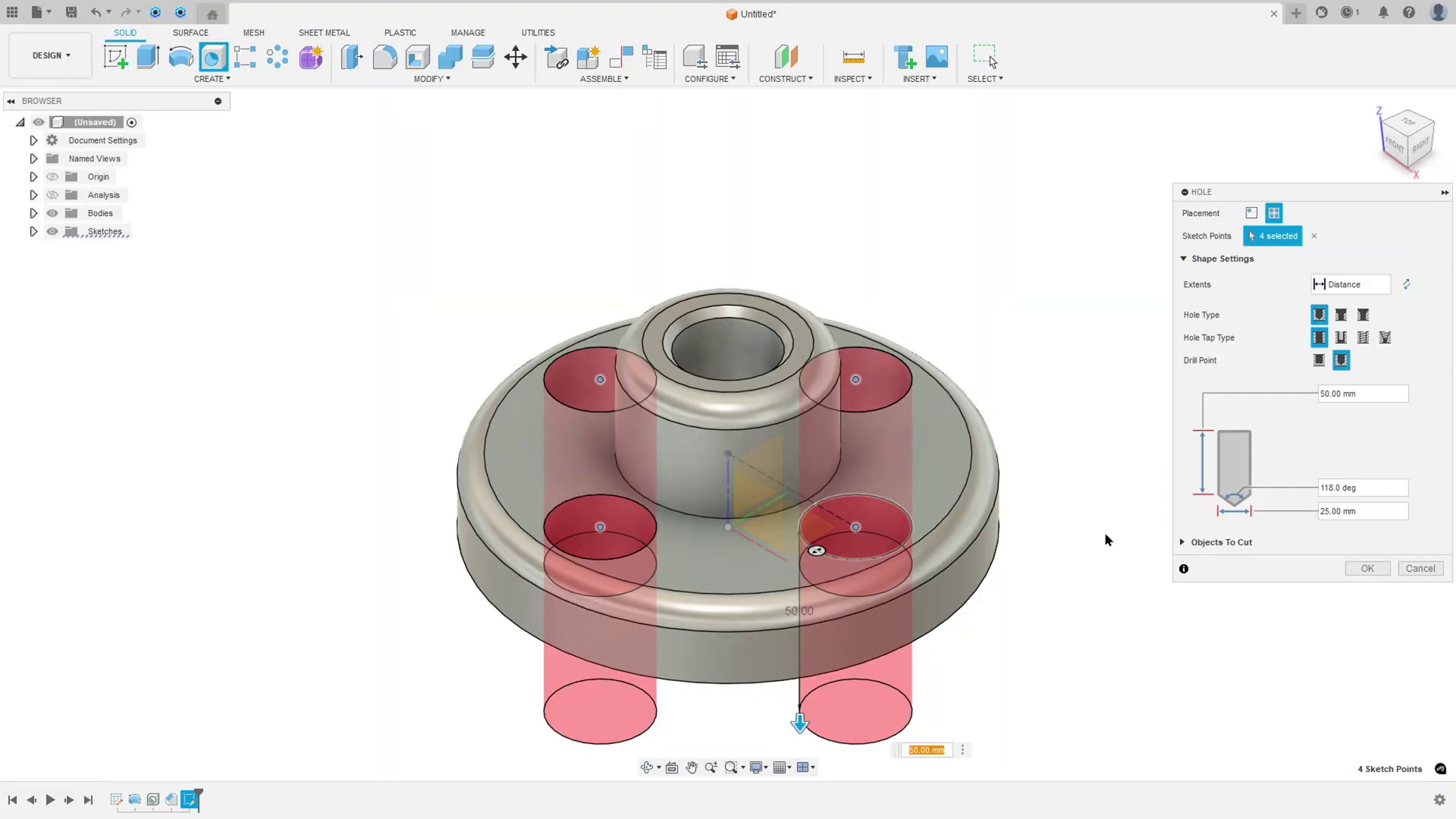
- Make the holes through-all counterbores, 12.24 diameter and 3.5 deep, and select the hole diameter value
click(1347, 284)
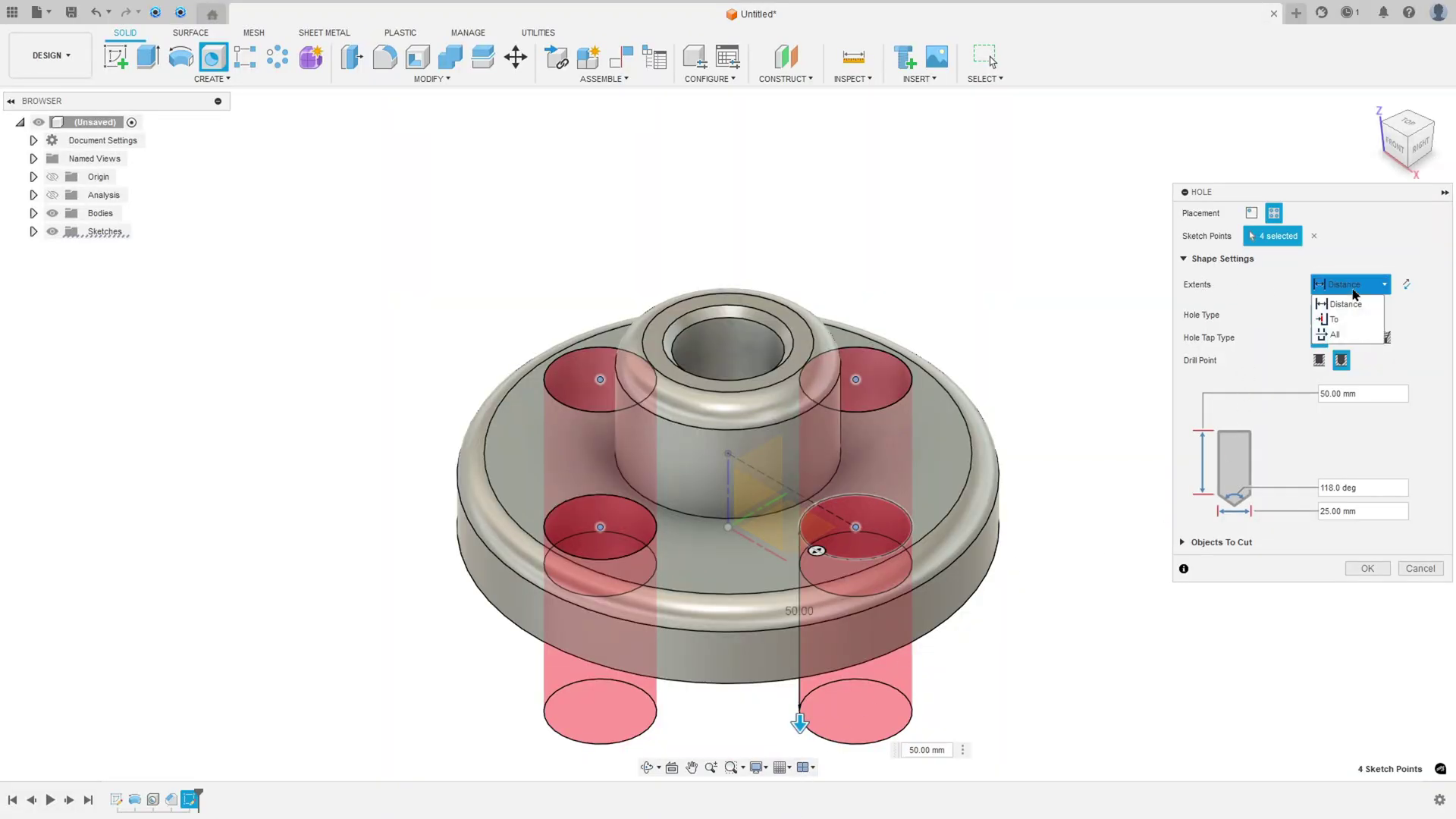
click(1336, 335)
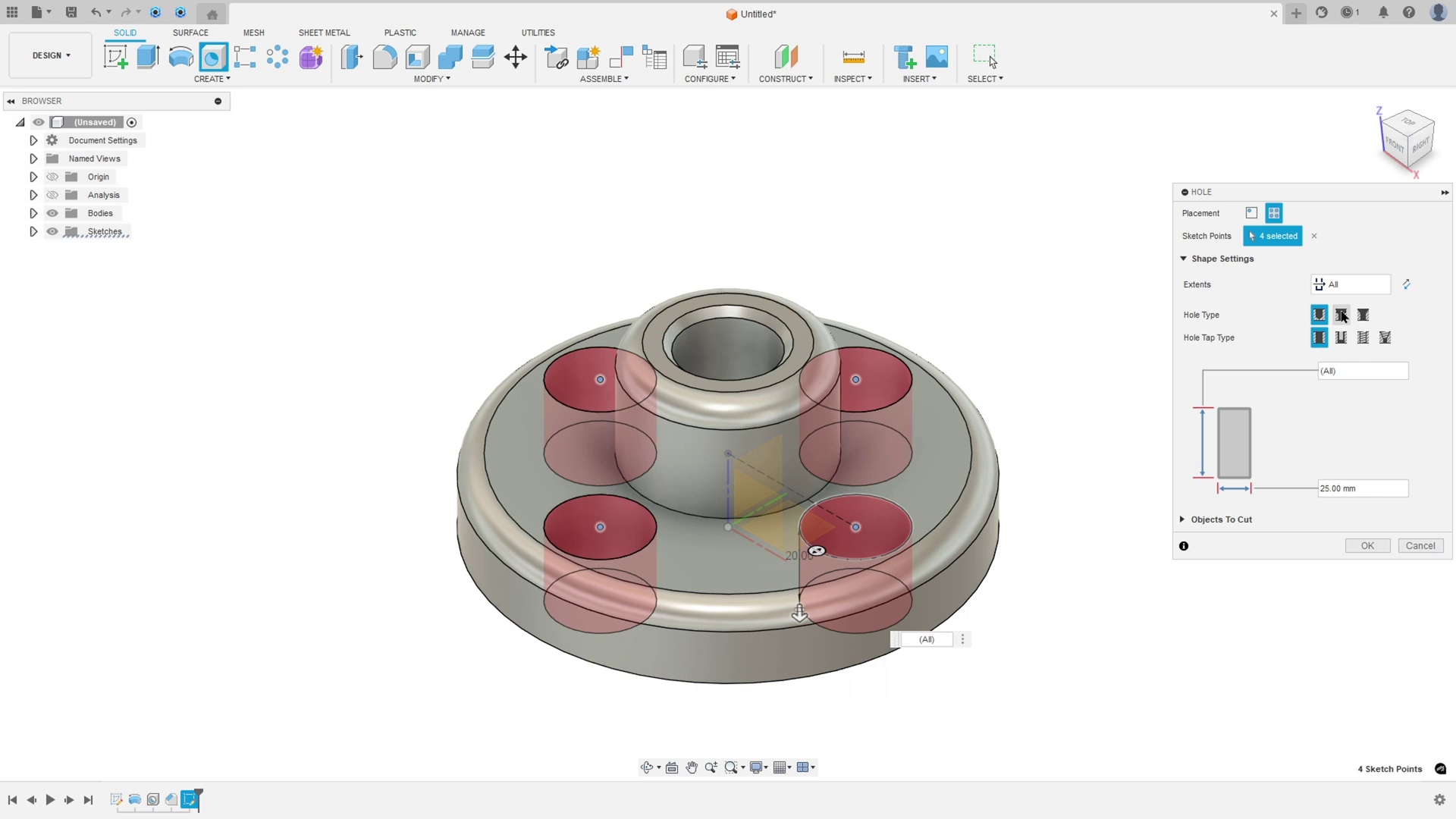
click(1341, 315)
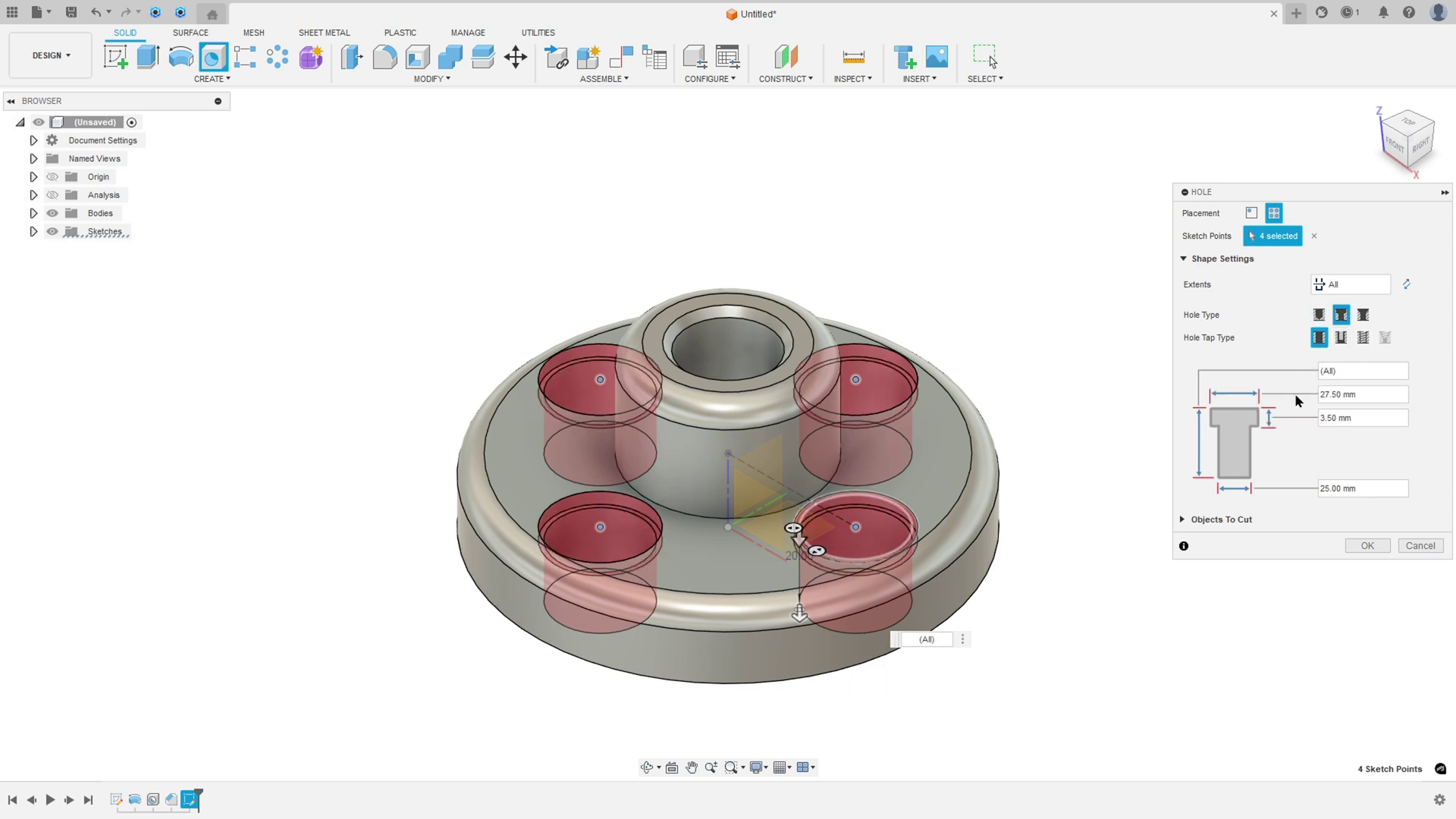
click(1334, 395)
text(12,24)
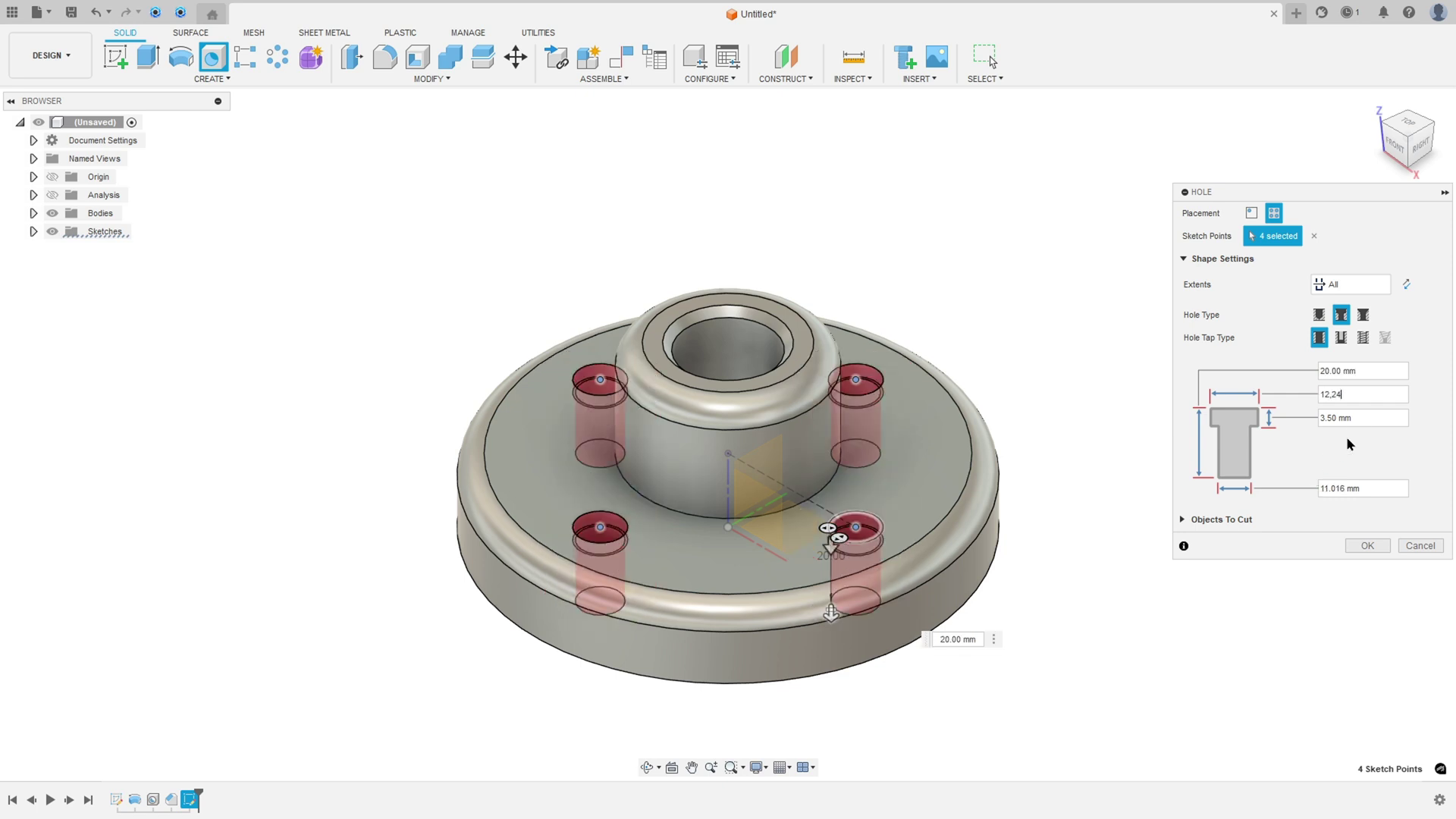
click(1363, 417)
text(3,5)
drag(1376, 489, 1304, 489)
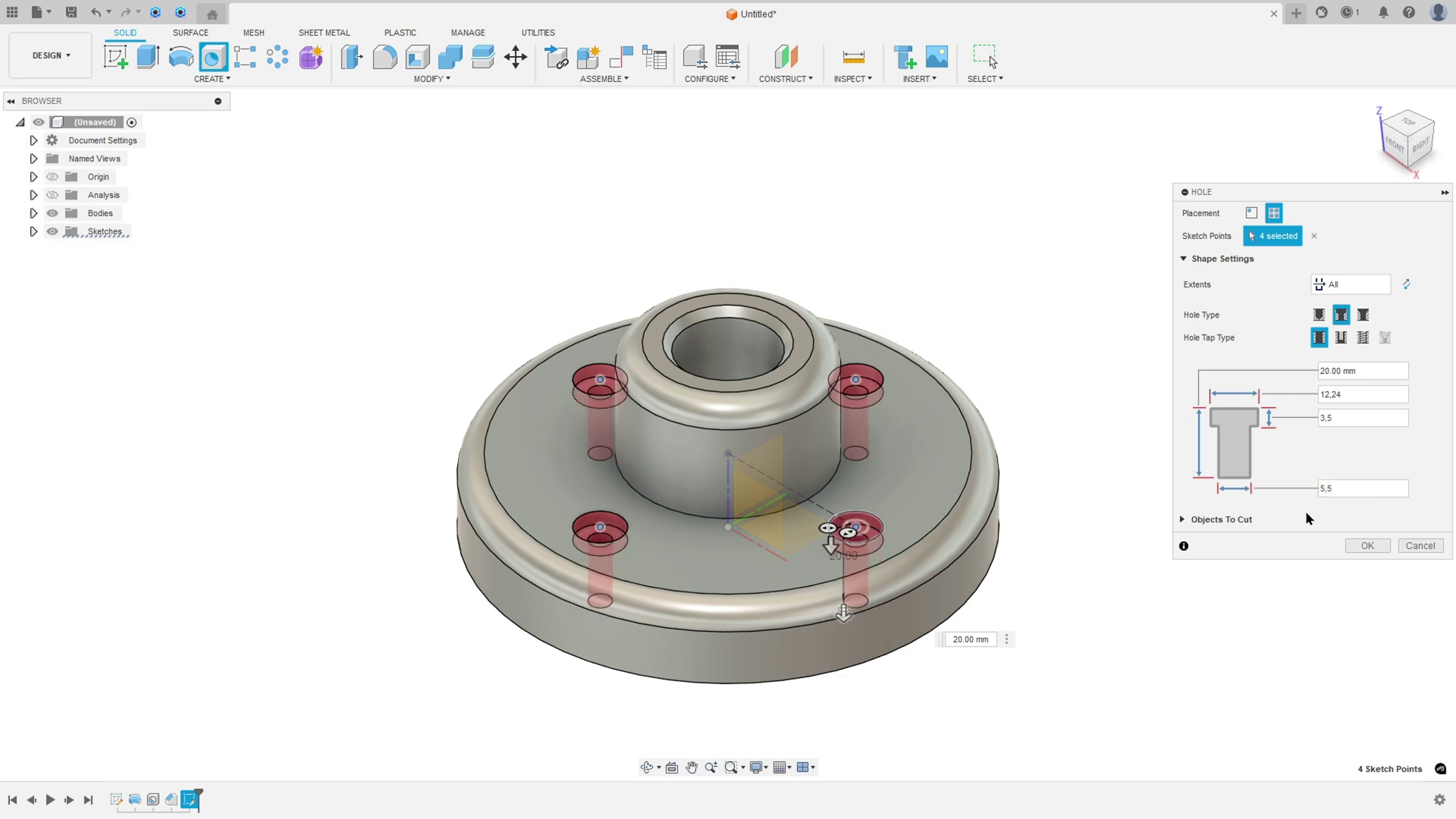
click(1365, 546)
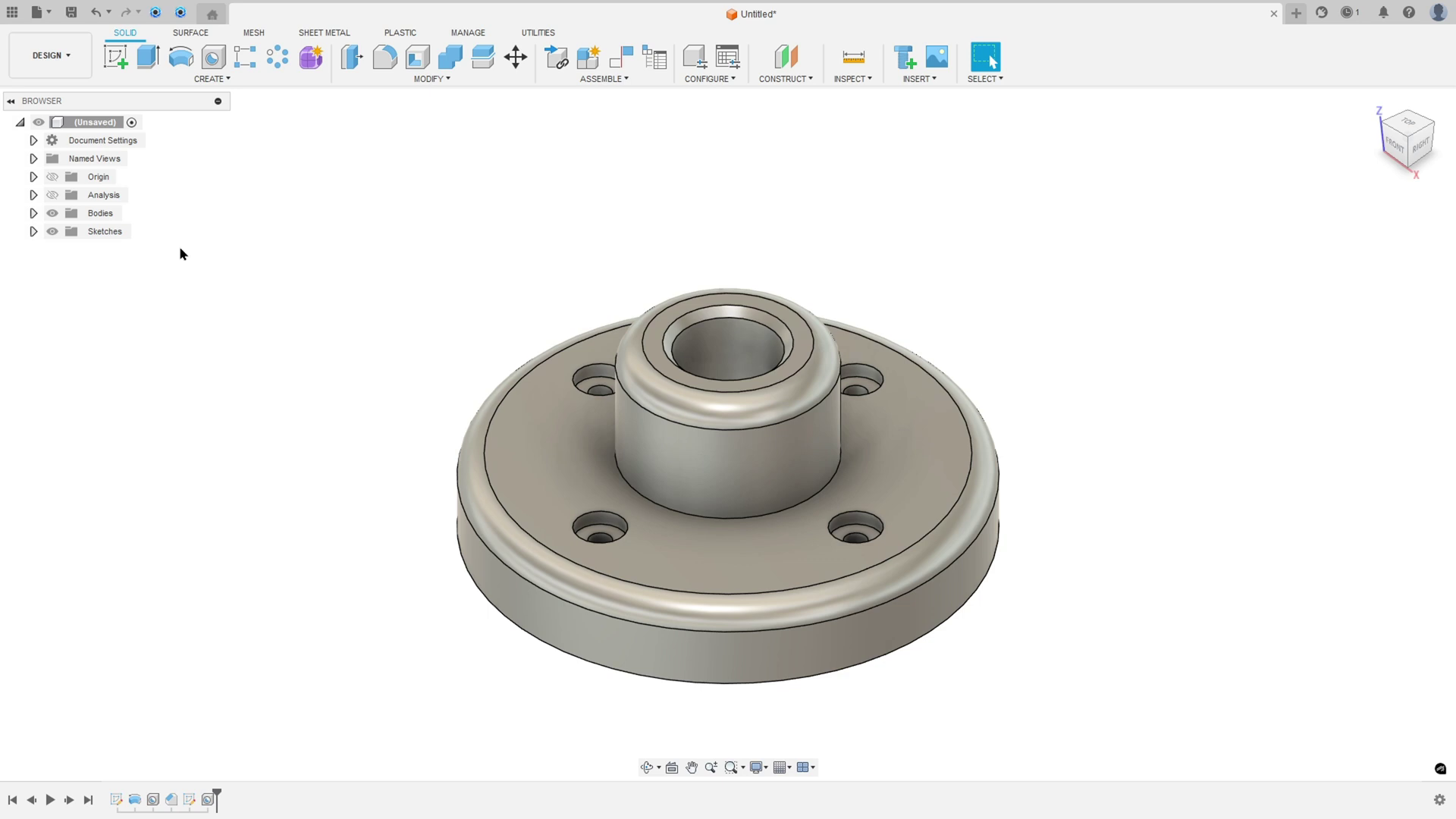
click(52, 196)
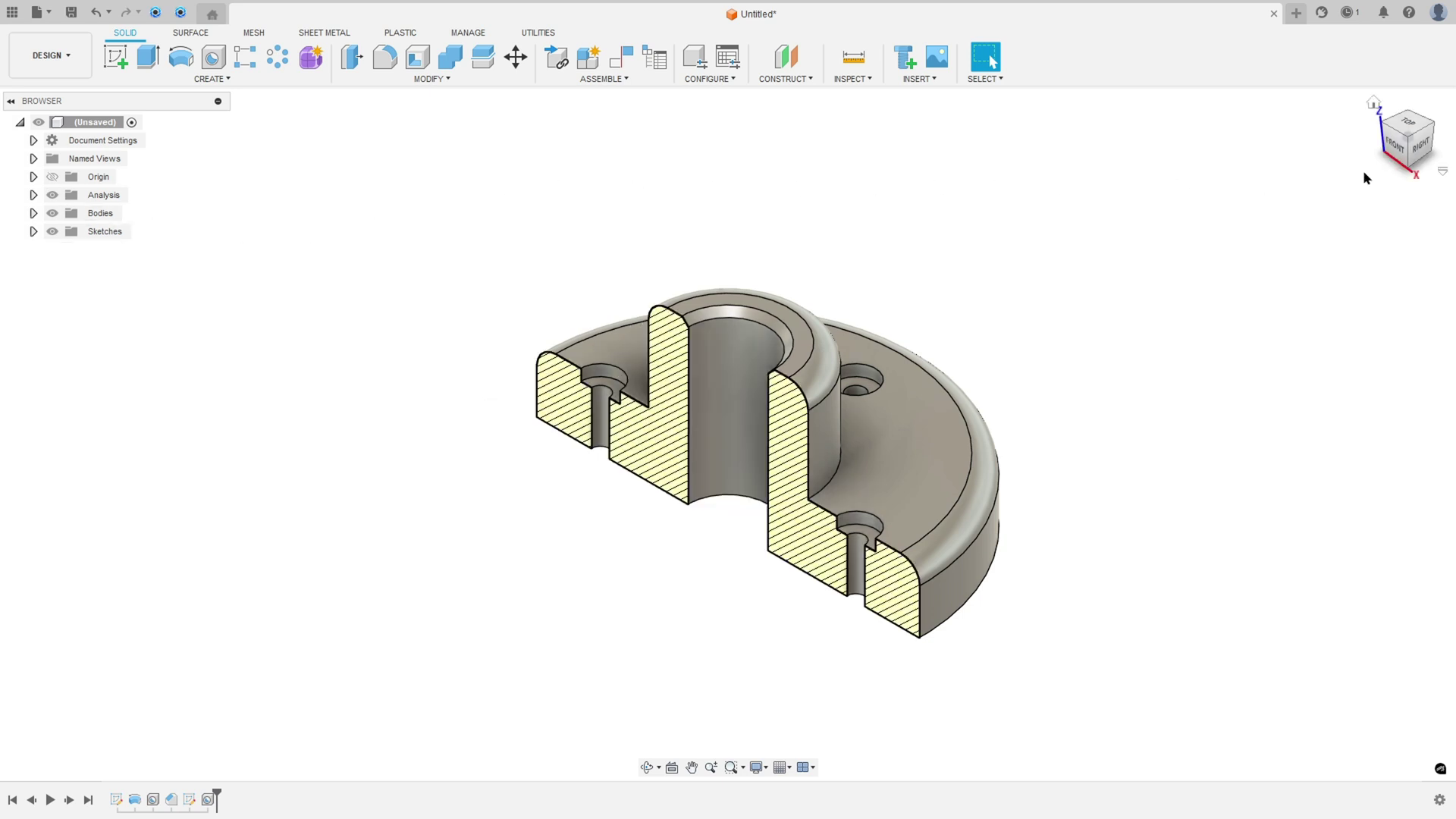
click(1402, 156)
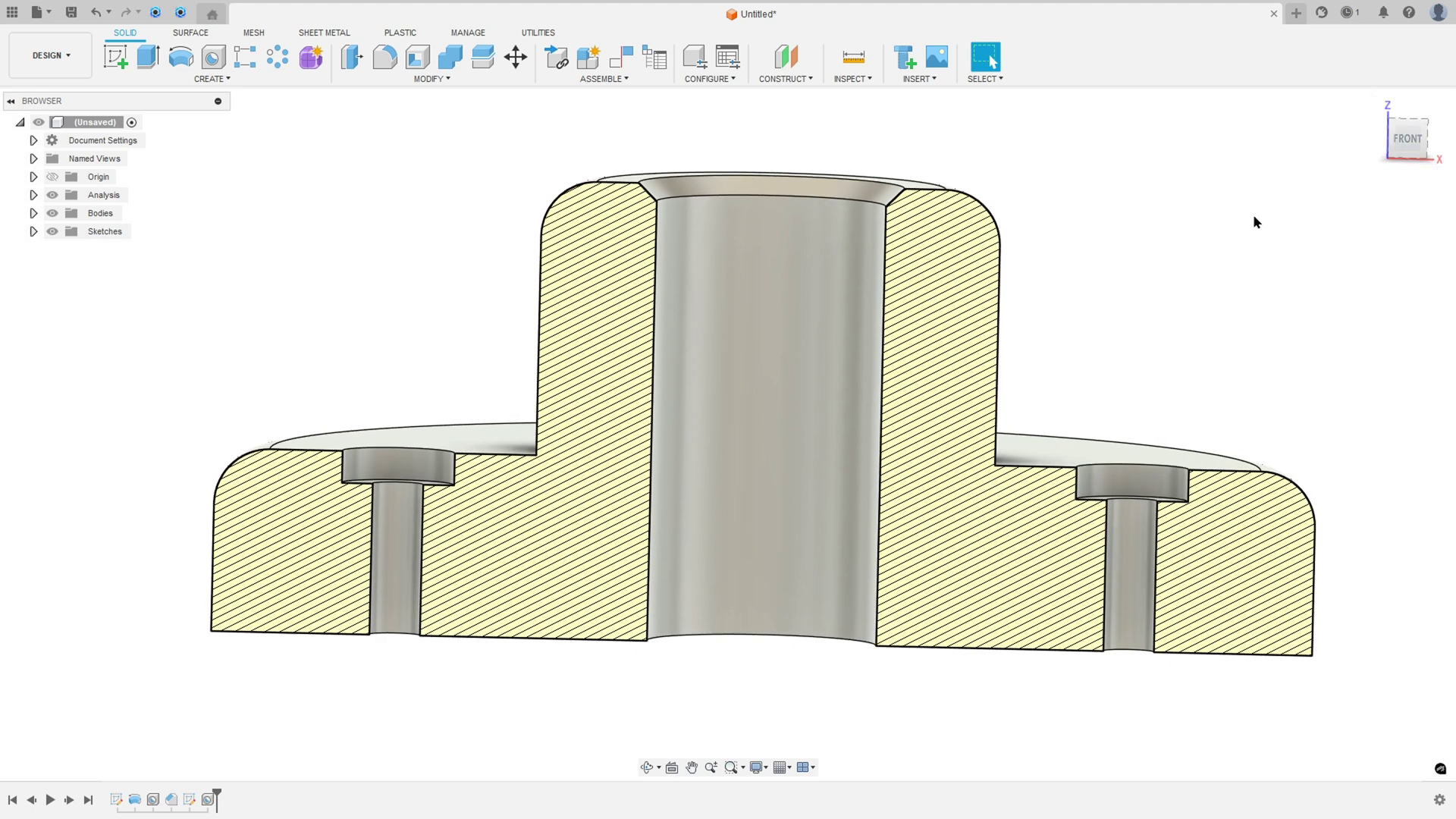
key(F5)
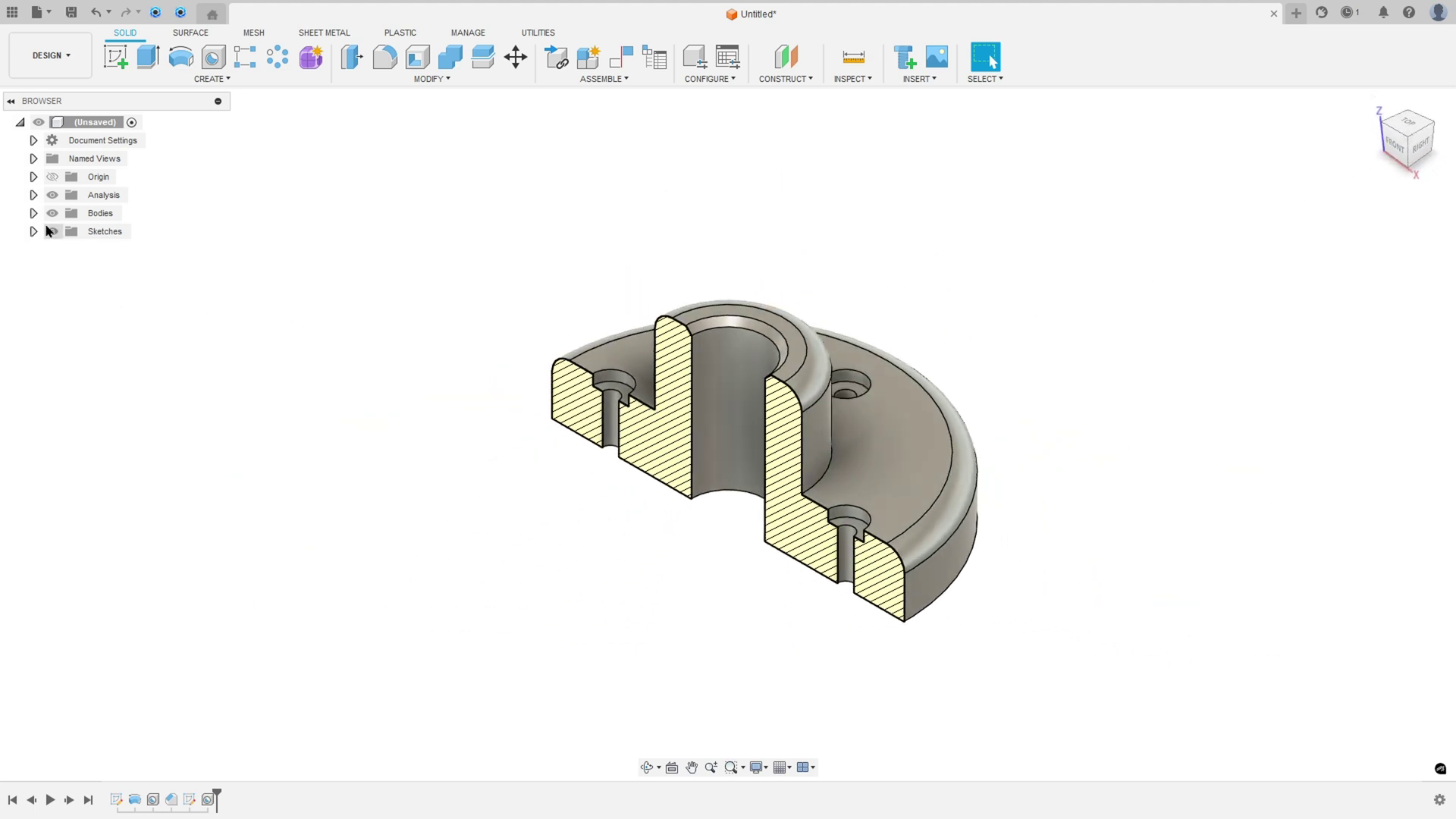
click(52, 195)
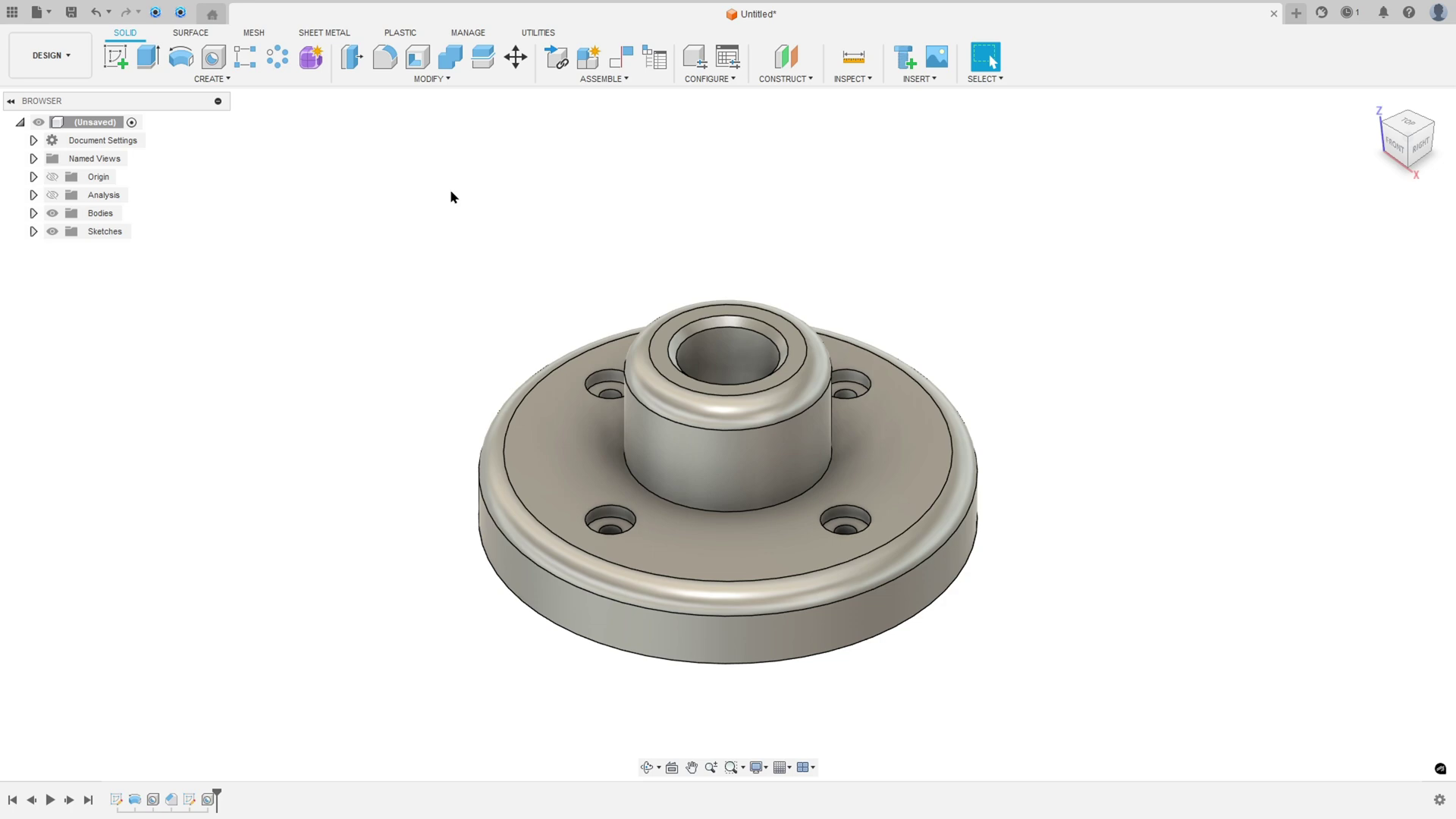
- Apply appearances to the hub through the A shortcut and show the coloured part in section
key(a)
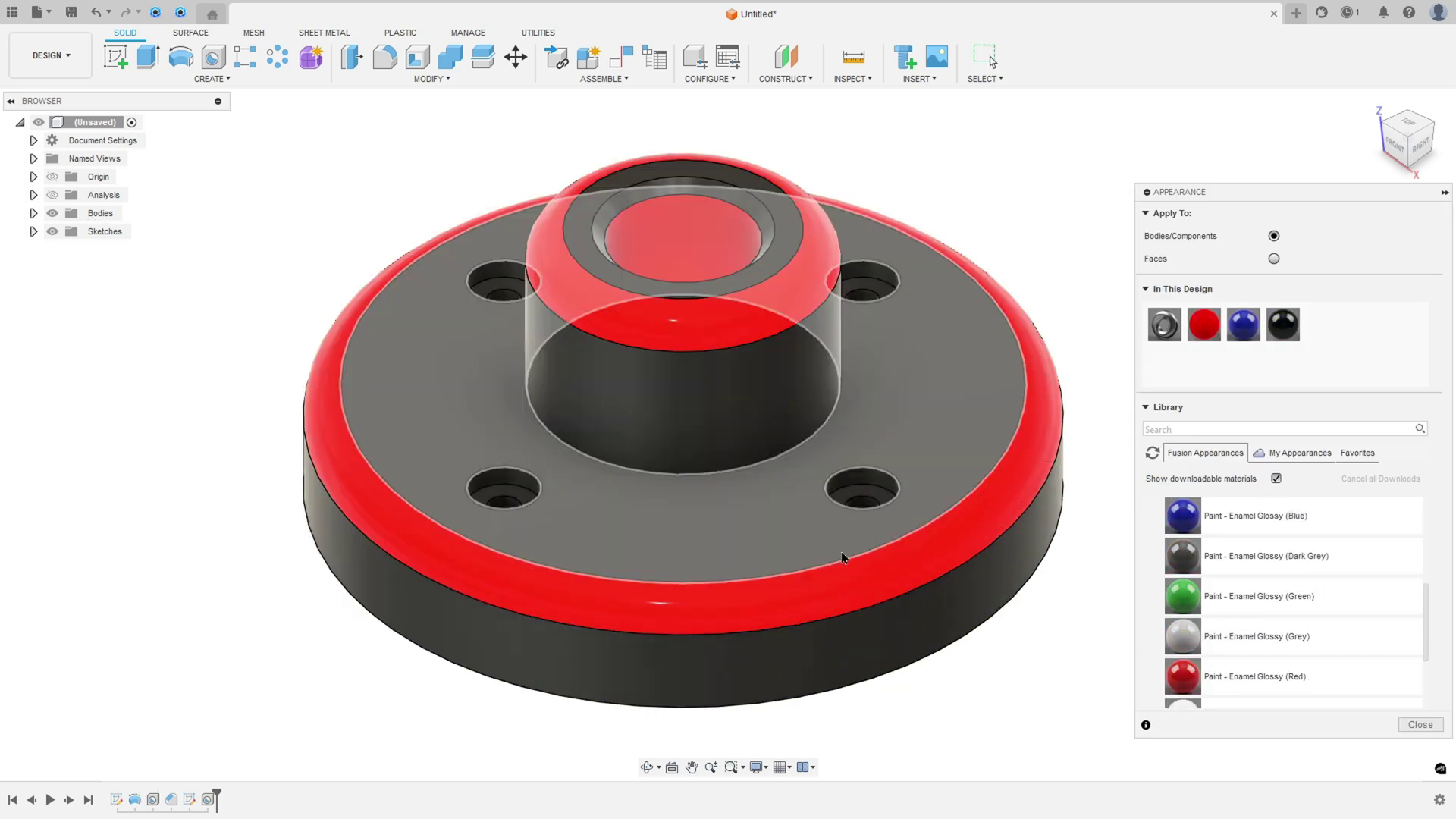
scroll(451, 557, up, 5)
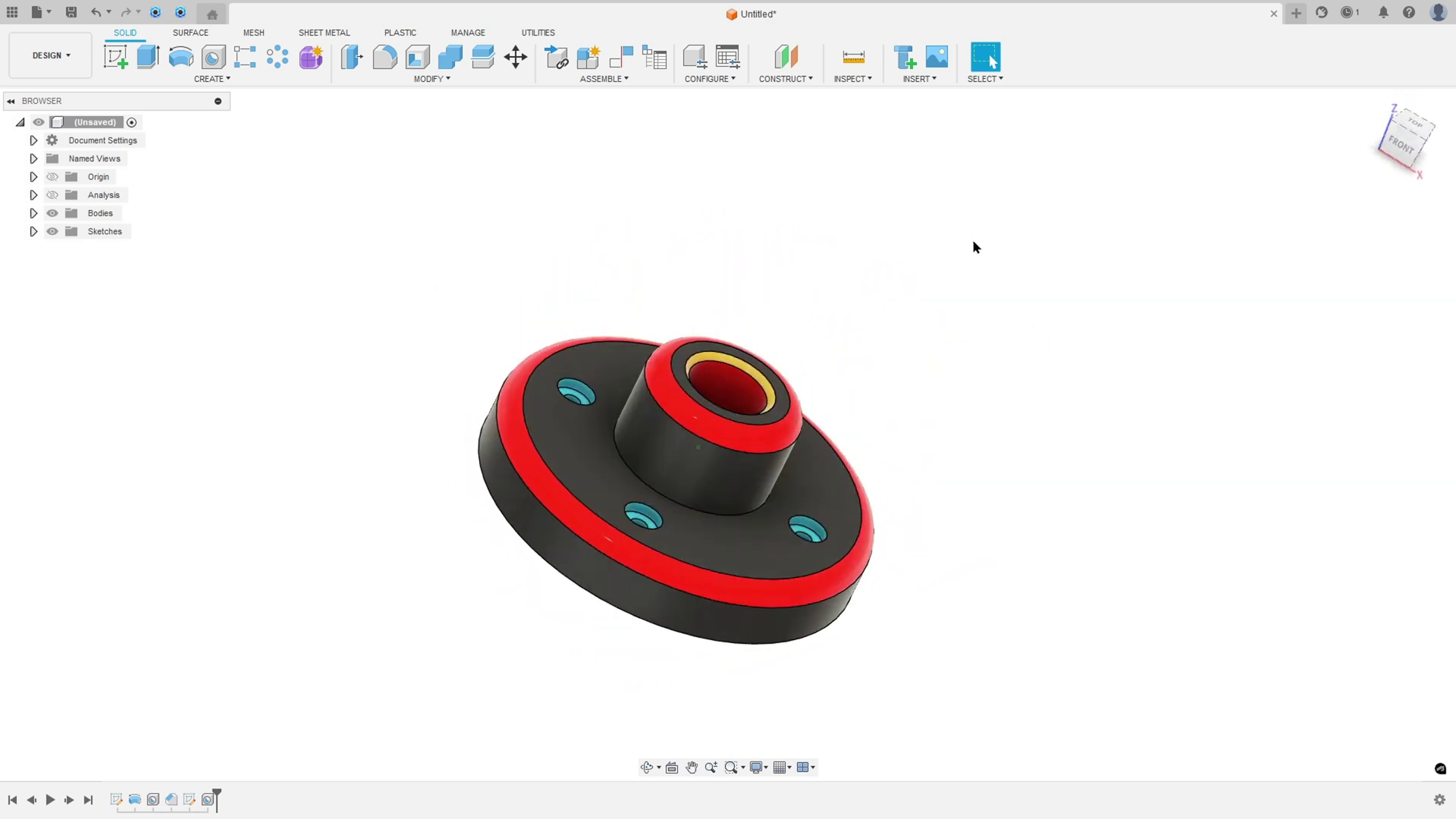
click(51, 194)
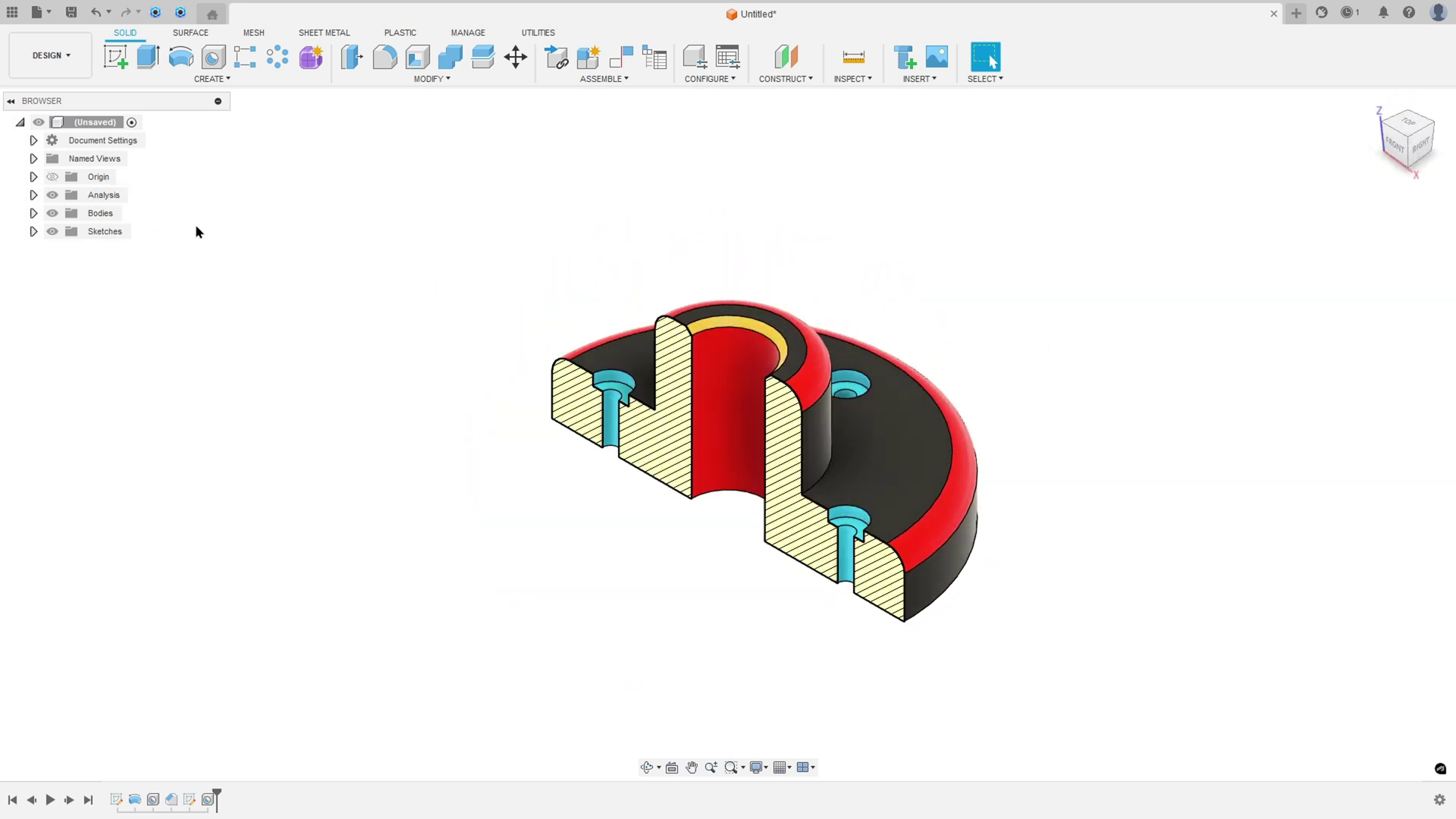